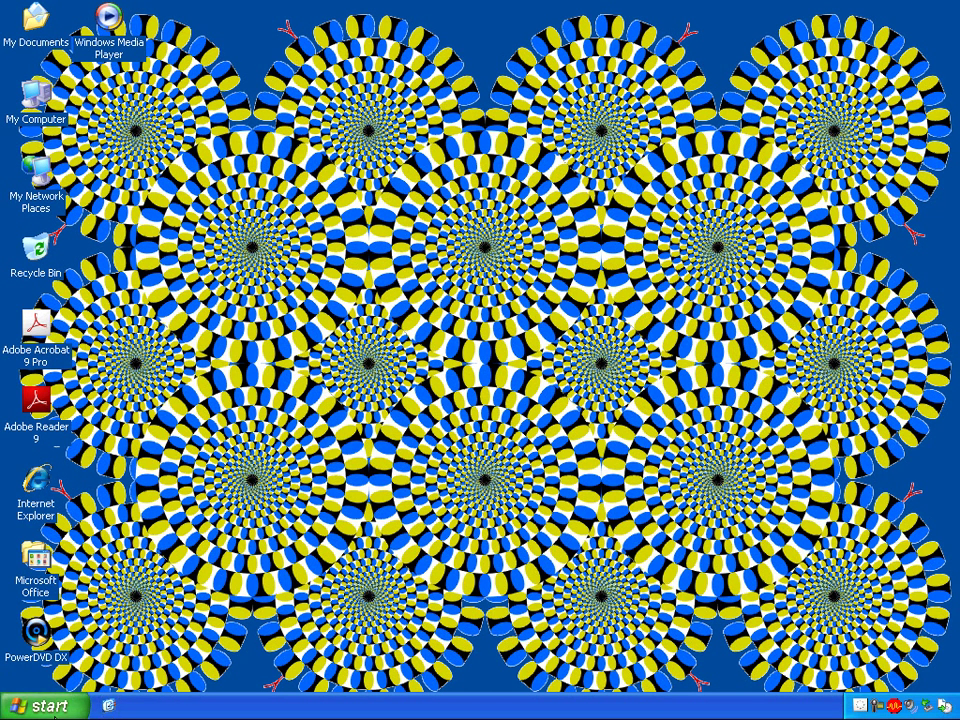
- Launch Adobe InDesign CS4 from the Start menu's Adobe Design Premium CS4 folder
left_click(42, 706)
left_click(97, 640)
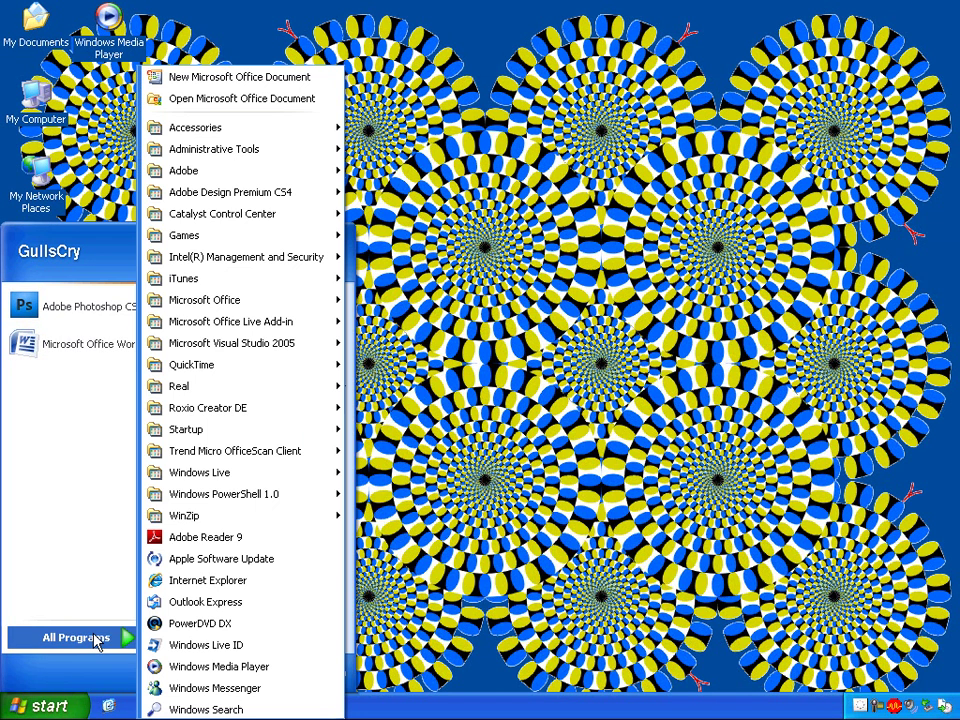
mouse_move(297, 195)
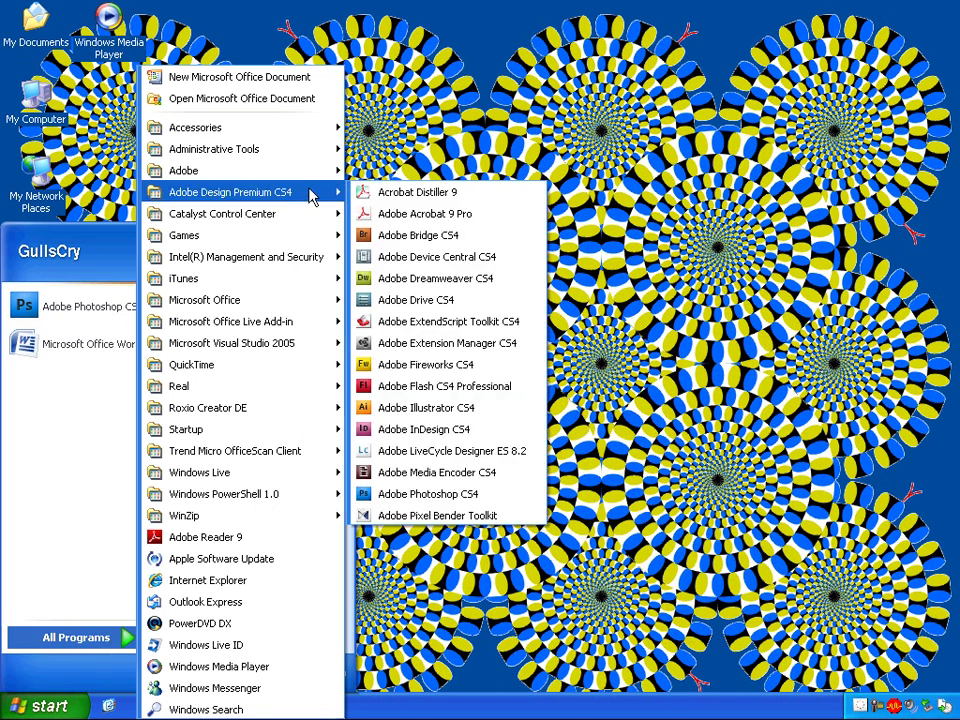
left_click(452, 429)
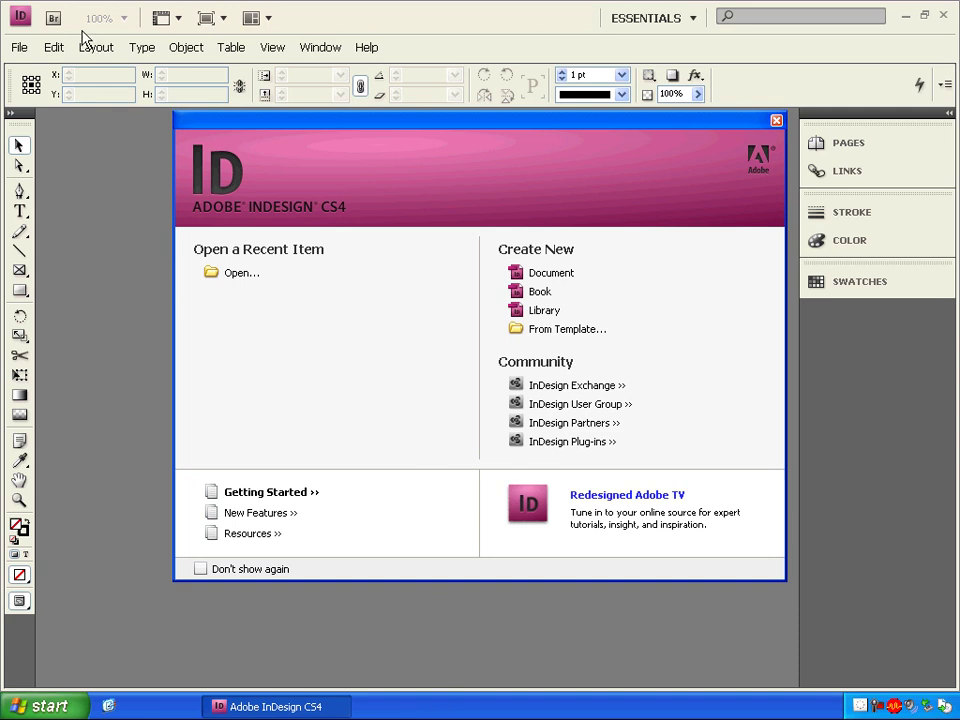
- Set the horizontal and vertical ruler units to Inches in Units & Increments preferences
left_click(50, 47)
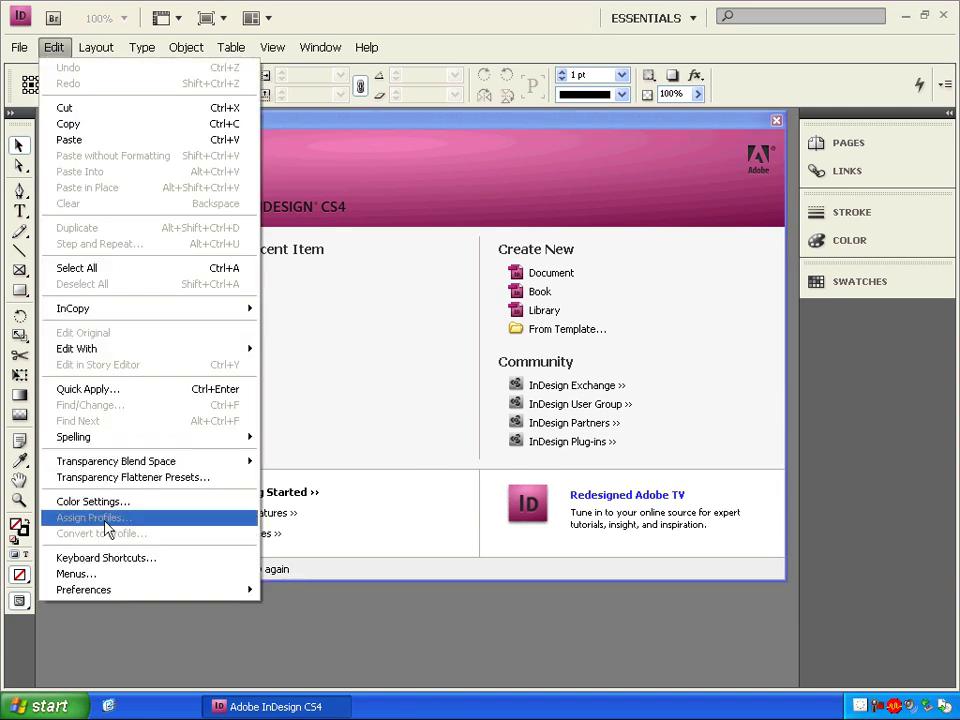
mouse_move(109, 595)
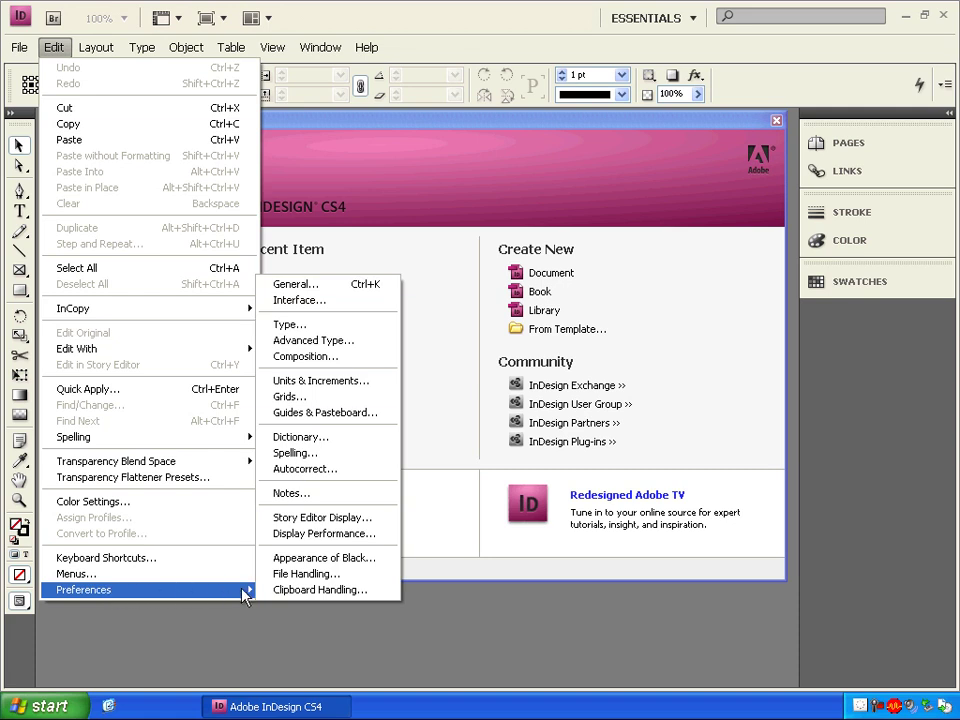
left_click(317, 390)
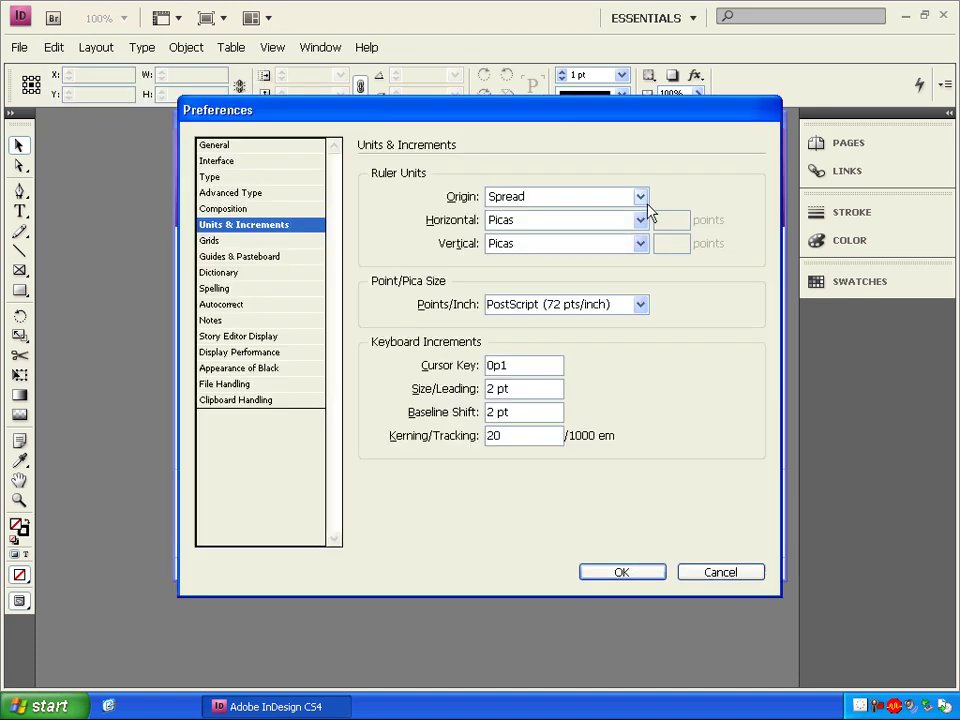
left_click(641, 221)
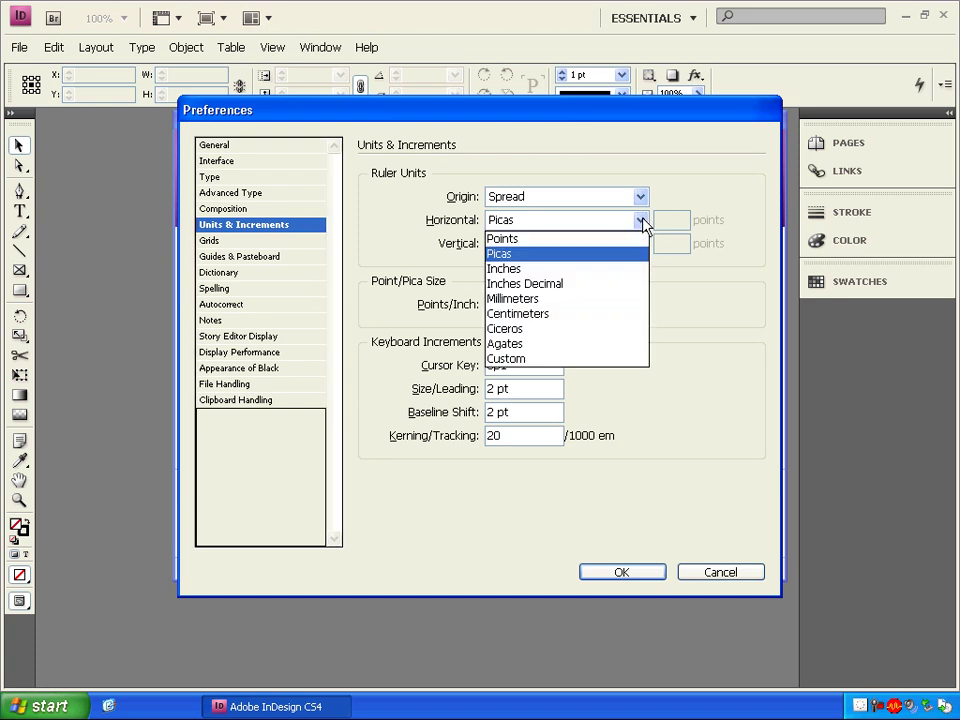
left_click(600, 270)
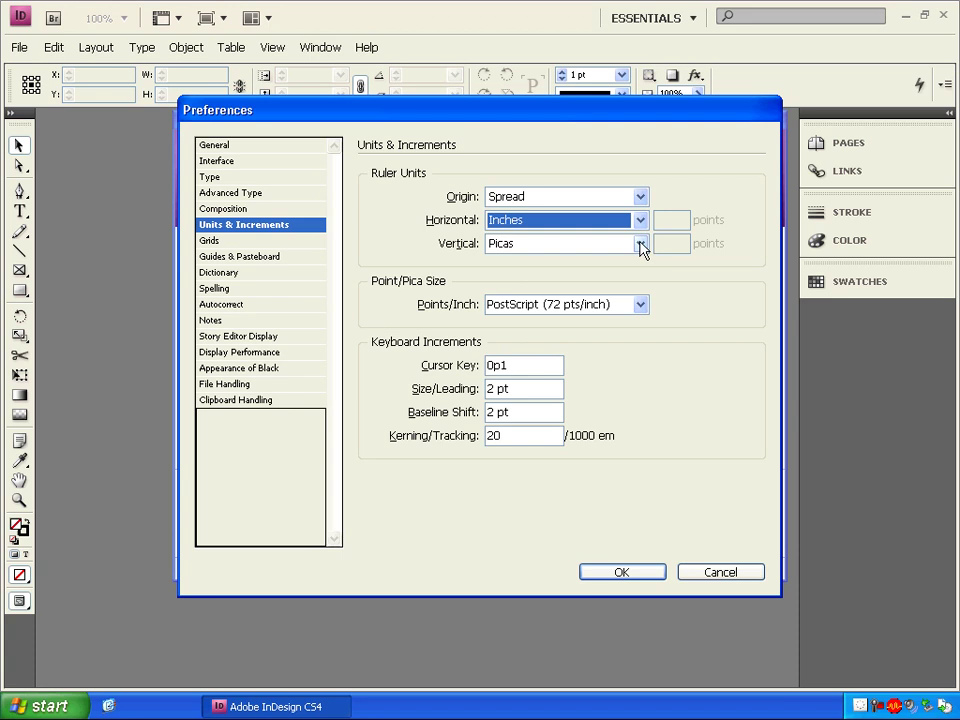
left_click(640, 246)
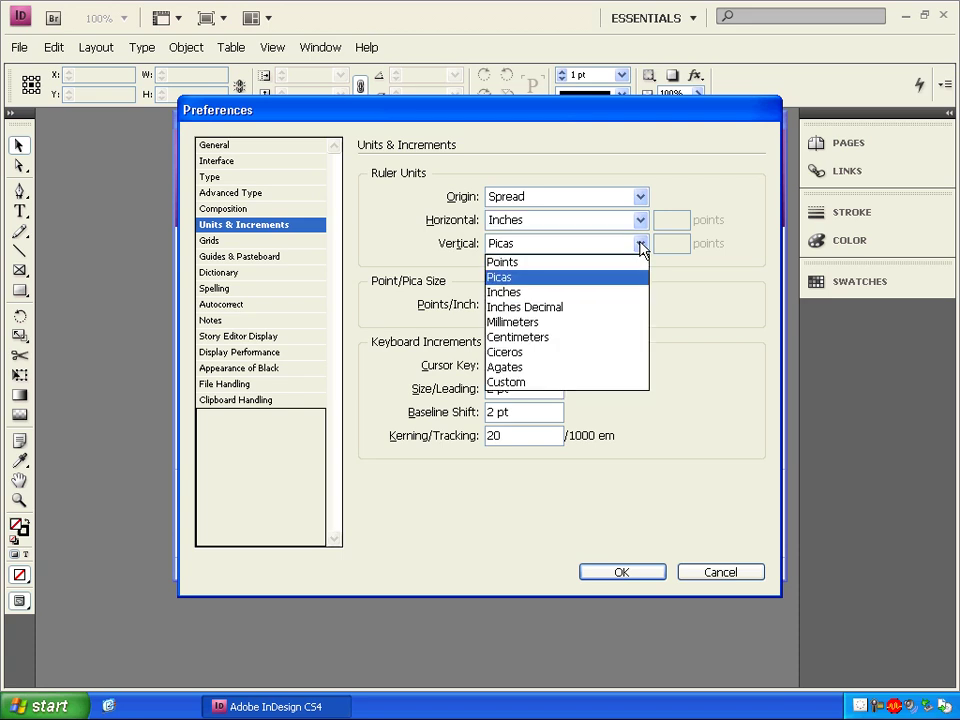
left_click(582, 293)
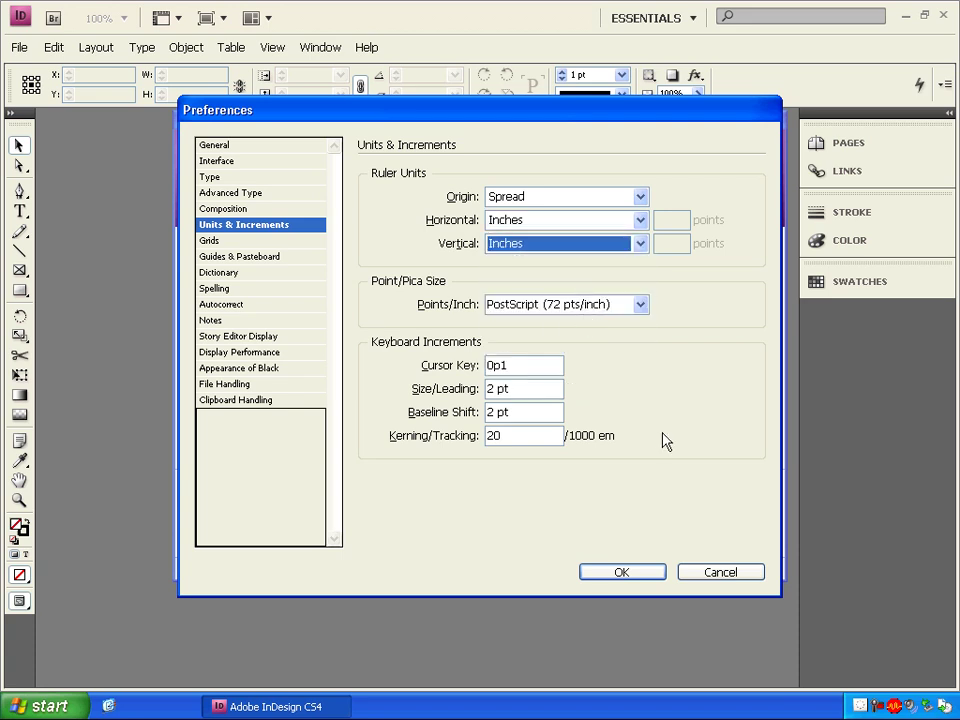
left_click(618, 575)
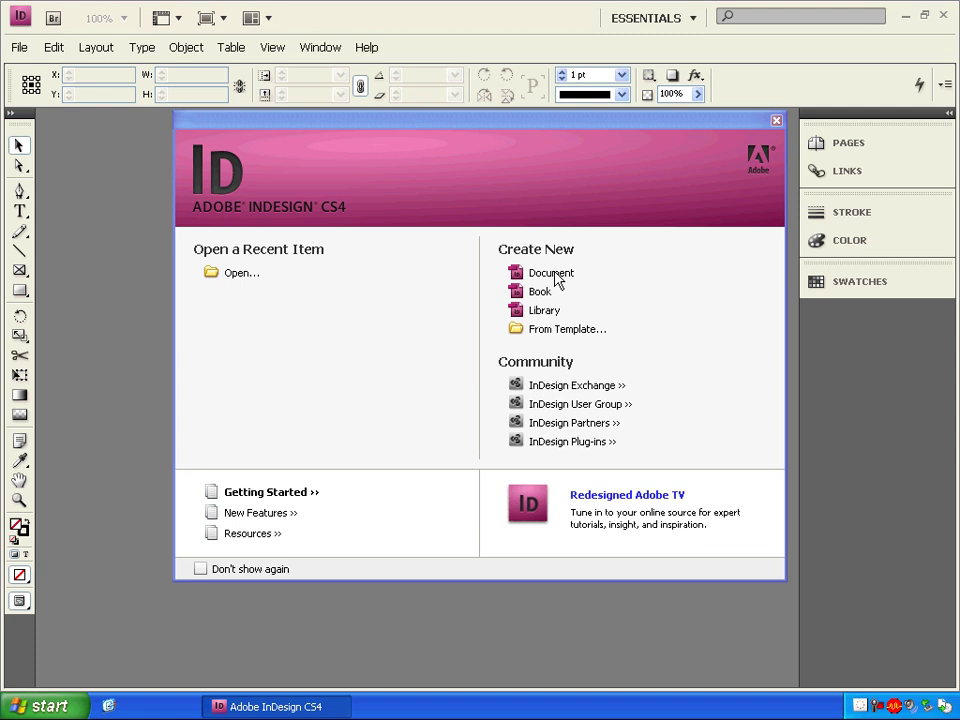
- Start a new document 10.5 in wide and 17 in tall with 5 columns
left_click(551, 273)
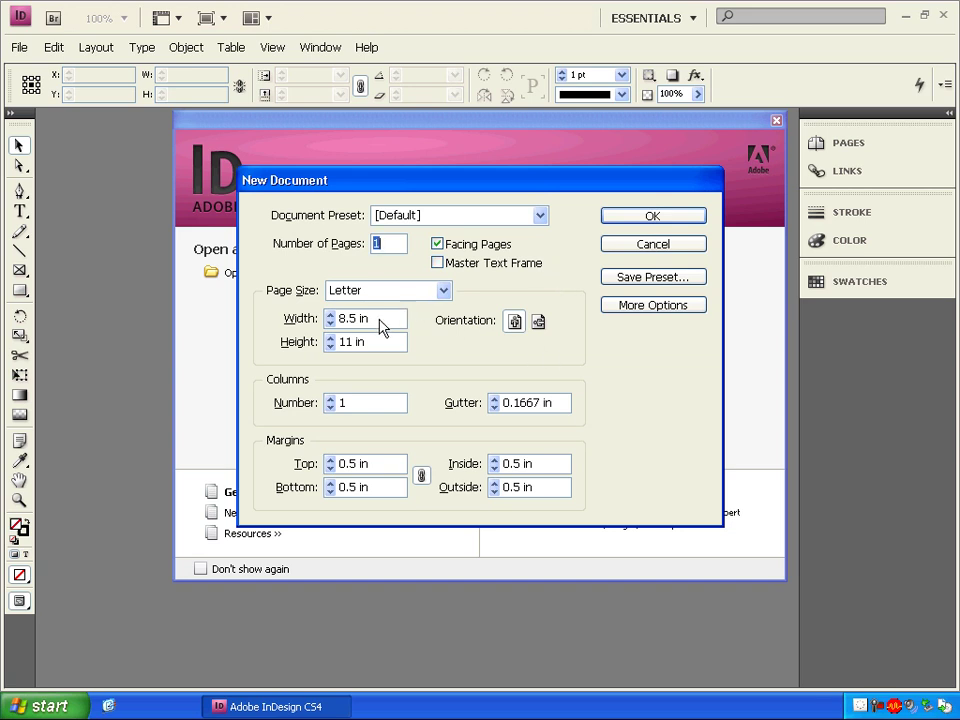
left_click_drag(369, 318, 322, 314)
type("10.5")
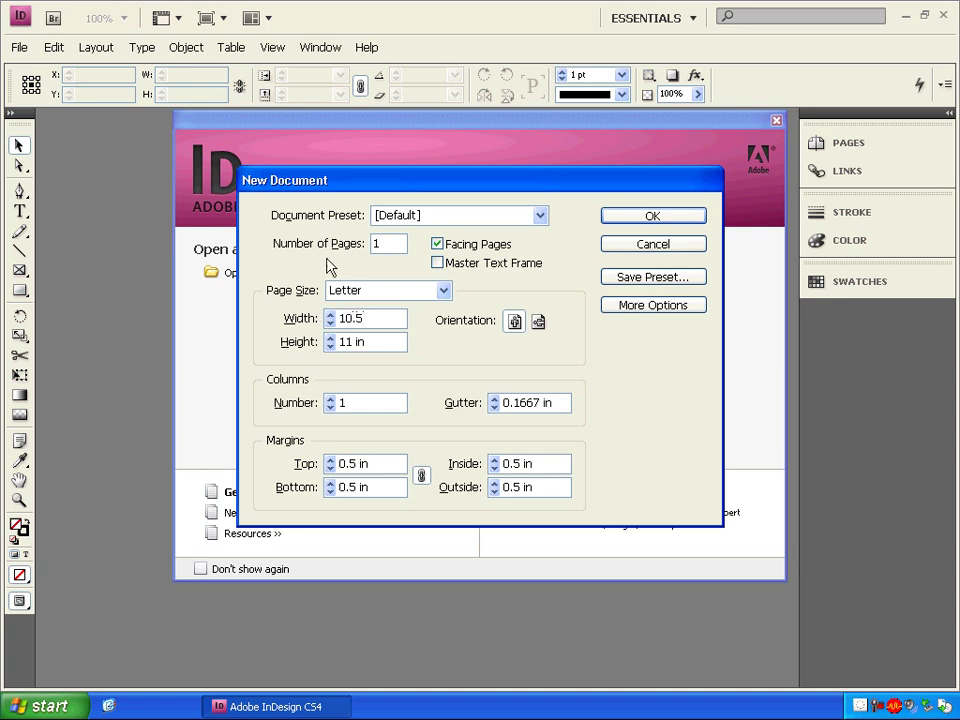
key("Tab")
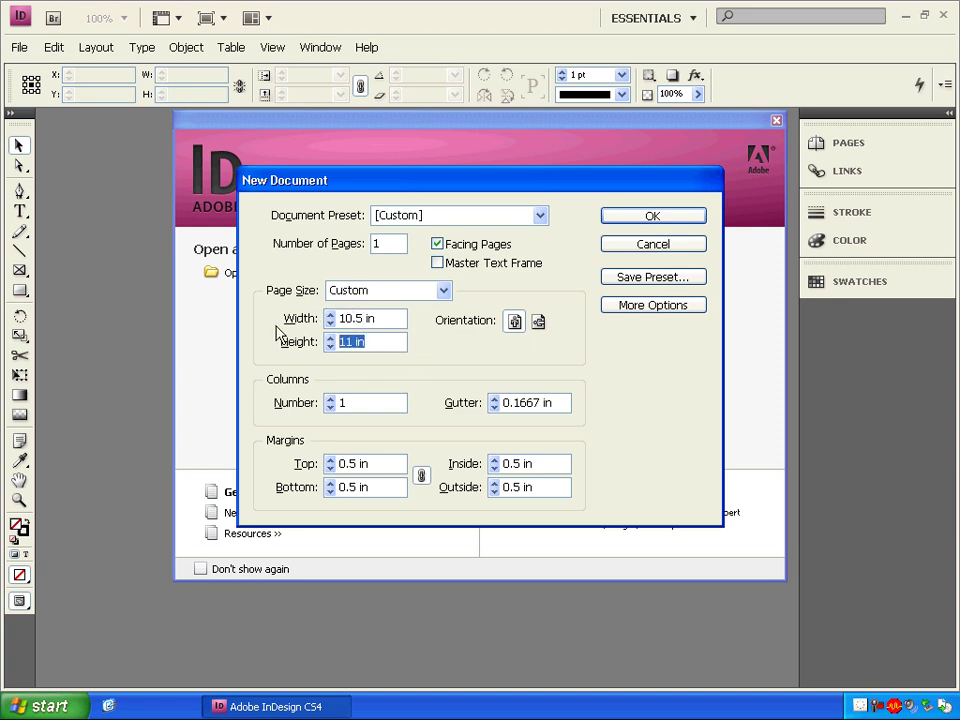
type("17 in")
left_click(355, 402)
double_click(355, 402)
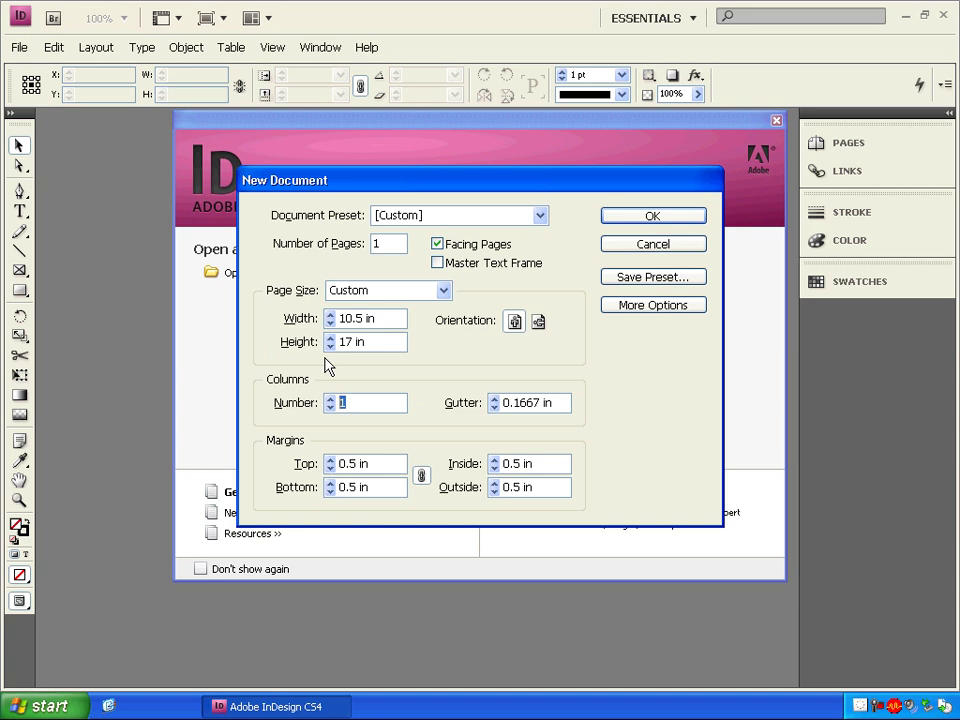
type("5")
- Set linked 0.375 in margins on all sides and create the document
left_click(359, 464)
key("BackSpace")
type("375")
key("Tab")
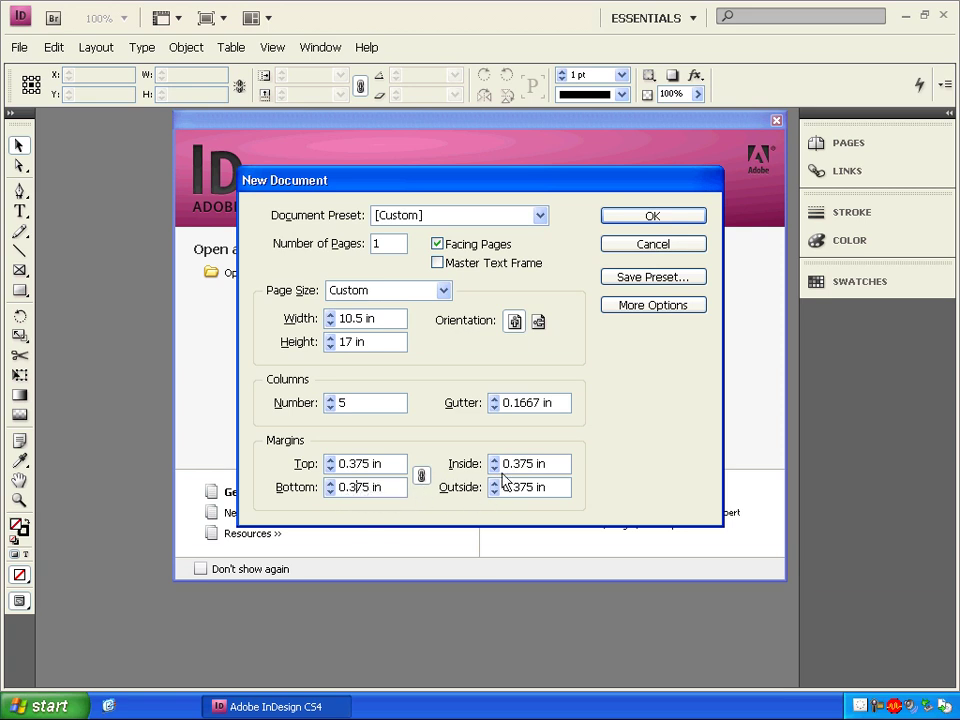
left_click(421, 477)
left_click(649, 221)
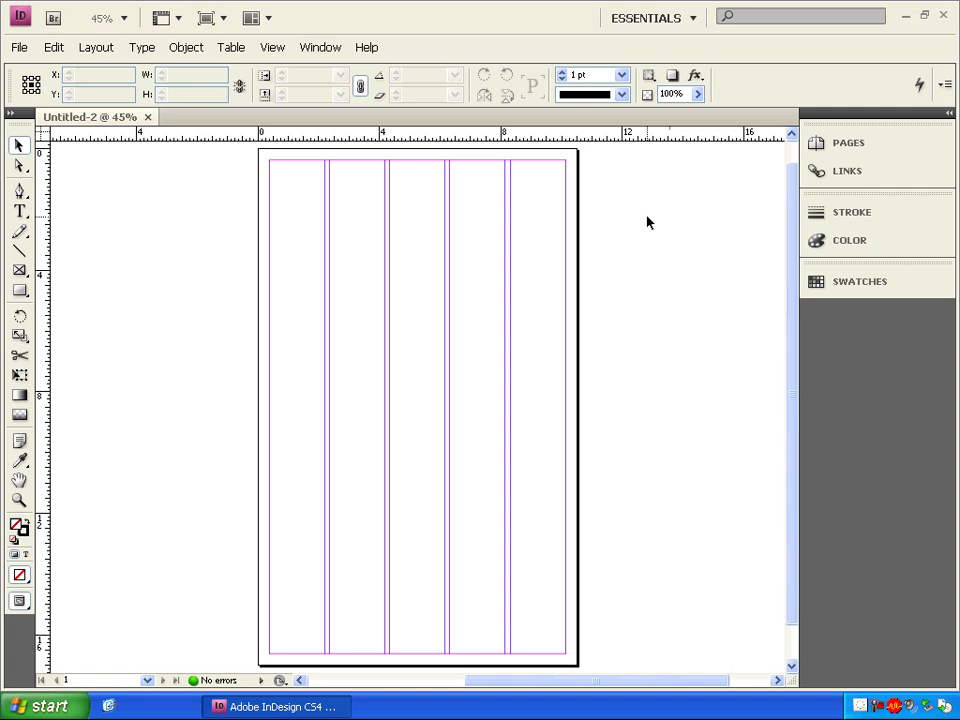
- Save the layout as an InDesign CS4 template named 'Gull's Cry Template' in Training
left_click(19, 47)
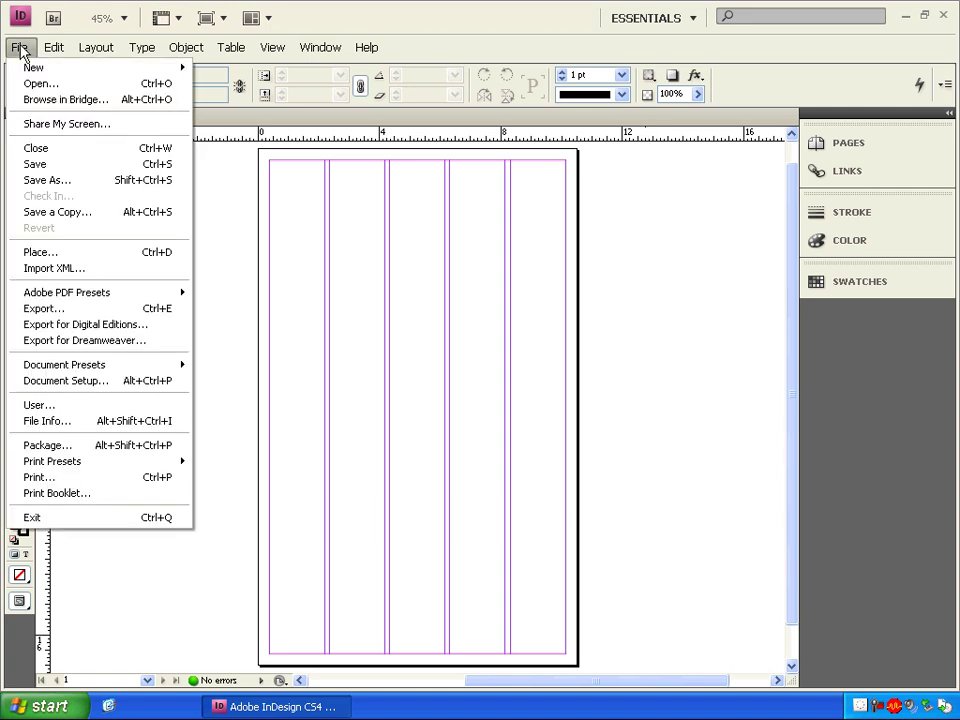
left_click(32, 180)
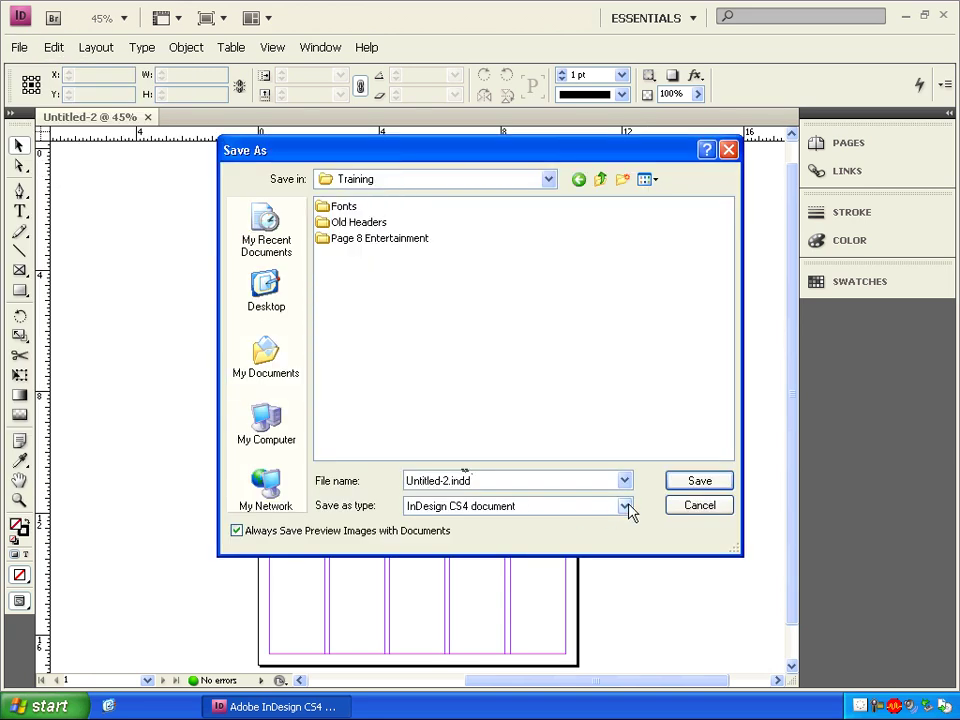
left_click(626, 508)
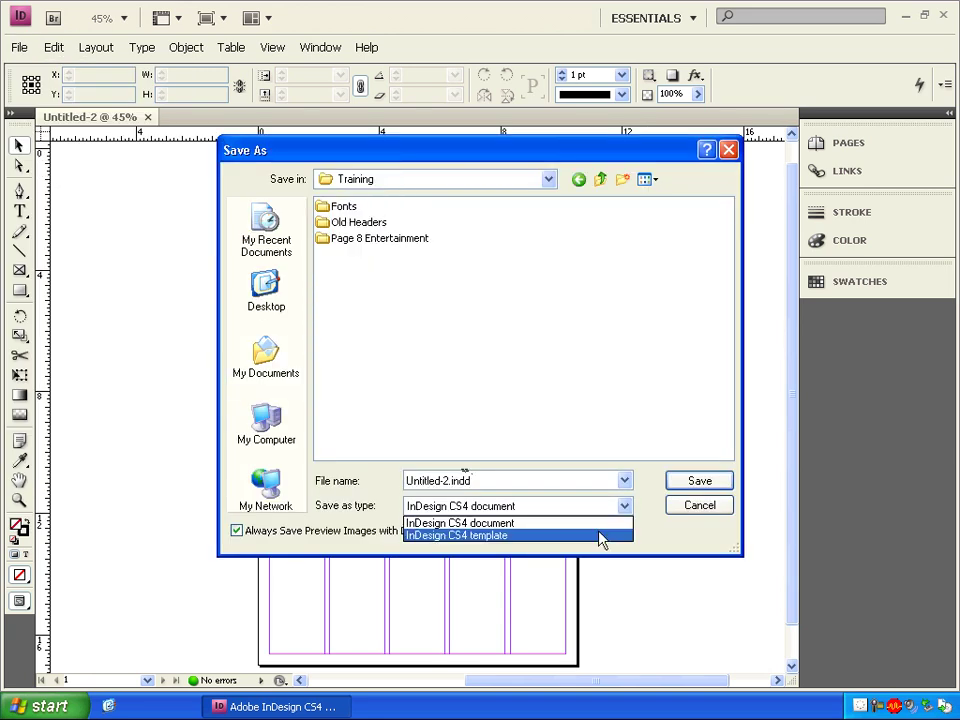
left_click(600, 537)
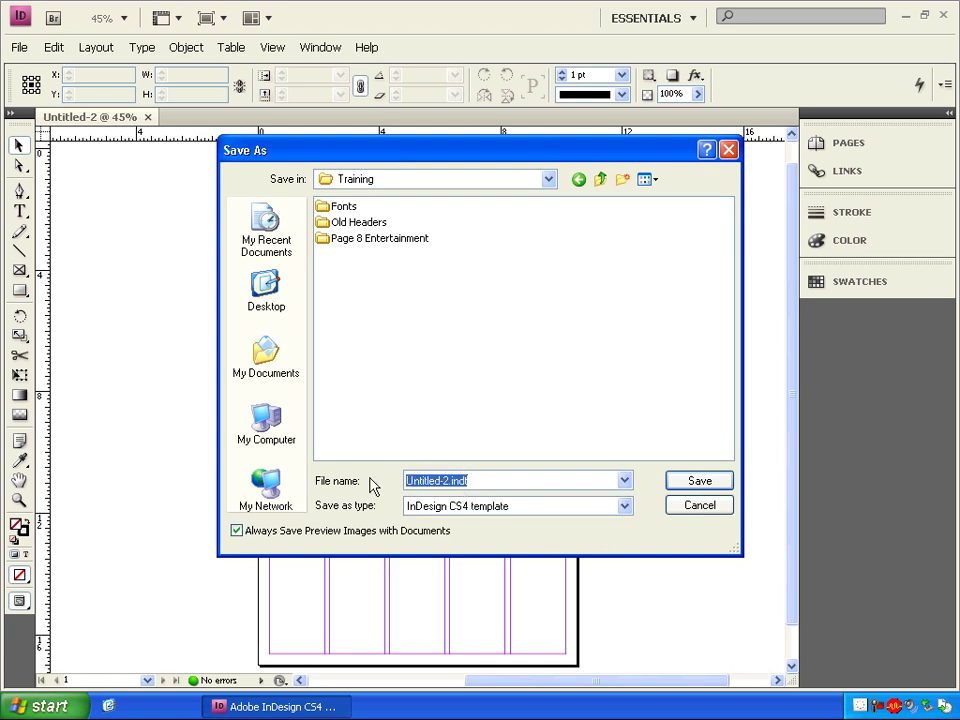
type("Gull")
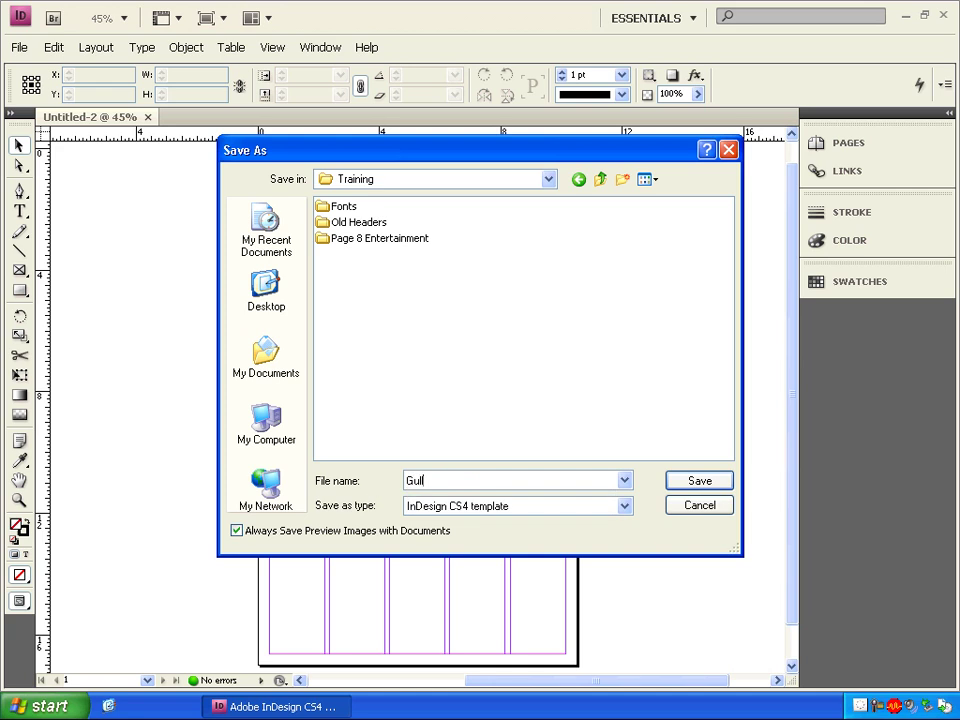
type("'s Cry Template")
left_click(707, 482)
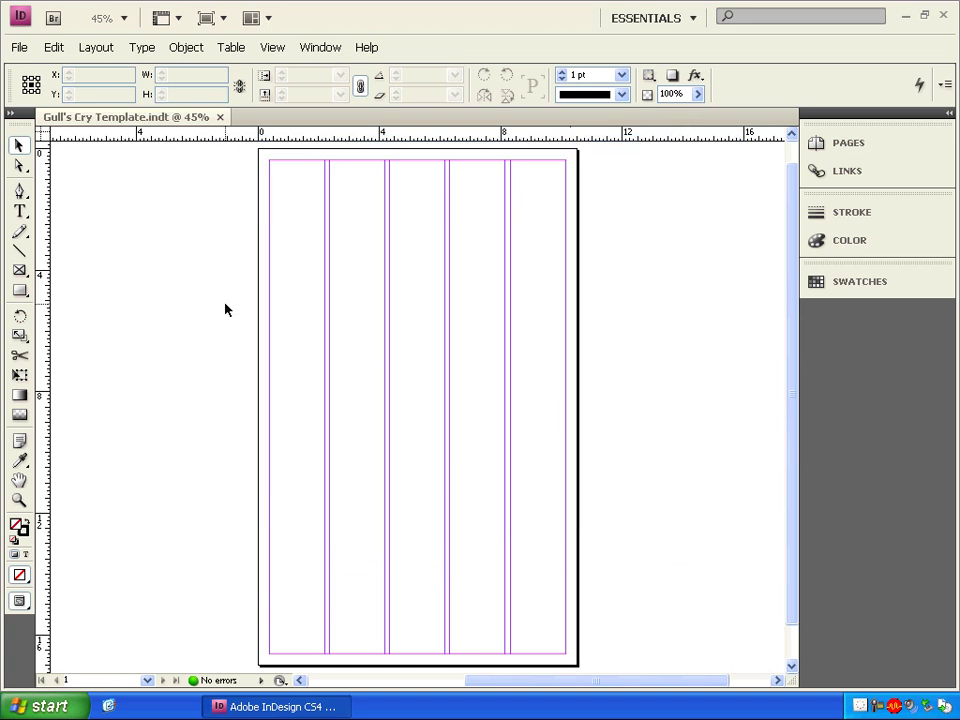
- Load Cover Header.psd from the Training folder for placing
left_click(18, 47)
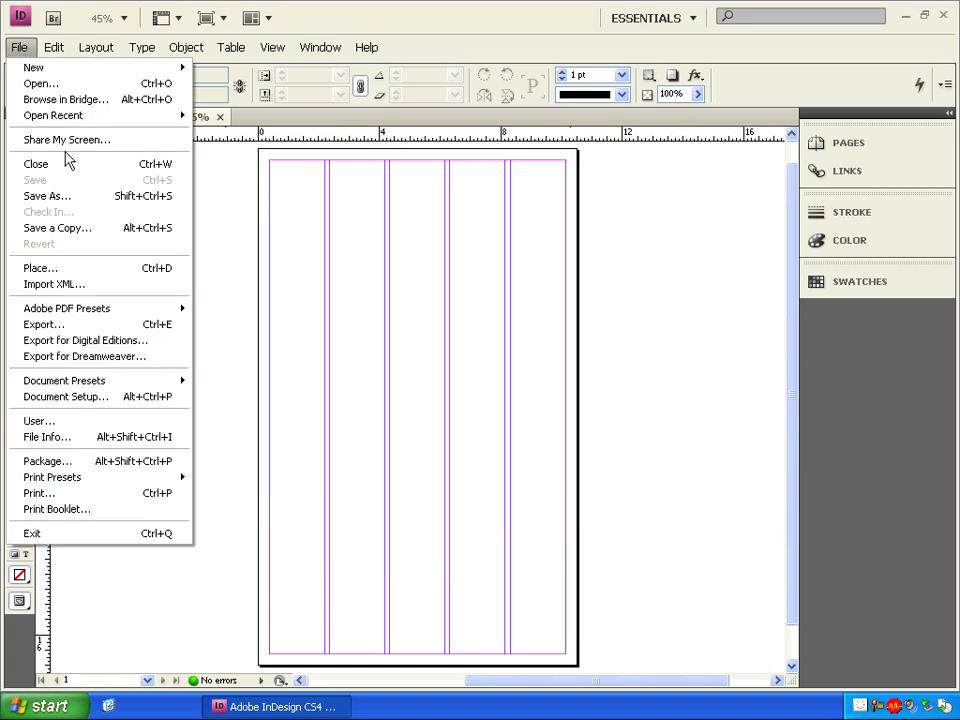
left_click(78, 270)
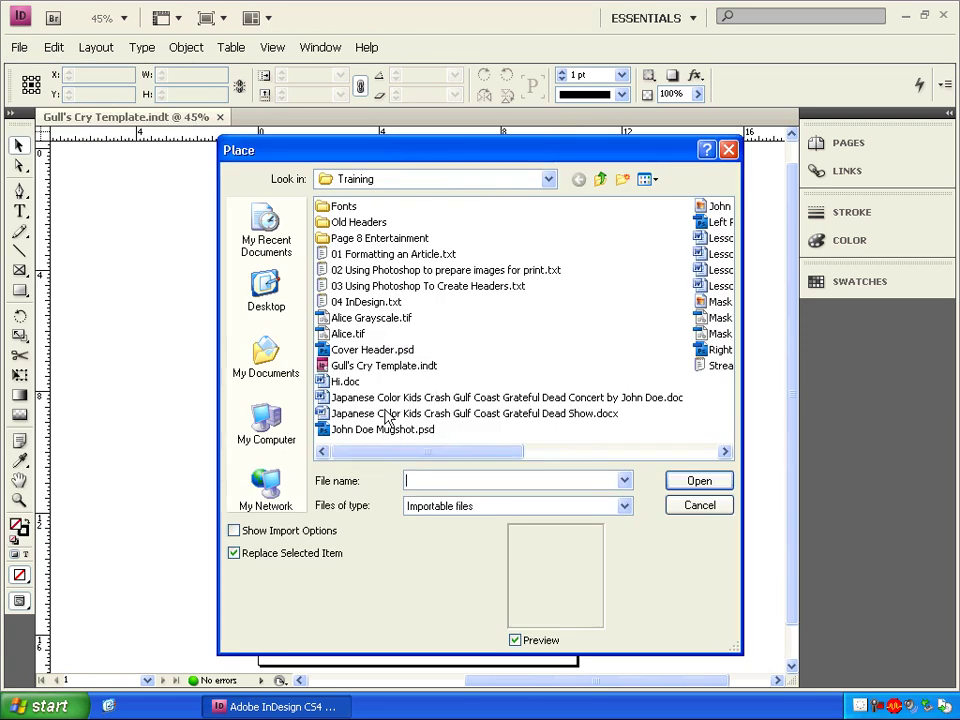
double_click(372, 350)
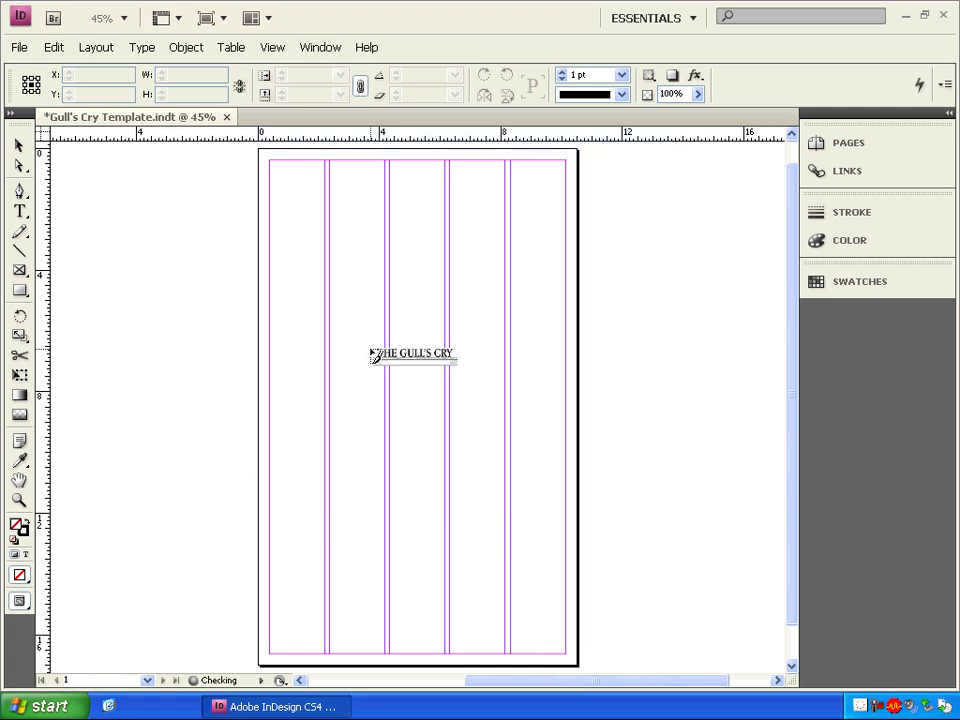
key("Escape")
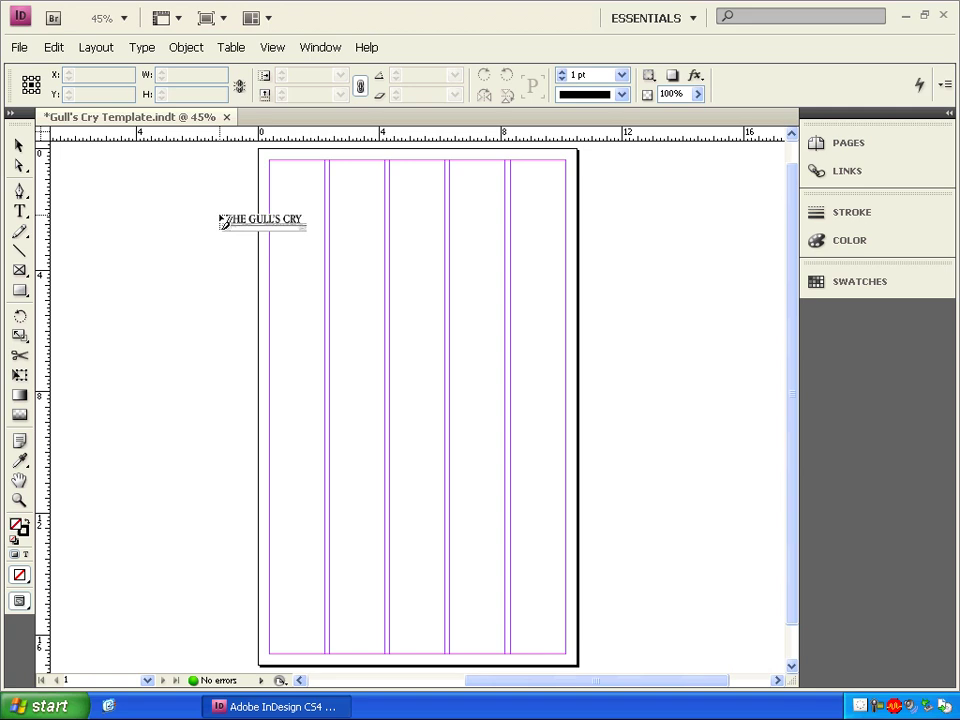
- Place the Cover Header masthead across the top of the page inside the margins
left_click(222, 220)
left_click_drag(297, 242, 338, 183)
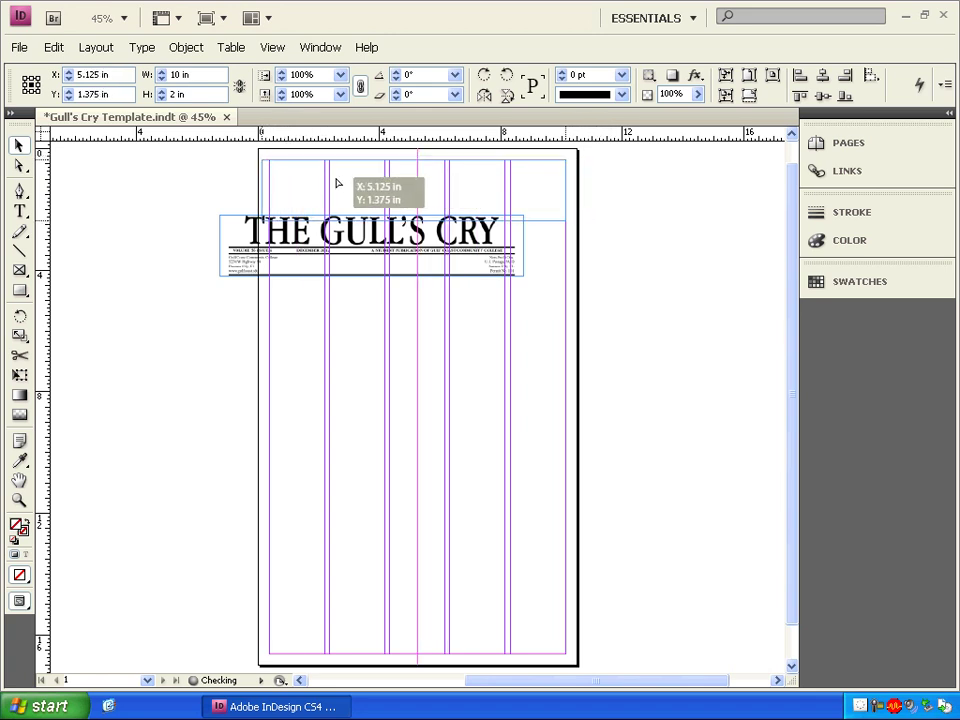
left_click_drag(338, 183, 342, 183)
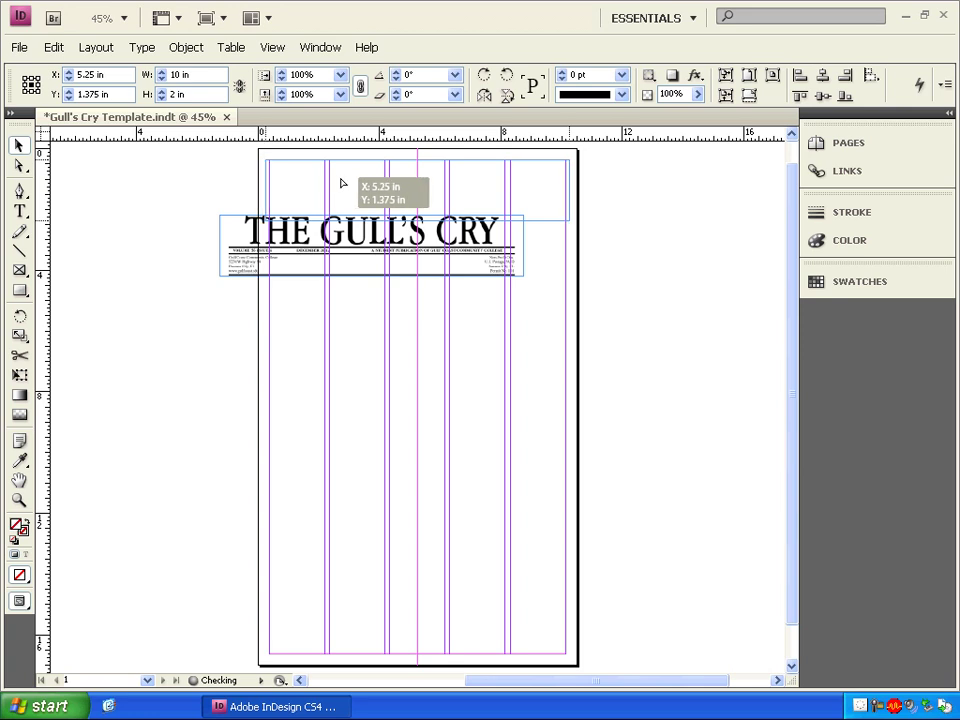
left_click_drag(341, 183, 339, 187)
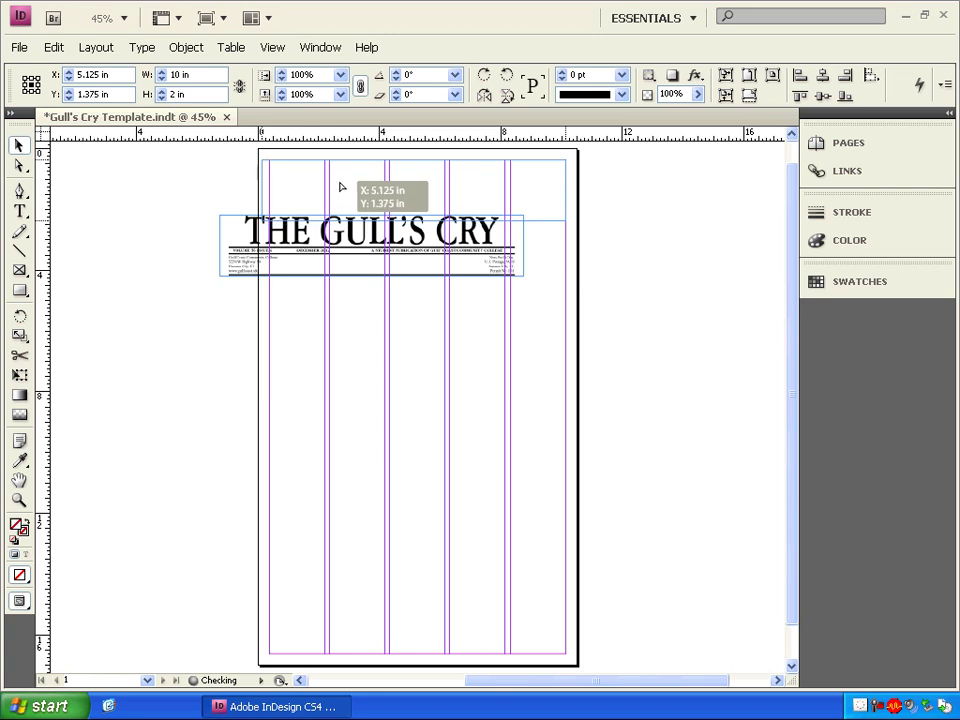
left_click_drag(340, 187, 343, 187)
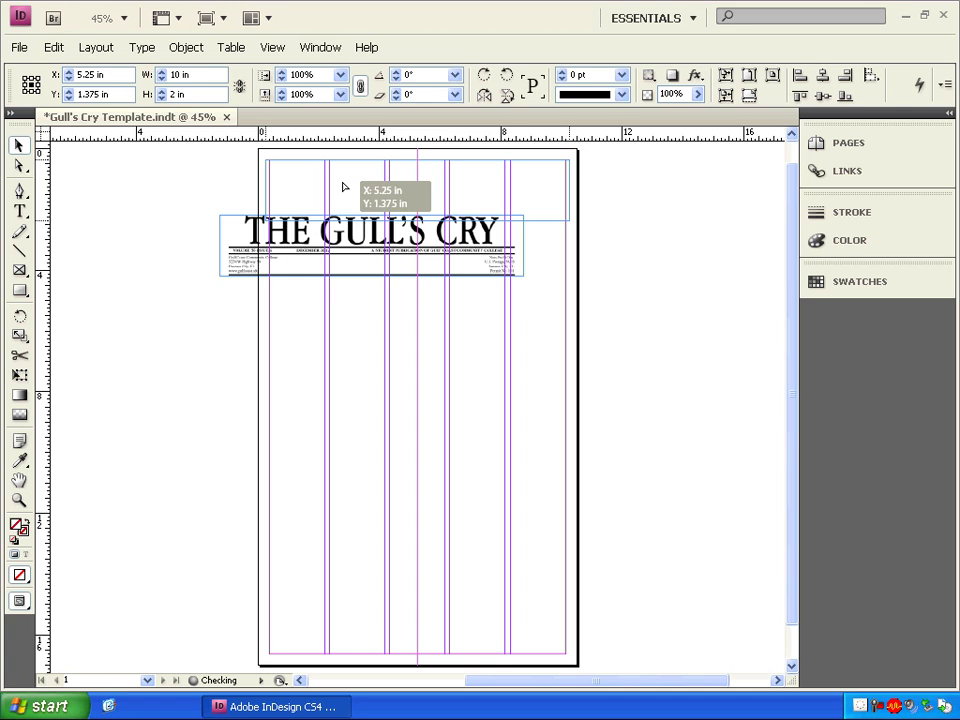
left_click_drag(342, 187, 342, 185)
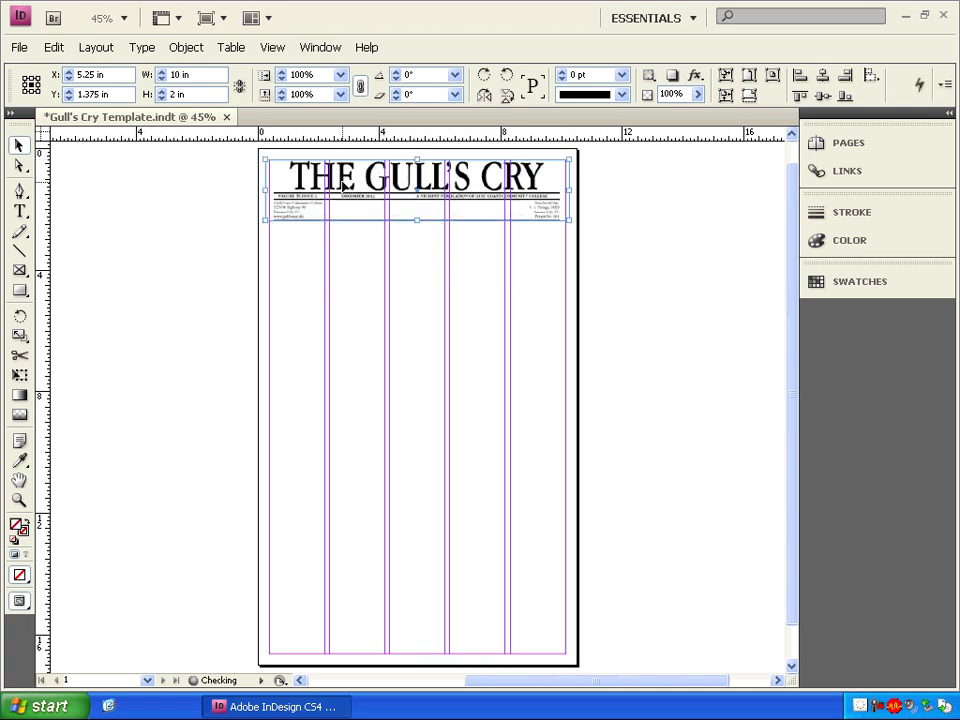
left_click(604, 265)
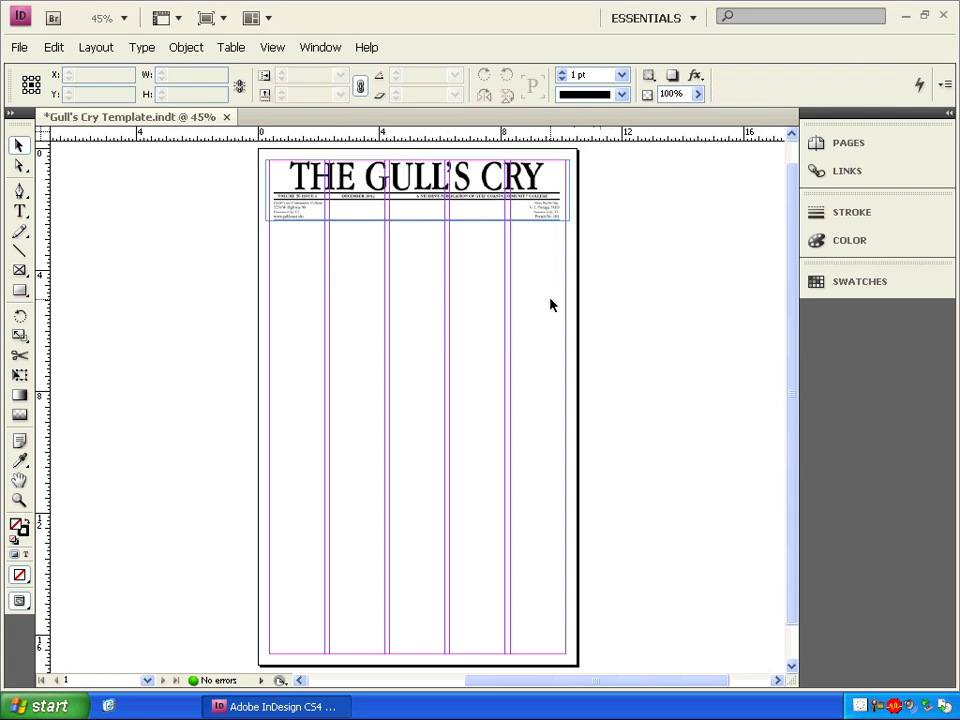
- Draw an empty text frame across all five columns just below the masthead
left_click(19, 211)
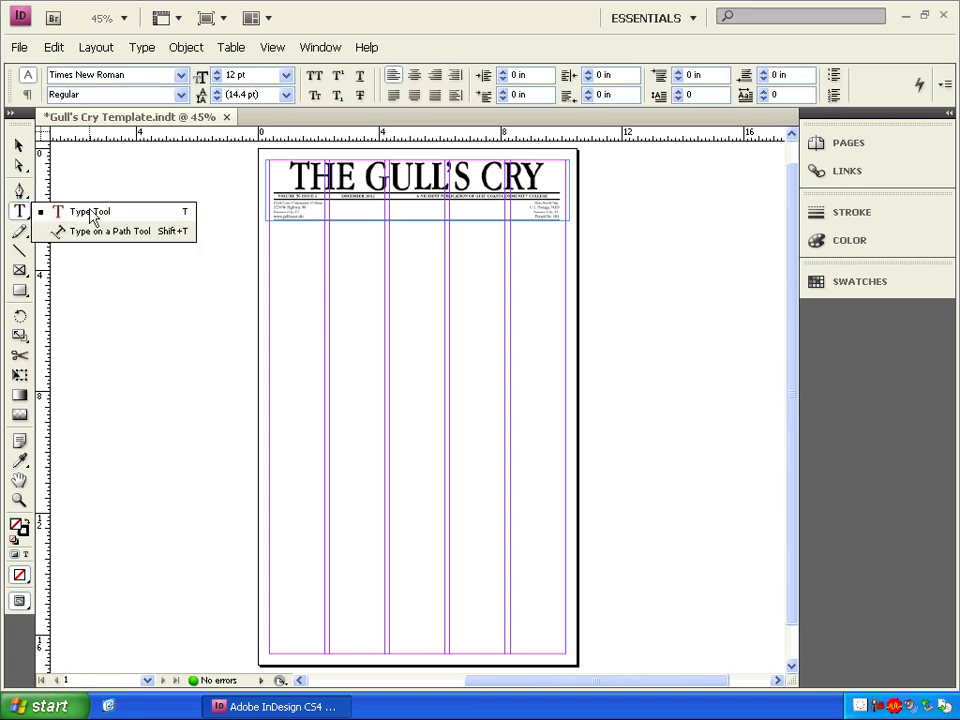
left_click(271, 228)
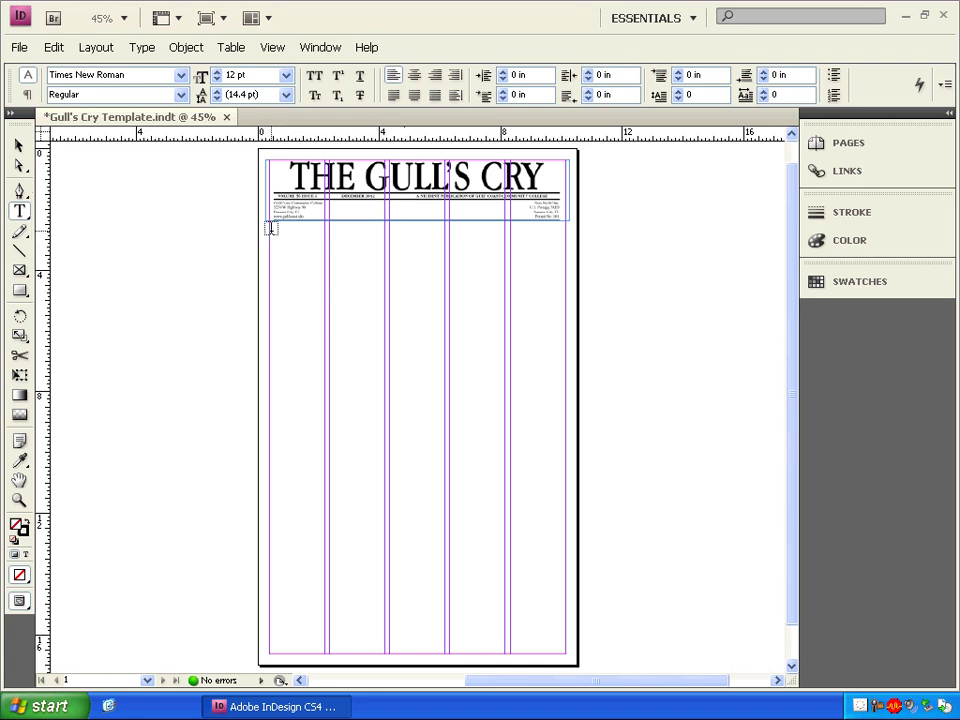
left_click_drag(270, 232, 566, 256)
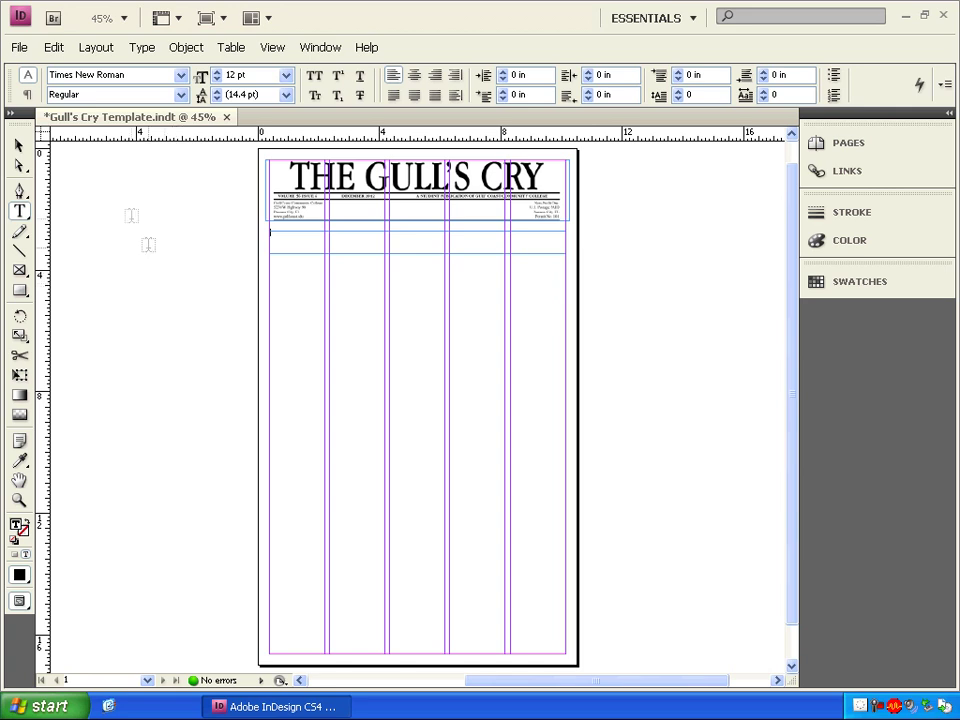
left_click(20, 148)
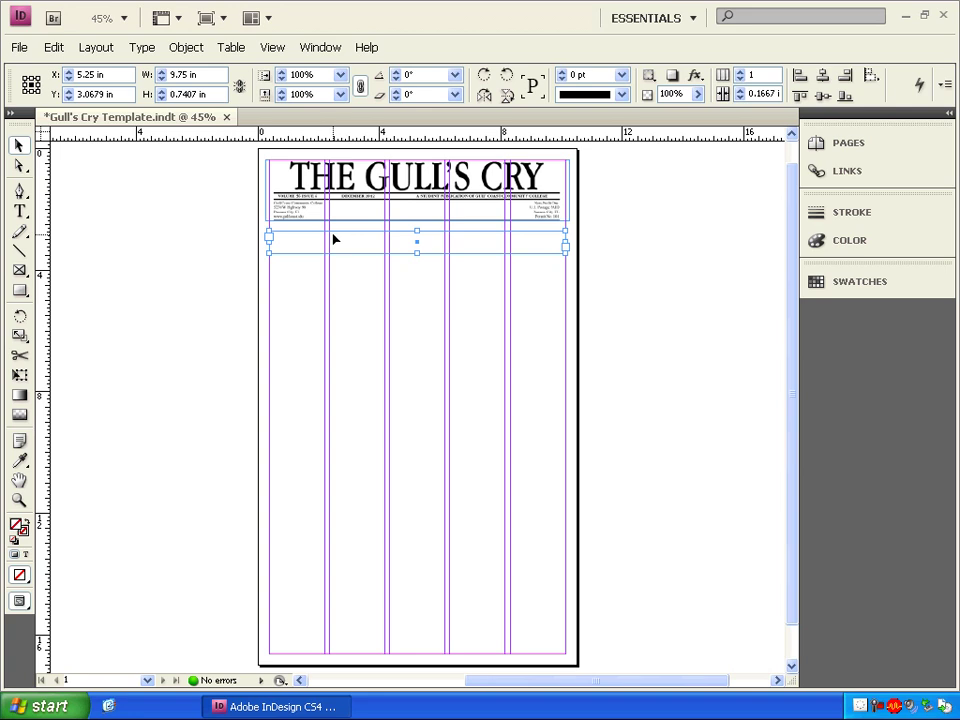
- Move the thin text frame up over the masthead, centred at X 5.25 in, Y 1.375 in
left_click(215, 252)
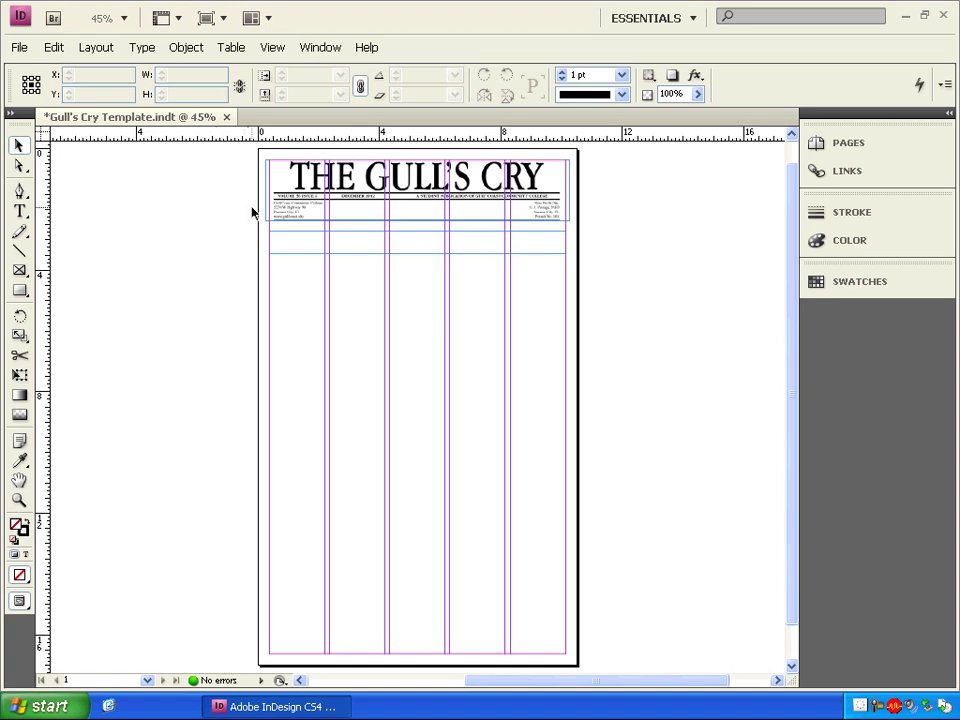
left_click_drag(222, 173, 319, 302)
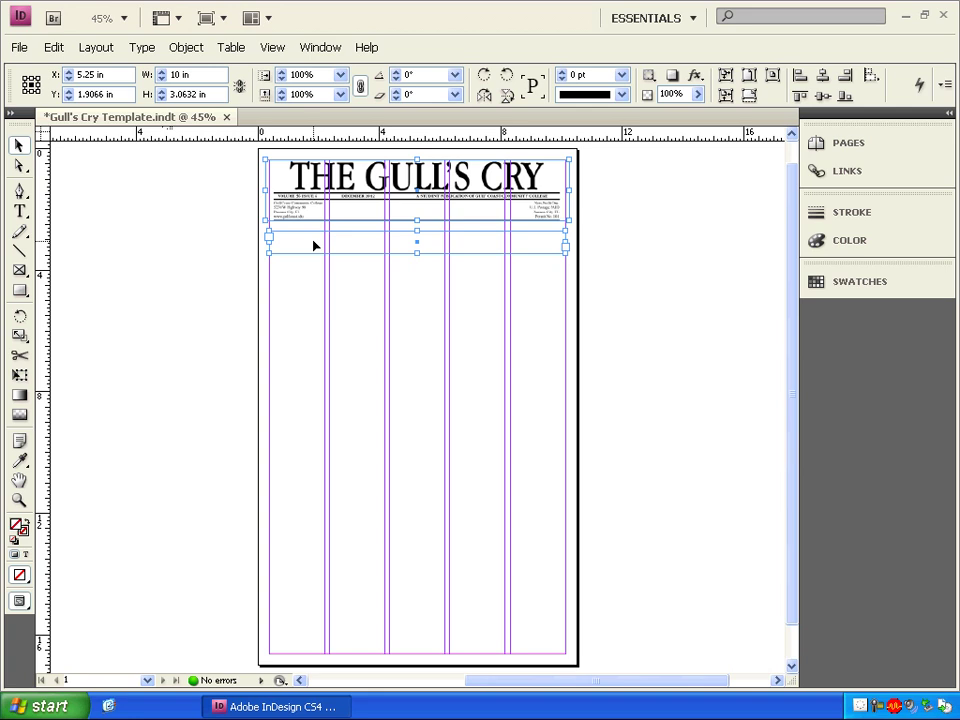
left_click(313, 245, "shift")
left_click(291, 246)
left_click_drag(291, 246, 277, 204)
left_click(312, 193)
double_click(312, 194)
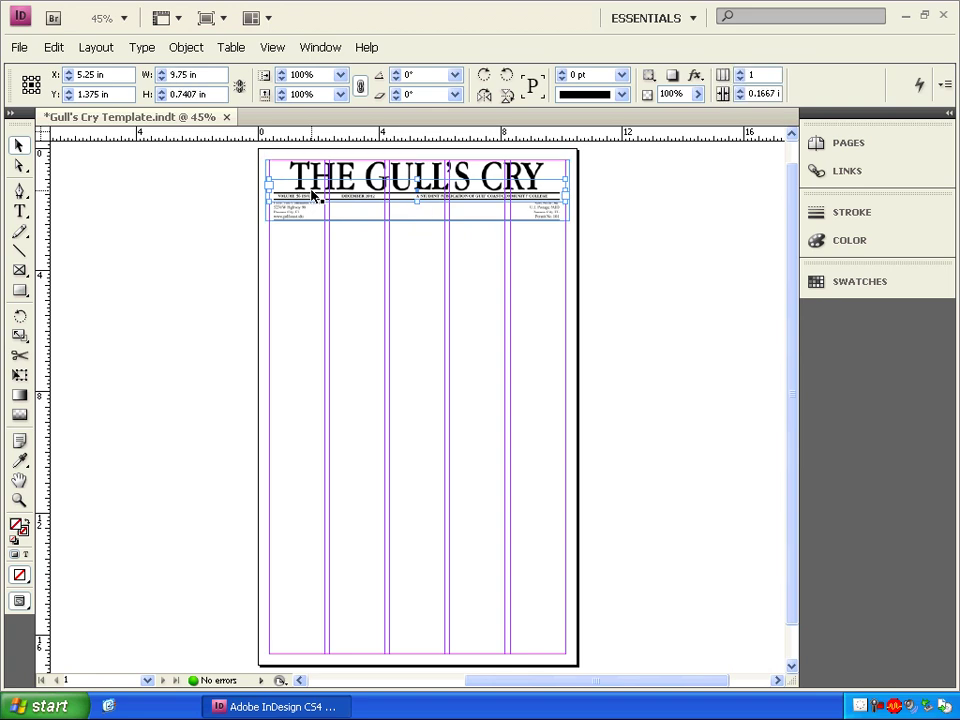
mouse_move(315, 197)
left_mouse_down()
mouse_move(321, 225)
mouse_move(315, 199)
left_mouse_up()
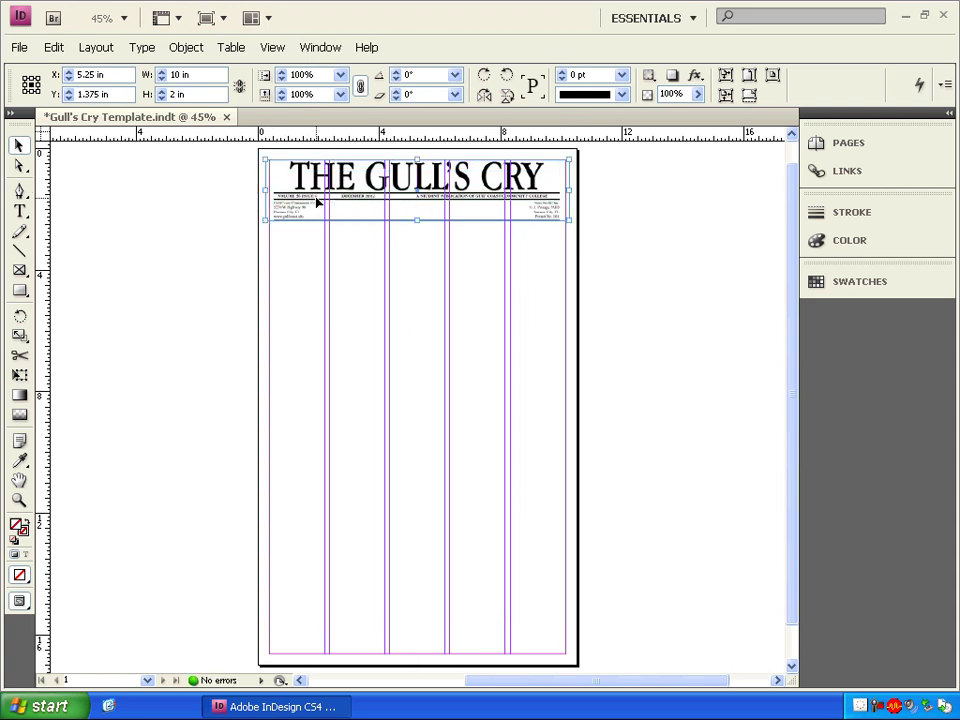
- Nudge the empty text frame back down below the masthead
double_click(316, 202)
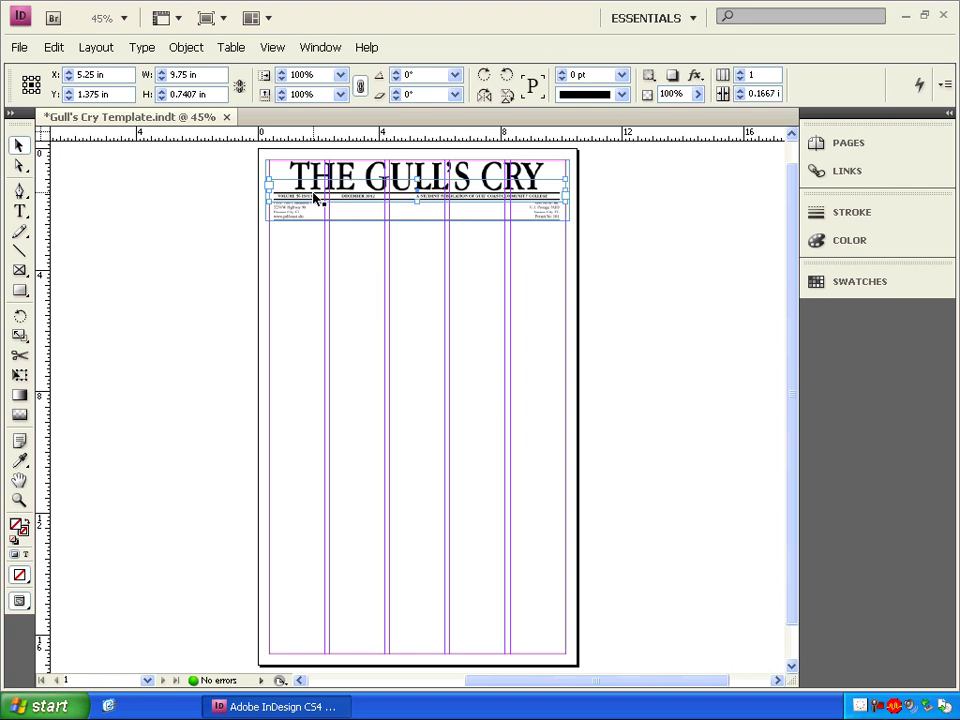
key("Down")
key("Down")
key("Down")
key("Down")
key("Down")
key("Down")
key("Down")
key("Down")
key("Down")
key("Down")
key("Down")
key("Down")
key("Down")
key("Down")
key("Down")
key("Down")
key("Down")
key("Down")
key("Down")
key("Down")
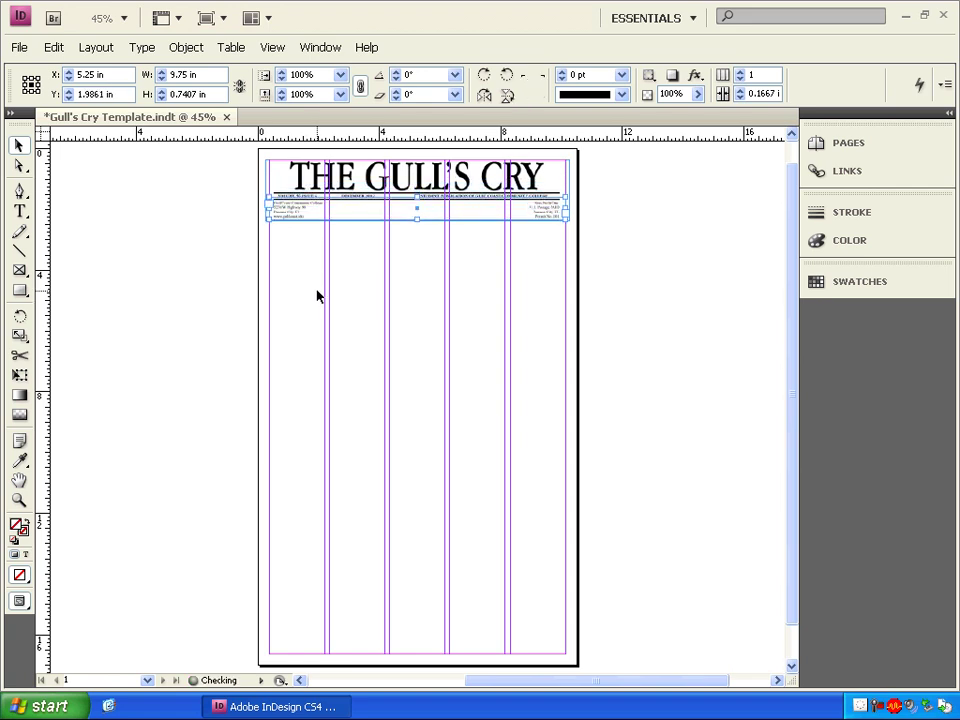
key("Down")
key("Down")
key("Down")
key("Down")
key("Down")
key("Down")
key("Down")
key("Down")
key("Down")
key("Down")
key("Down")
key("Down")
key("Down")
key("Down")
key("Down")
key("Down")
key("Down")
key("Down")
key("Down")
key("Down")
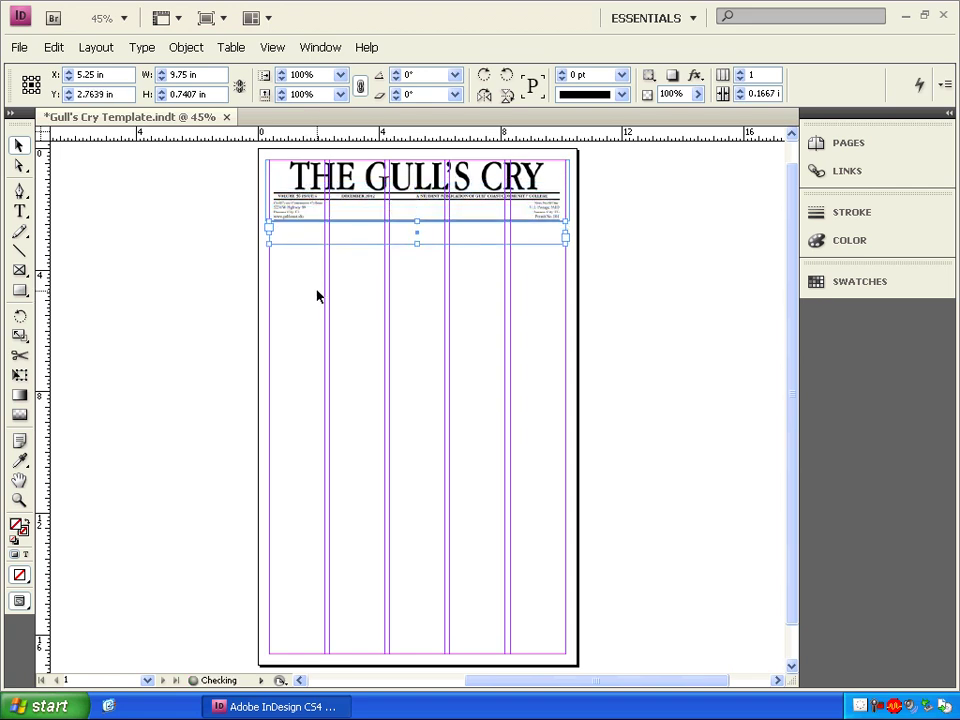
key("Down")
key("Down")
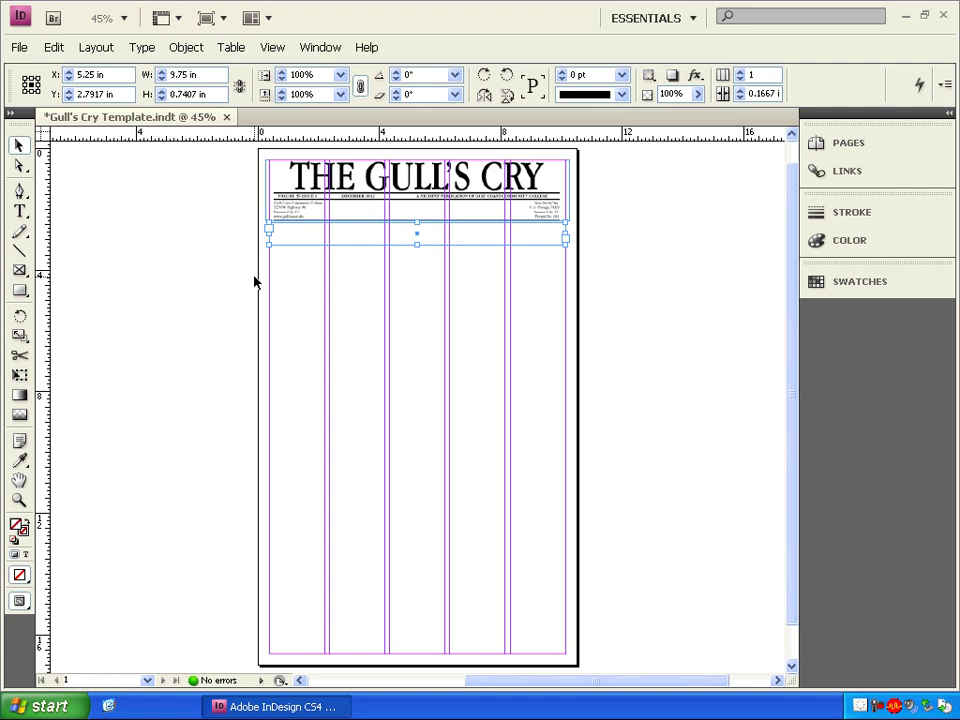
- Set the text frame's height to 0.5 in
double_click(194, 93)
key("BackSpace")
type("5")
key("Return")
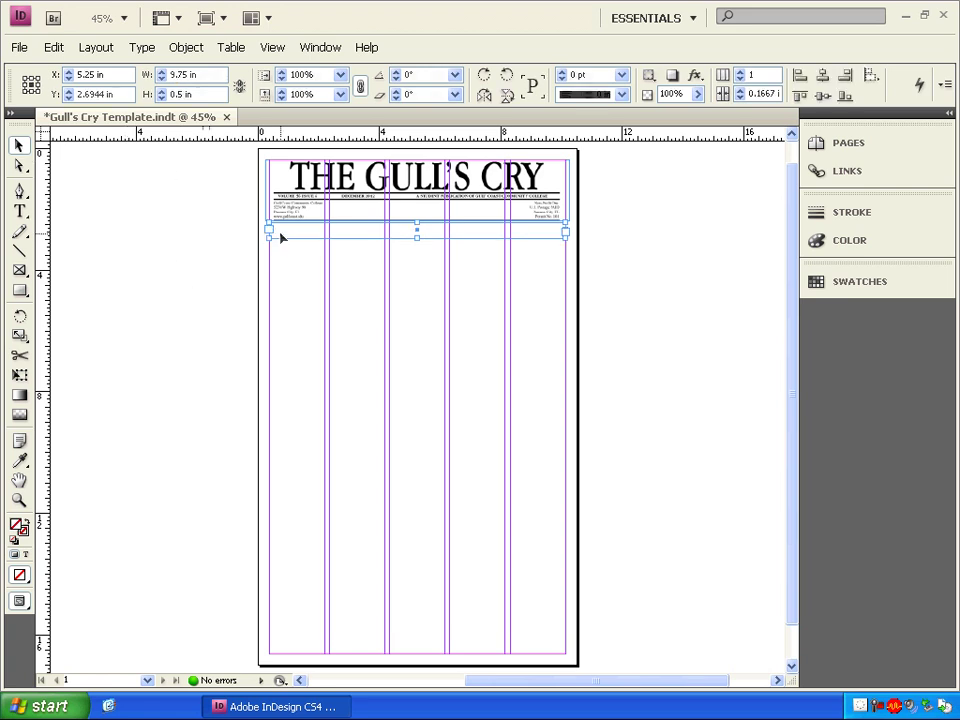
- Type the headline 'Japanese Color Kids Crash Gulf Coast Grateful Dead Show' and enlarge it
double_click(280, 233)
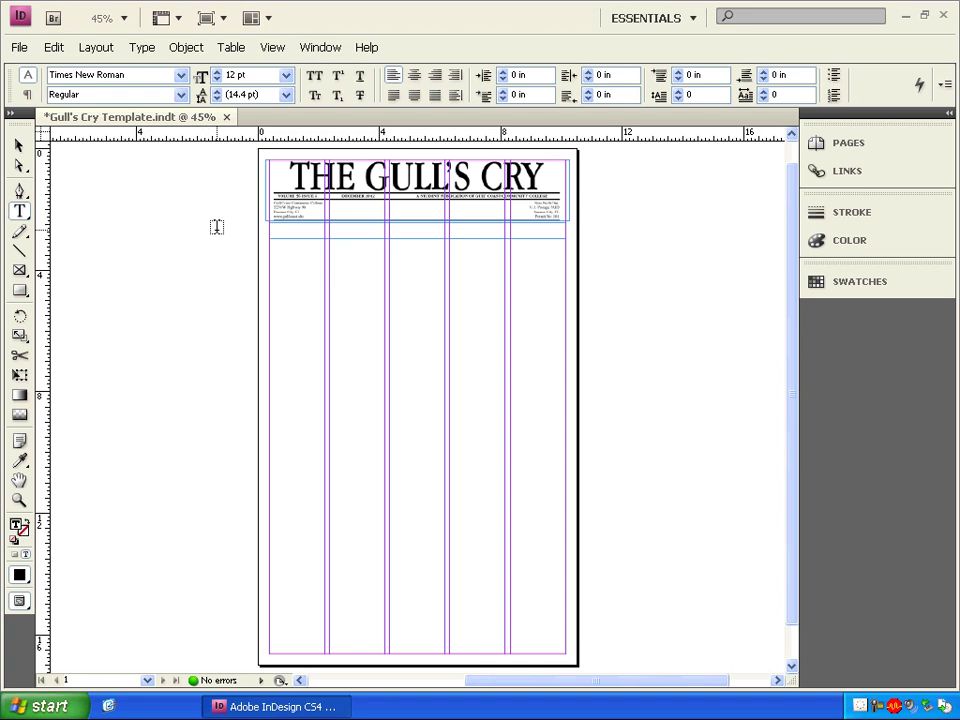
type("Japanese Colo")
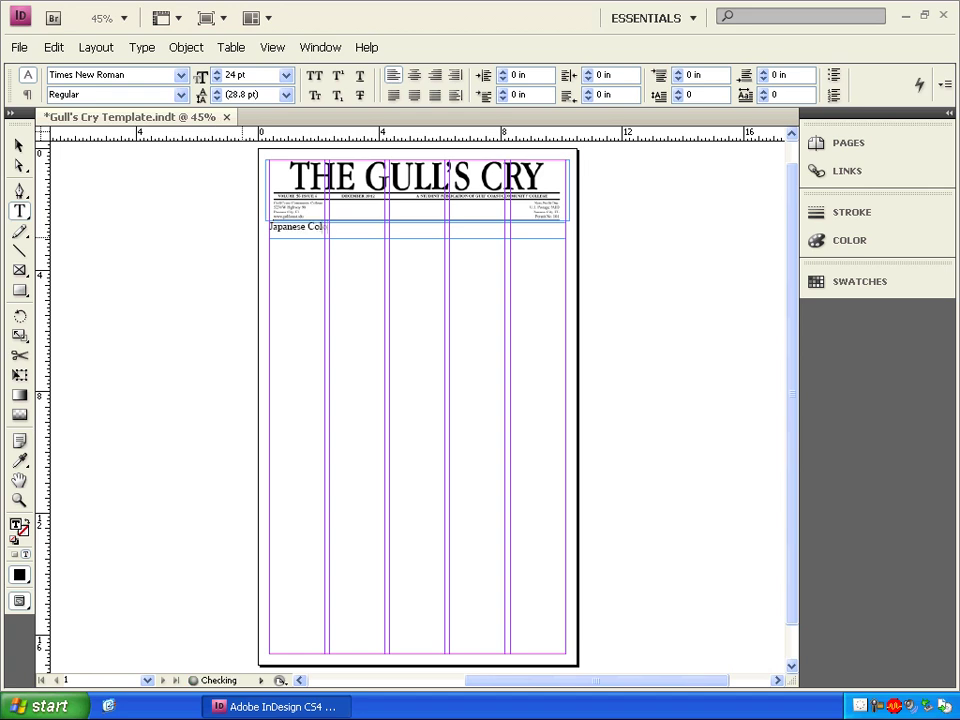
type("r Kids Crash Gulf Coast Grateful Dead Show")
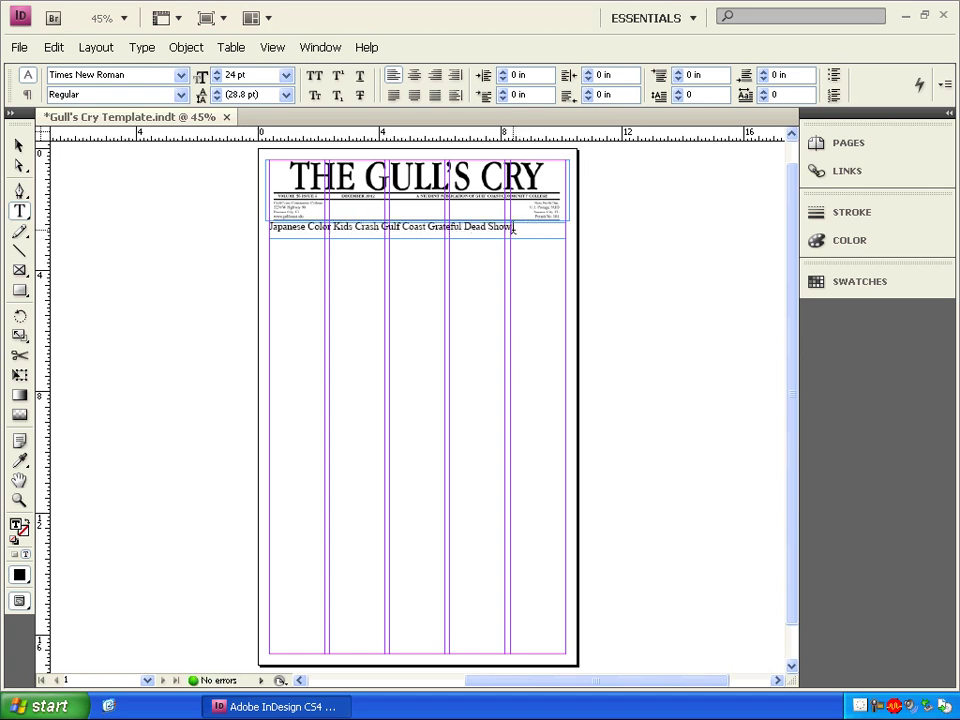
key("ctrl+a")
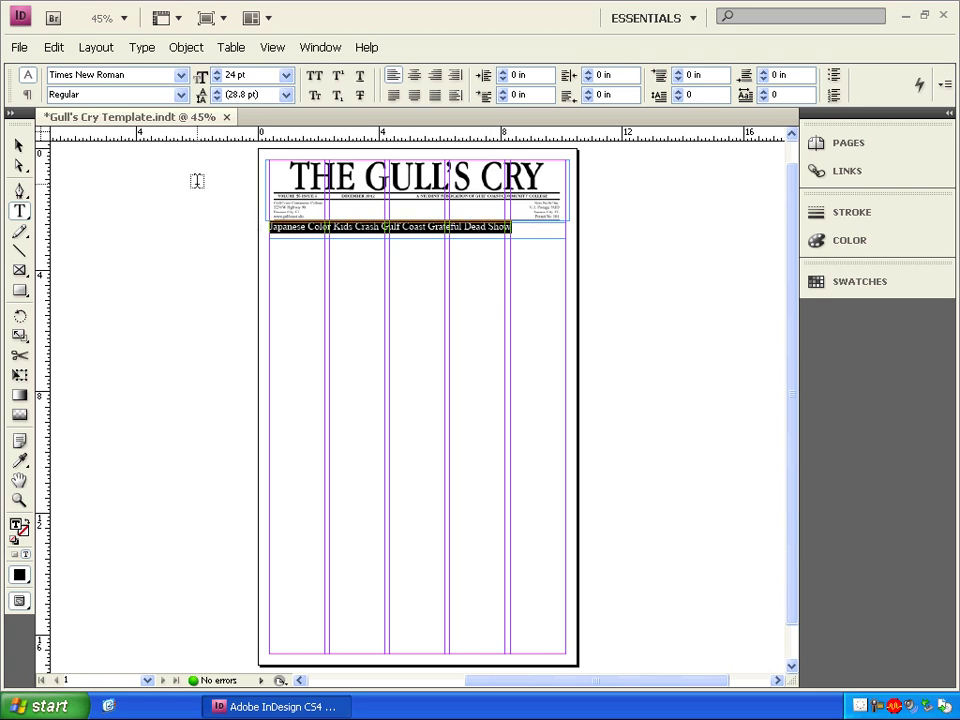
left_click(217, 72)
left_click(217, 72)
left_click(217, 72)
left_click(217, 72)
left_click(217, 72)
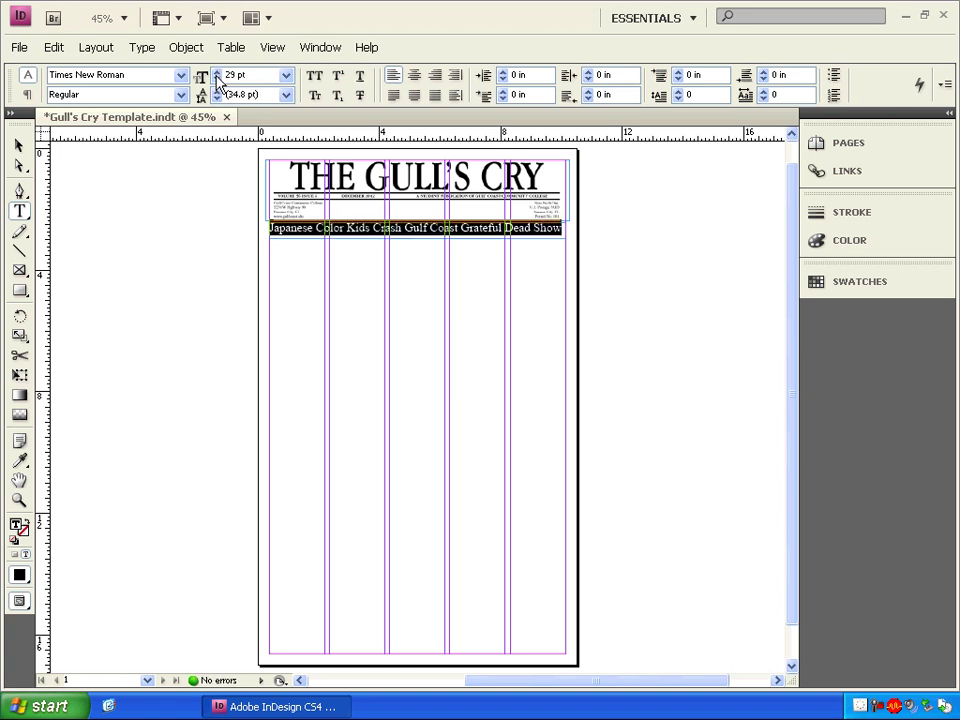
- Try headline sizes from the font size list: 24 pt, 30 pt, then 29 pt
left_click(200, 78)
left_click(223, 188)
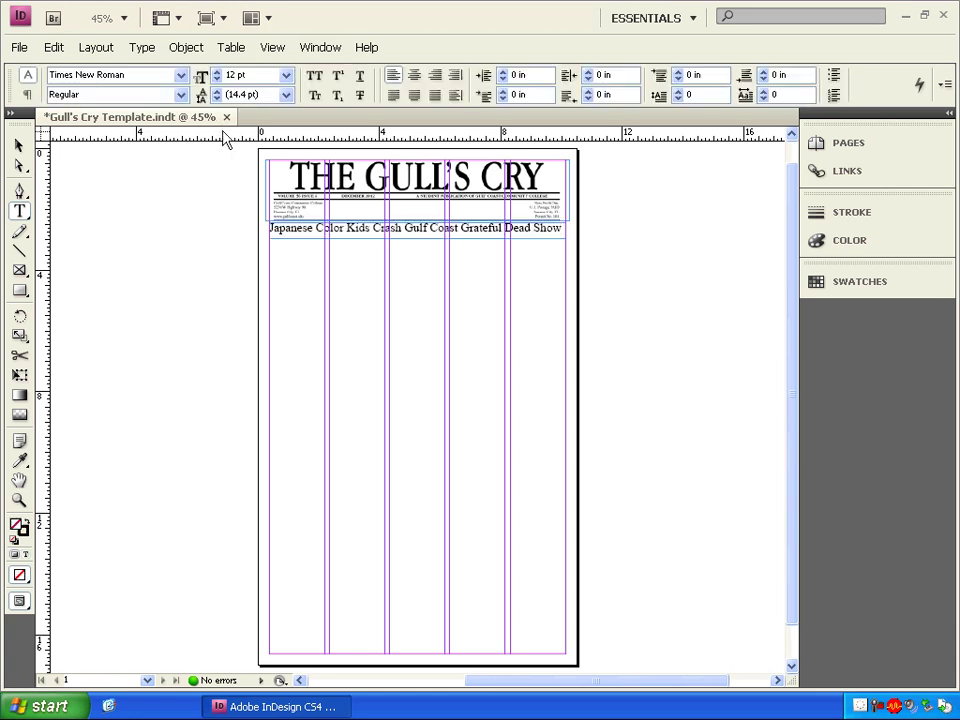
left_click(202, 80)
left_click(285, 75)
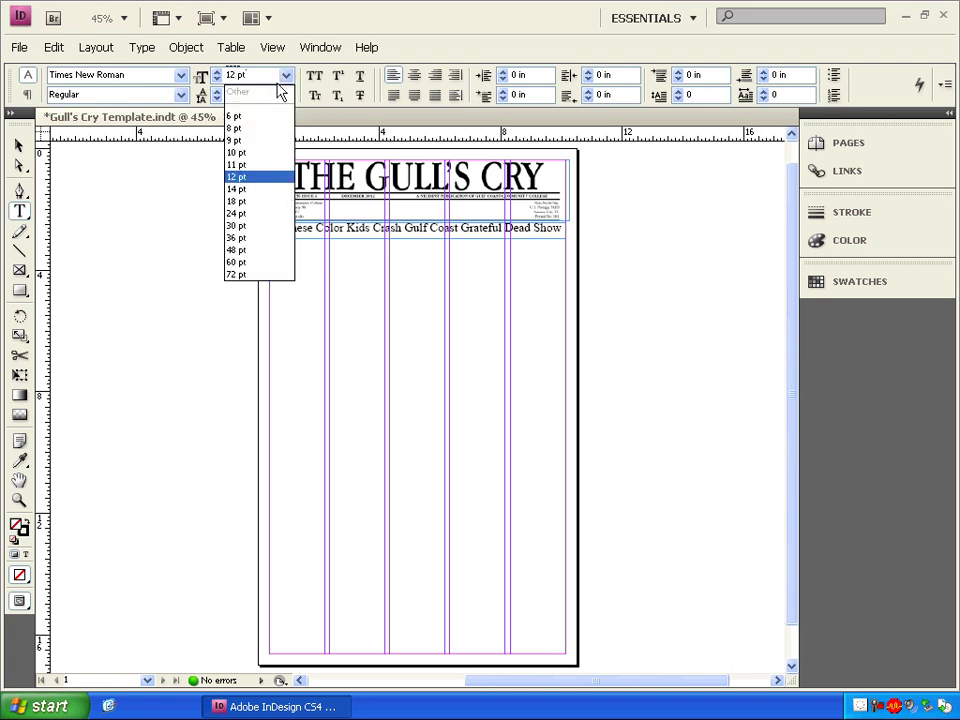
left_click(237, 213)
left_click(285, 76)
left_click(255, 221)
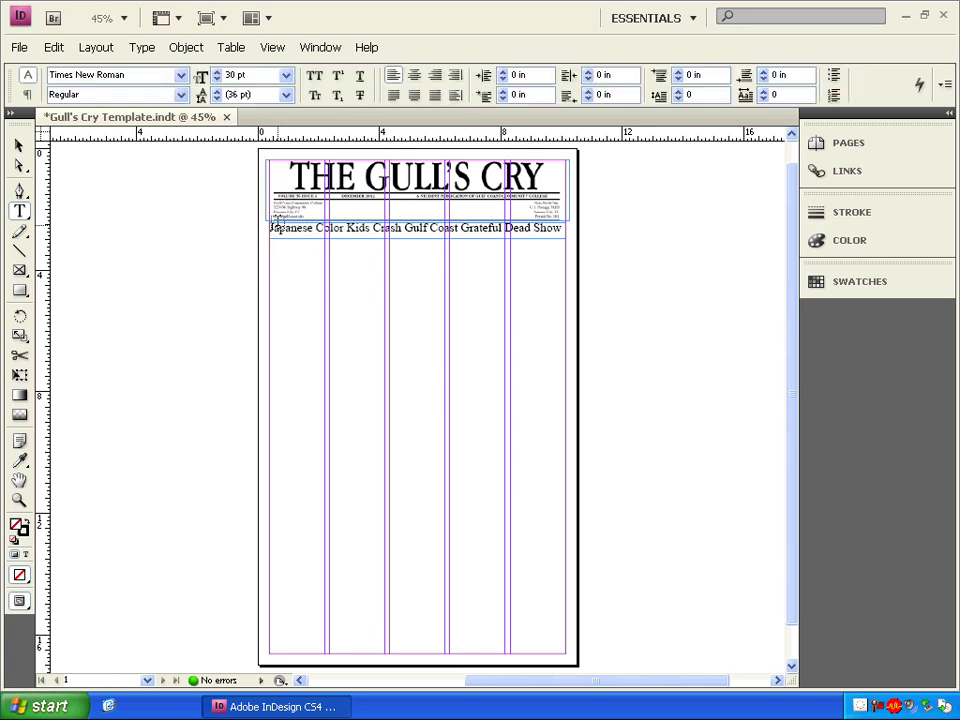
left_click(274, 229)
key("ctrl+a")
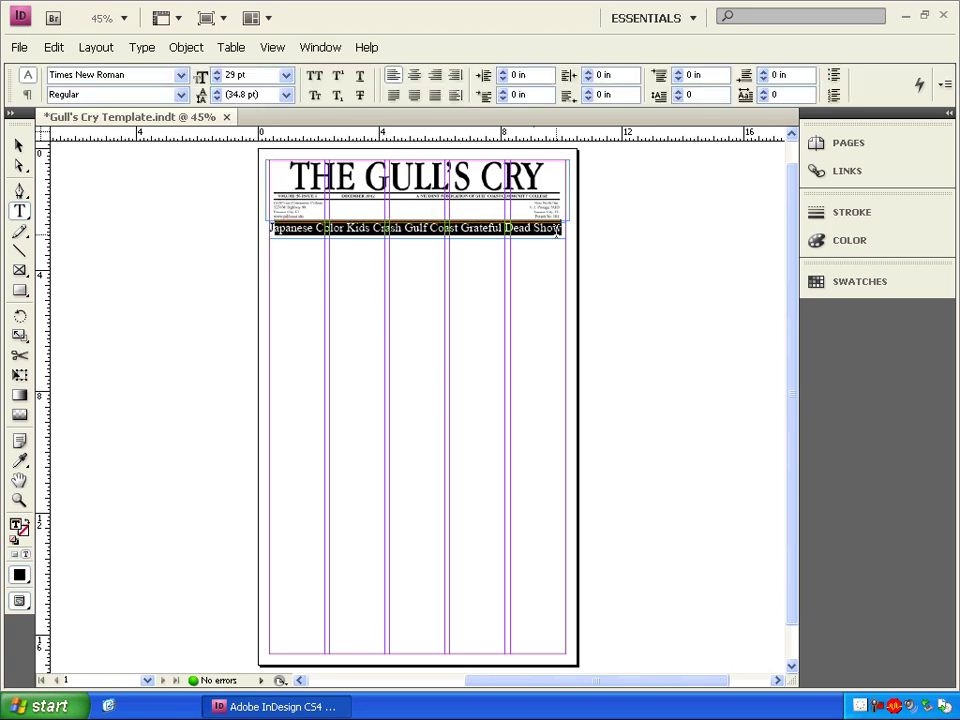
- Fine-tune the headline to 29 pt so 'Show' fits on the same line
triple_click(553, 230)
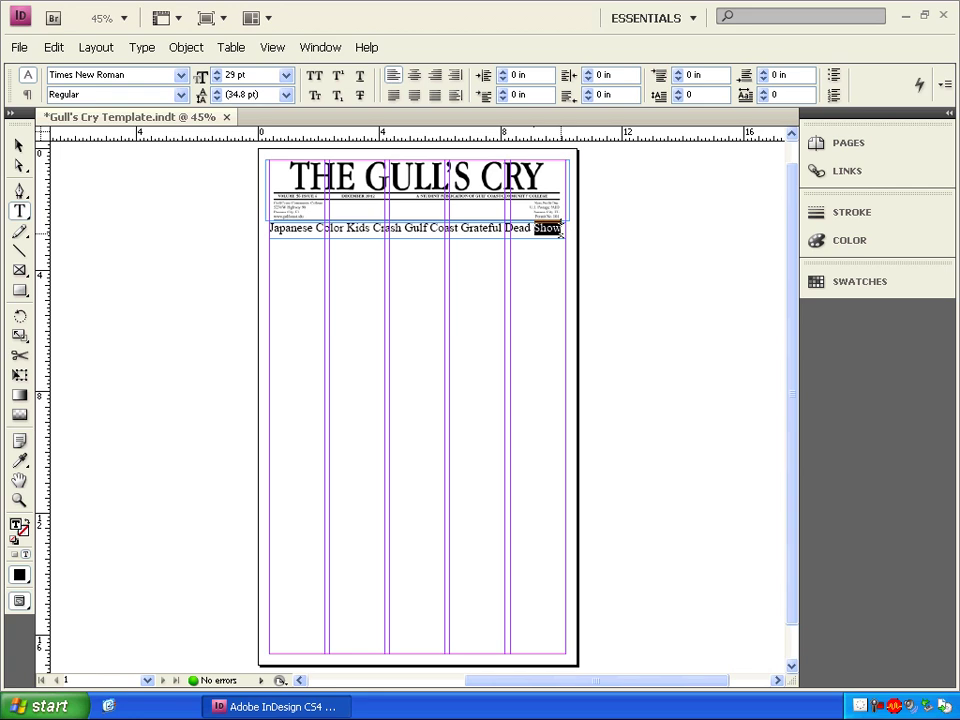
left_click(218, 77)
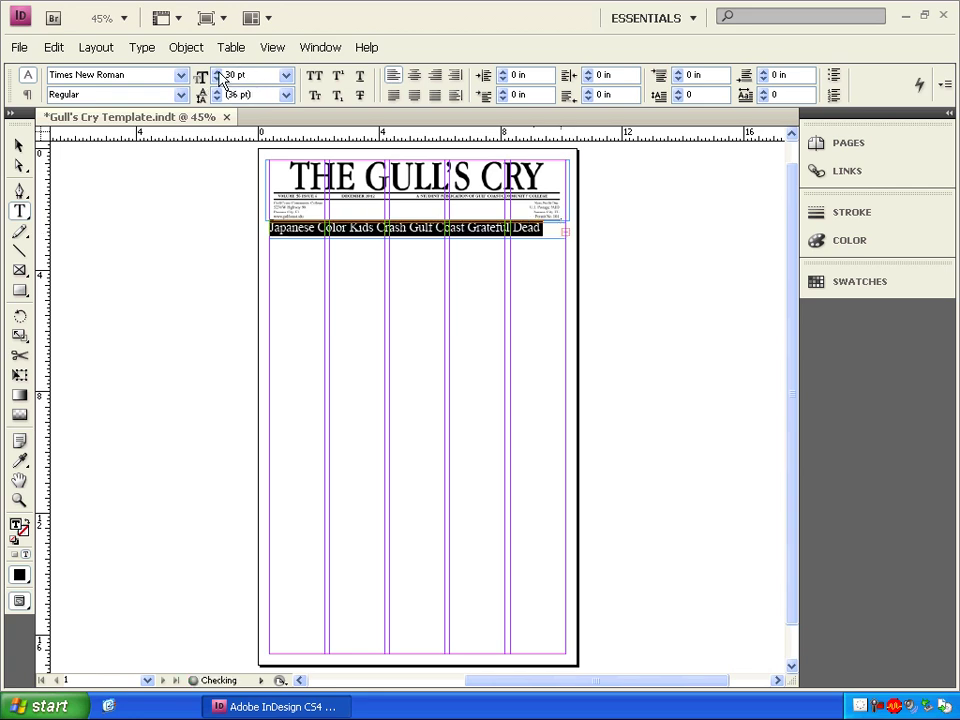
left_click(219, 80)
left_click(219, 80)
left_click(218, 80)
left_click(218, 80)
left_click(219, 80)
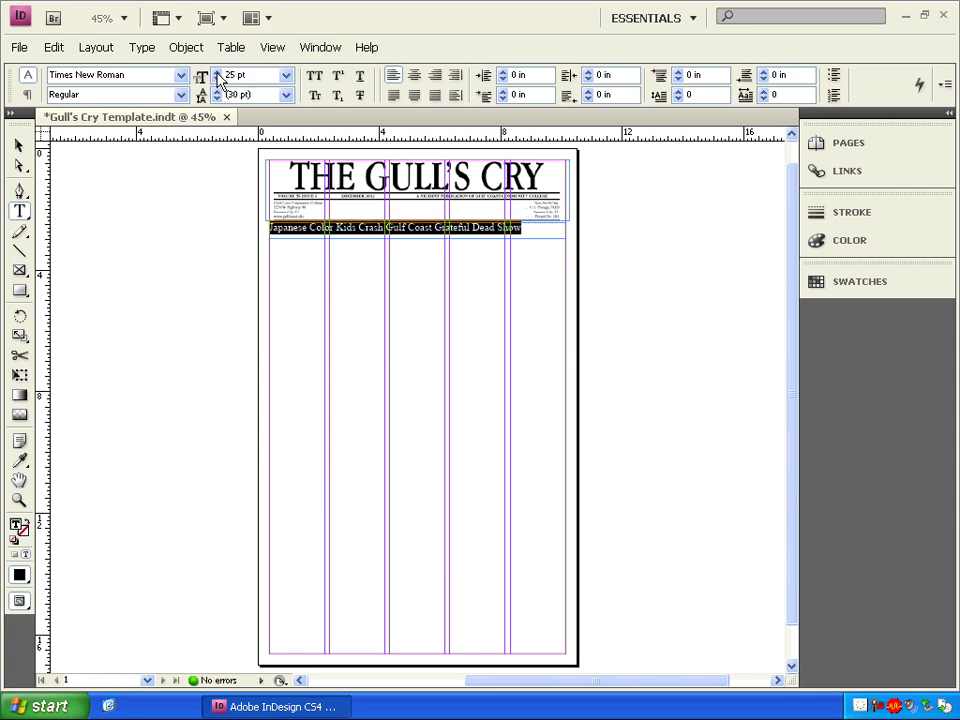
left_click(217, 74)
left_click(217, 74)
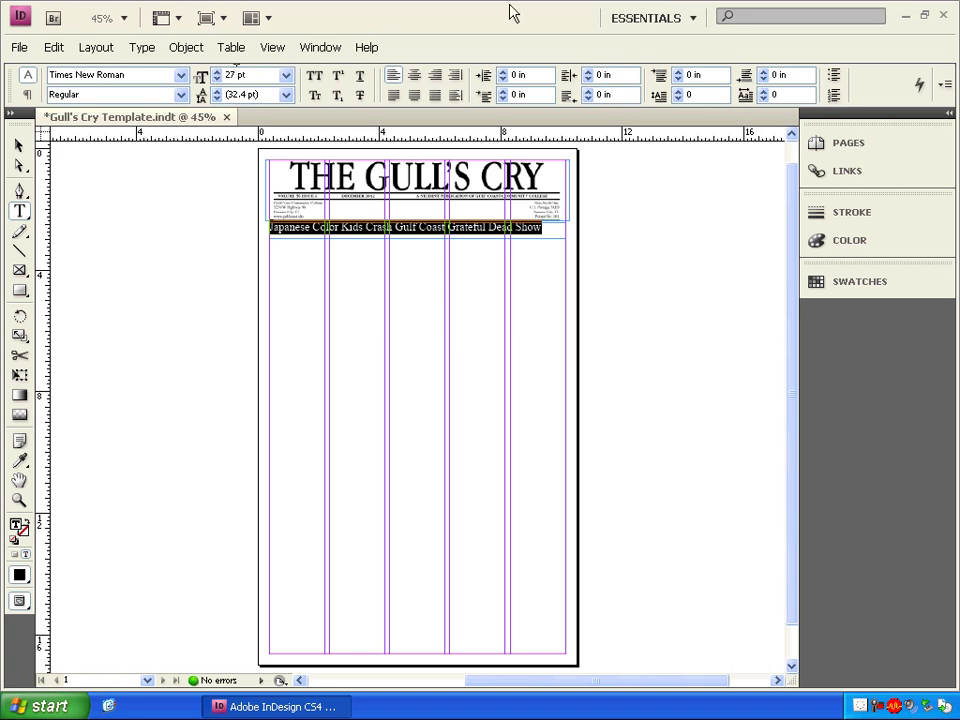
key("Up")
key("Up")
key("Up")
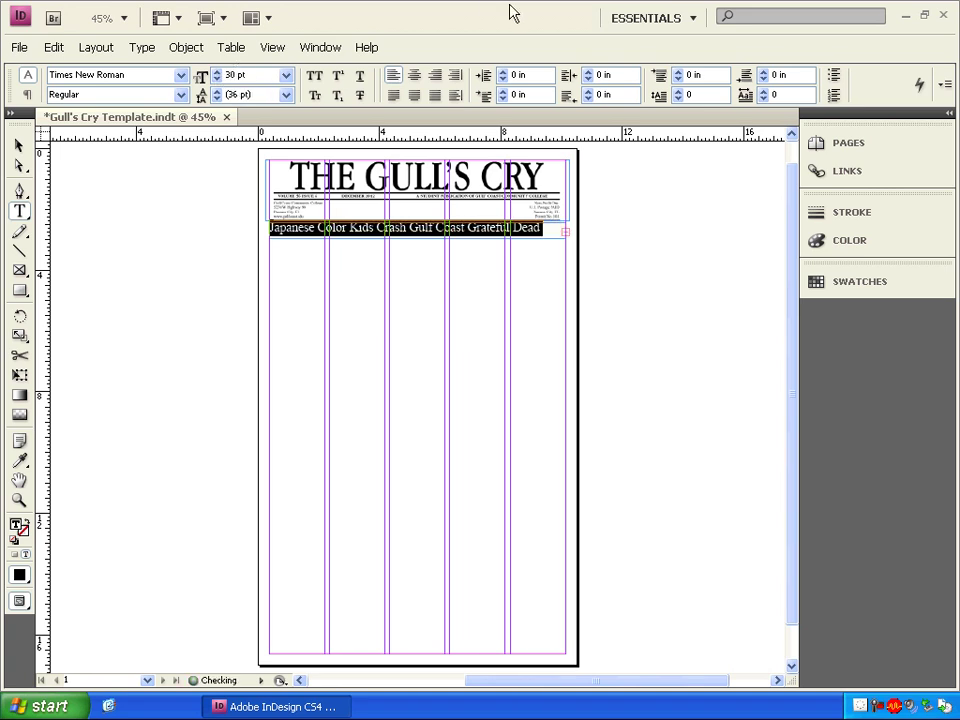
key("Down")
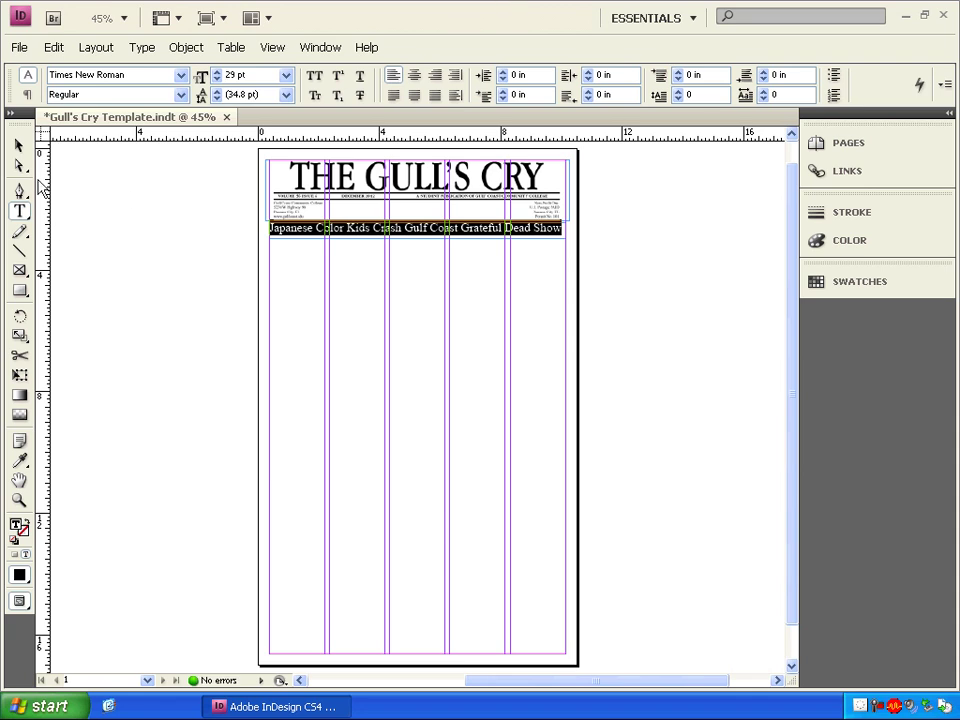
left_click(18, 145)
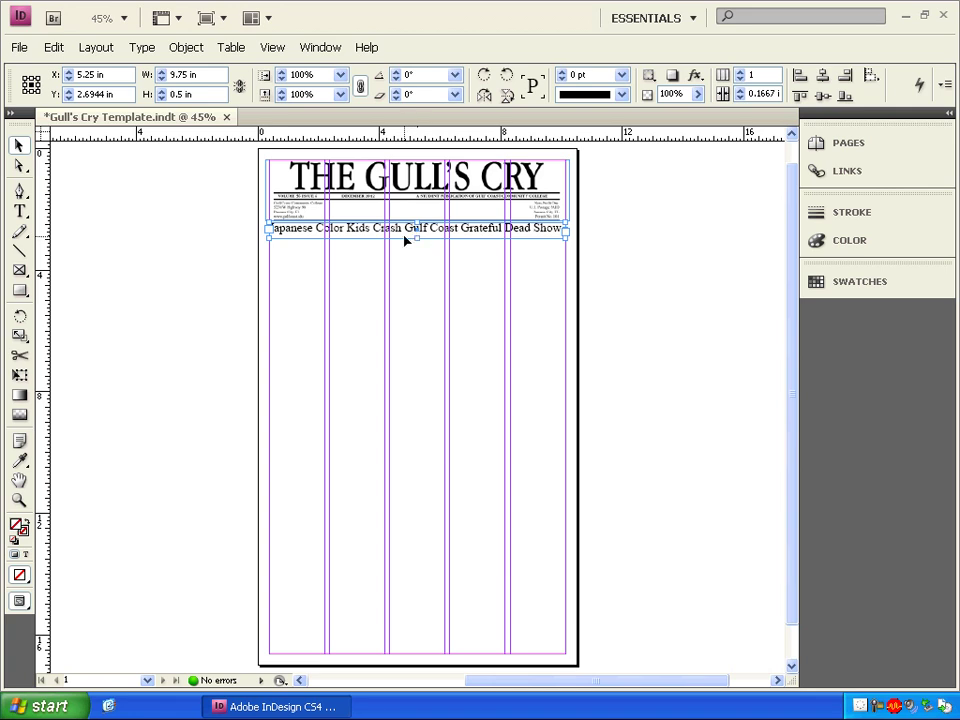
- Shorten the headline frame to 0.4618 in tall so it hugs the headline
left_click_drag(416, 236, 415, 236)
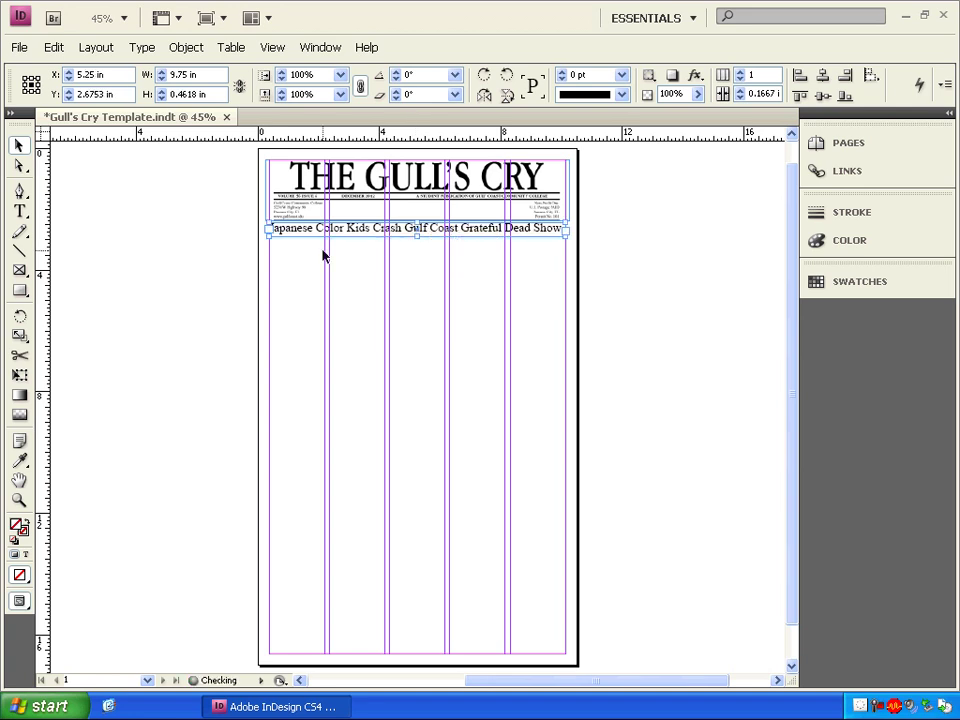
- Draw a 9.75 in horizontal rule under the headline, nudged up to Y 2.949 in
left_click(211, 262)
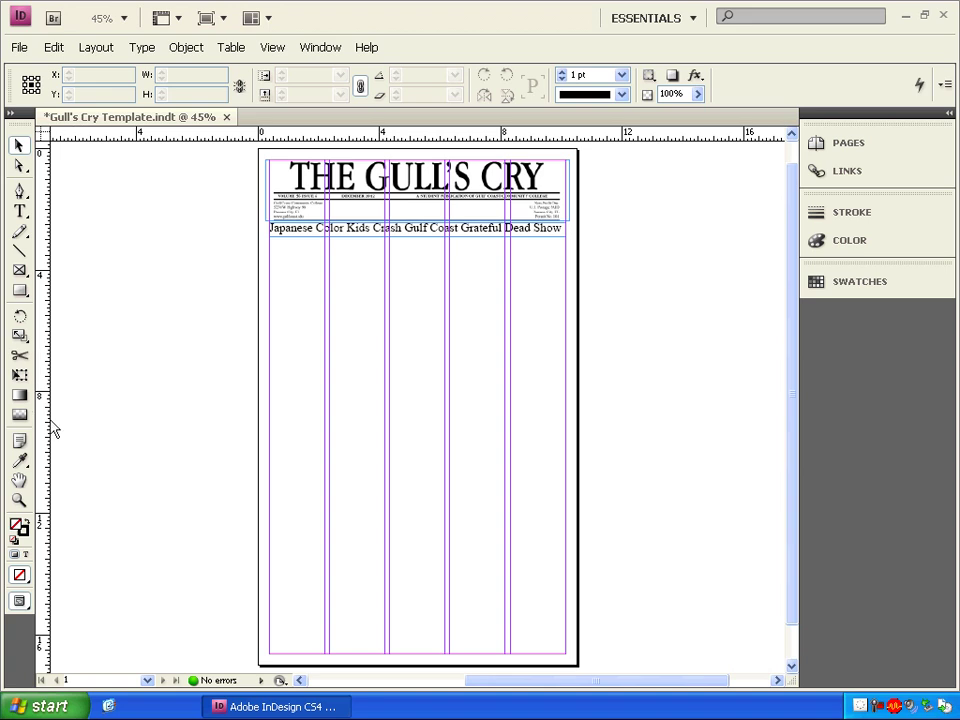
left_click(20, 252)
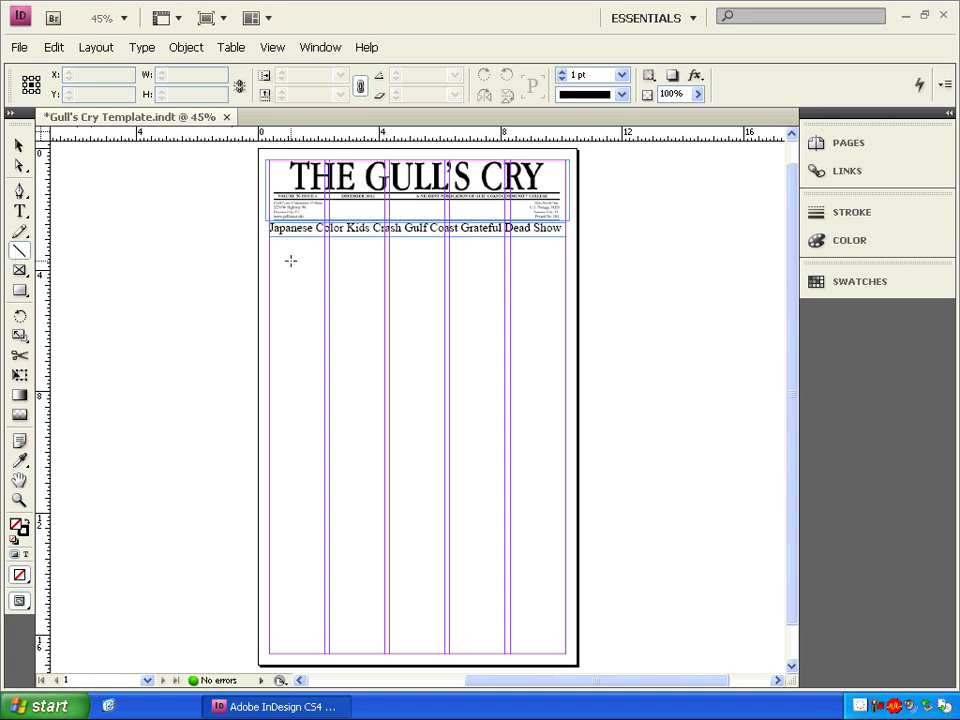
left_click_drag(270, 245, 564, 253)
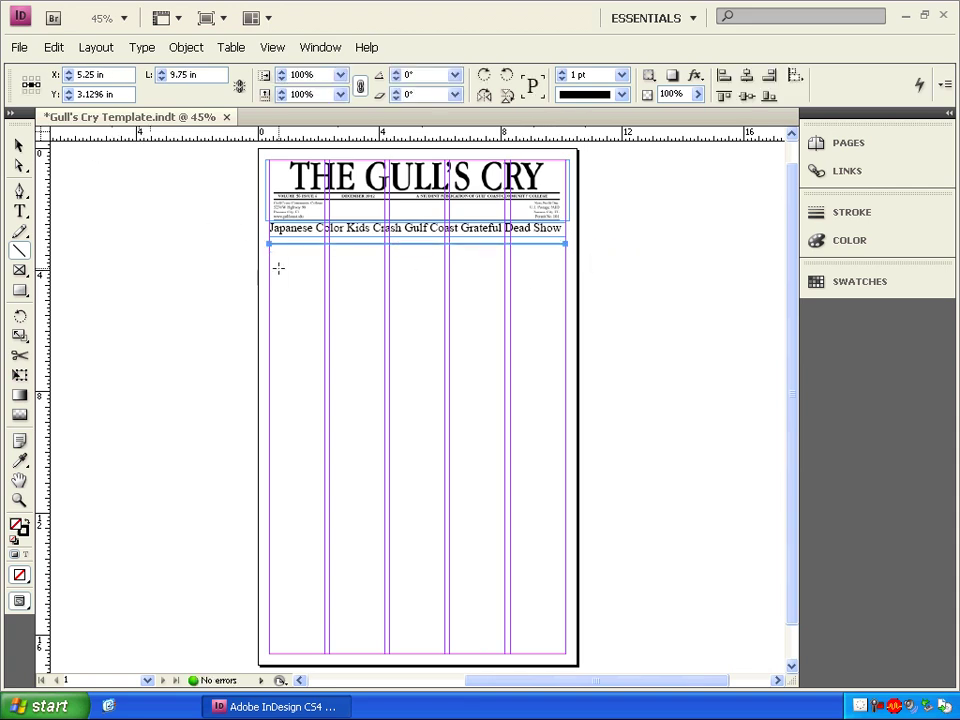
key("Up")
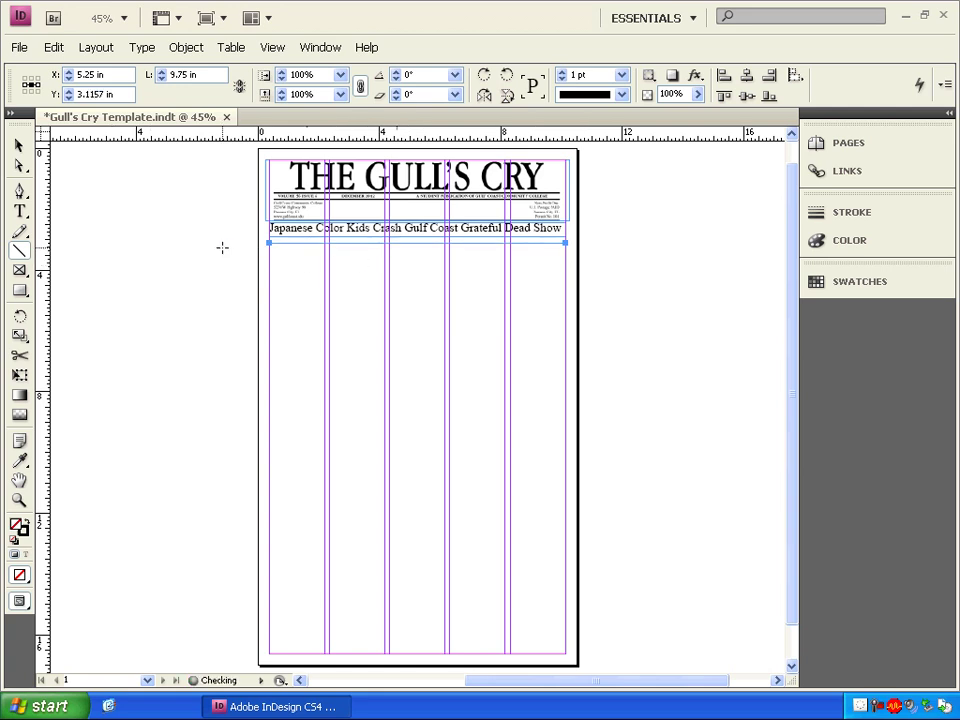
key("Up")
key("Up")
key("Up")
key("Up")
key("Up")
key("Up")
key("Up")
key("Up")
key("Up")
key("Up")
key("Up")
key("Up")
key("Up")
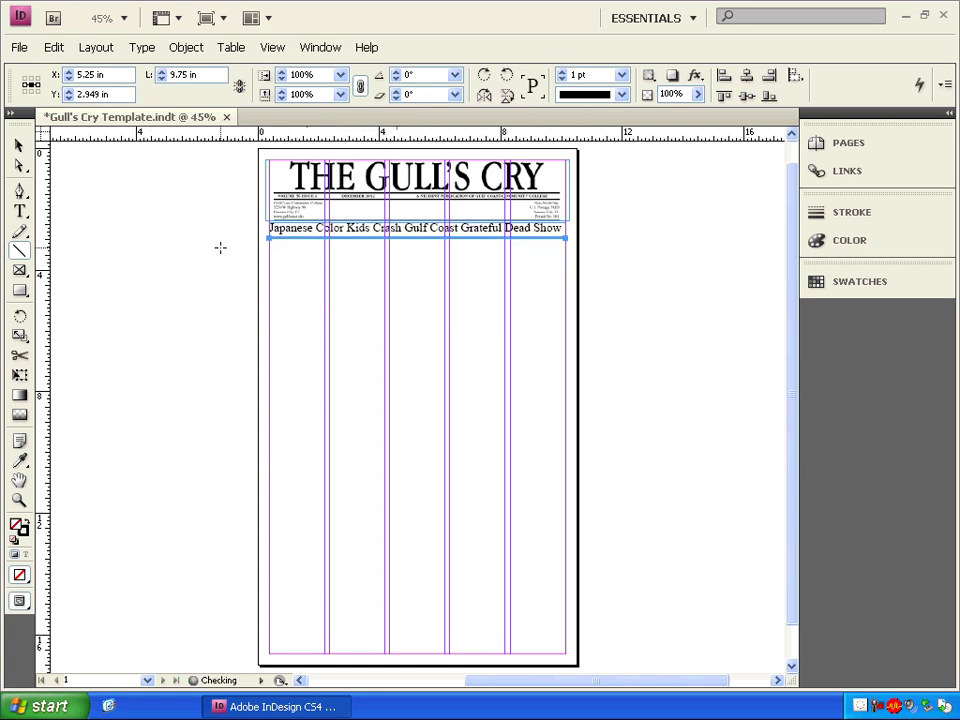
key("ctrl+shift+a")
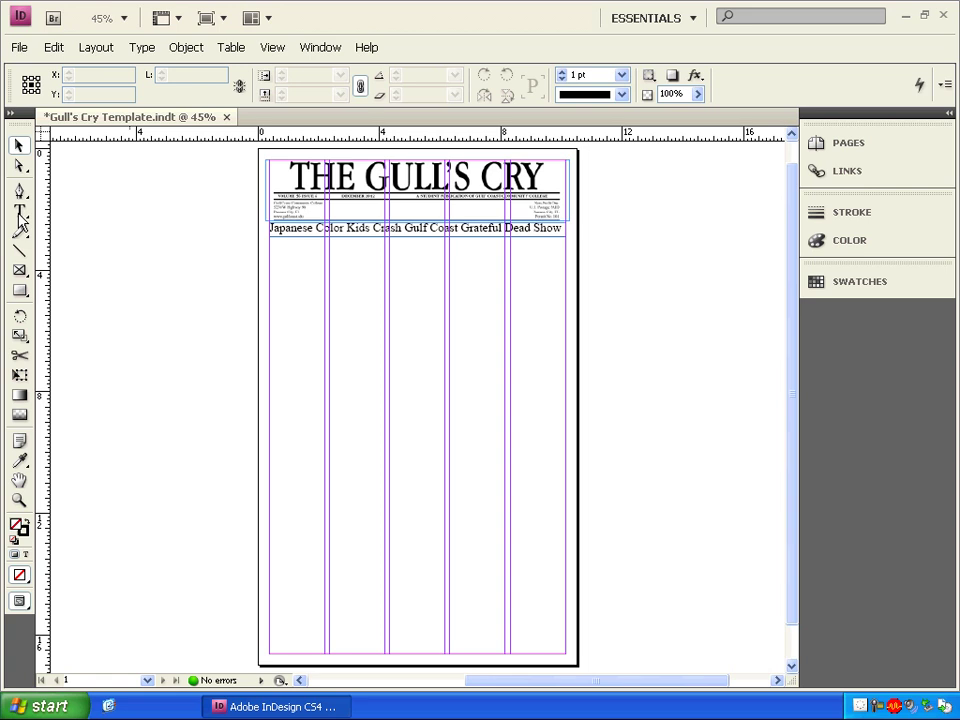
- Draw a roughly 9.525 × 13.43 in empty text frame over the columns below the rule
left_click(19, 214)
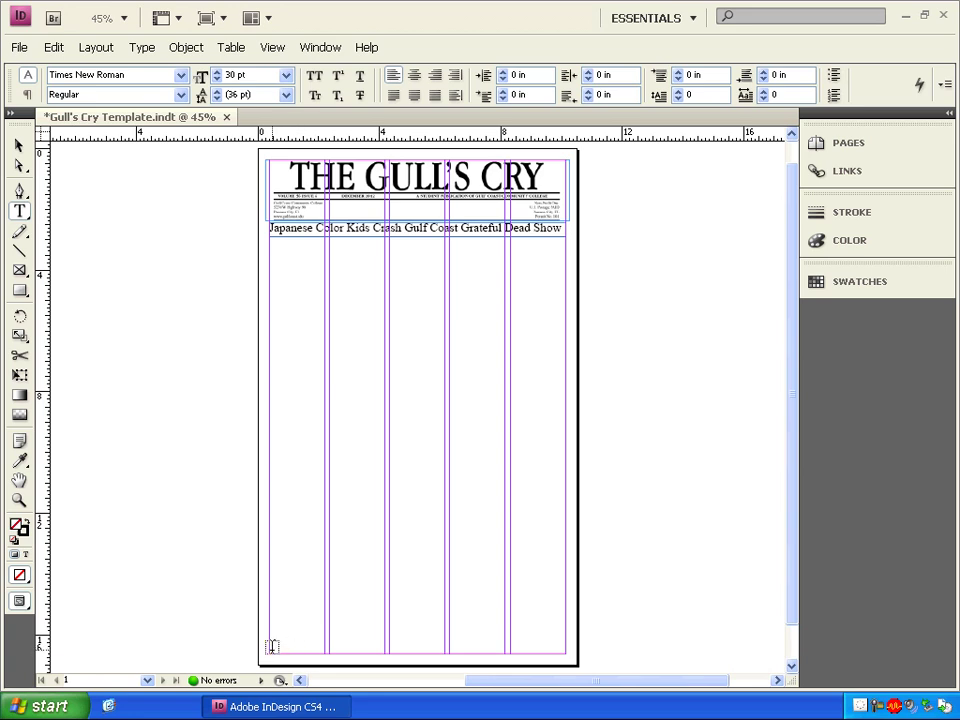
left_click_drag(271, 647, 558, 242)
key("Escape")
left_click(195, 284)
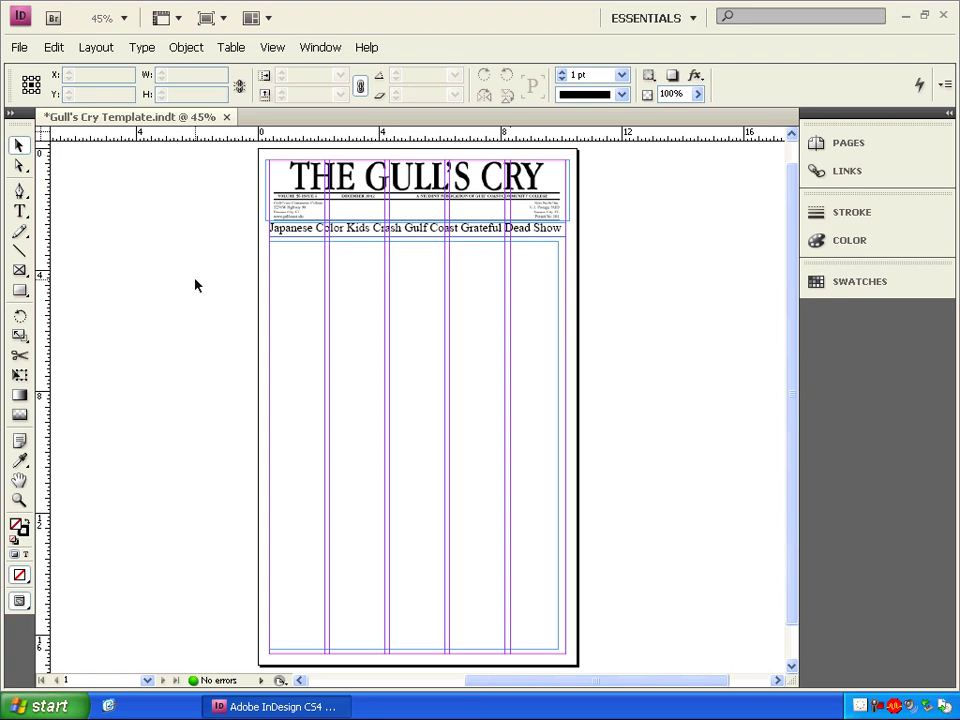
- Zoom in, stretch the article frame to 9.75 in wide, and raise its top to the rule
key("z")
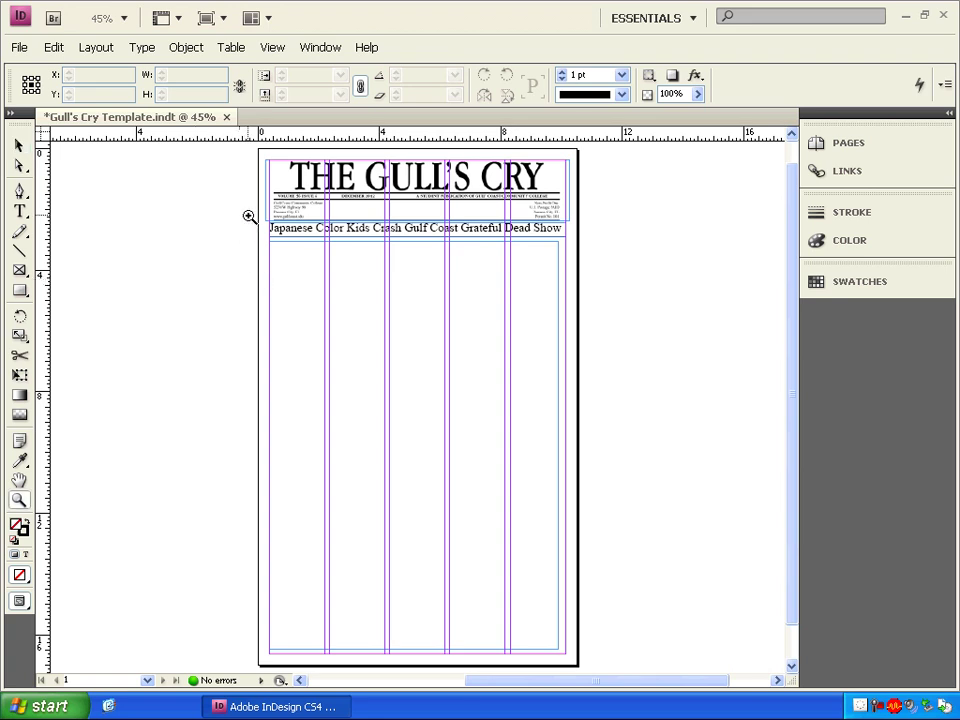
left_click_drag(254, 222, 643, 316)
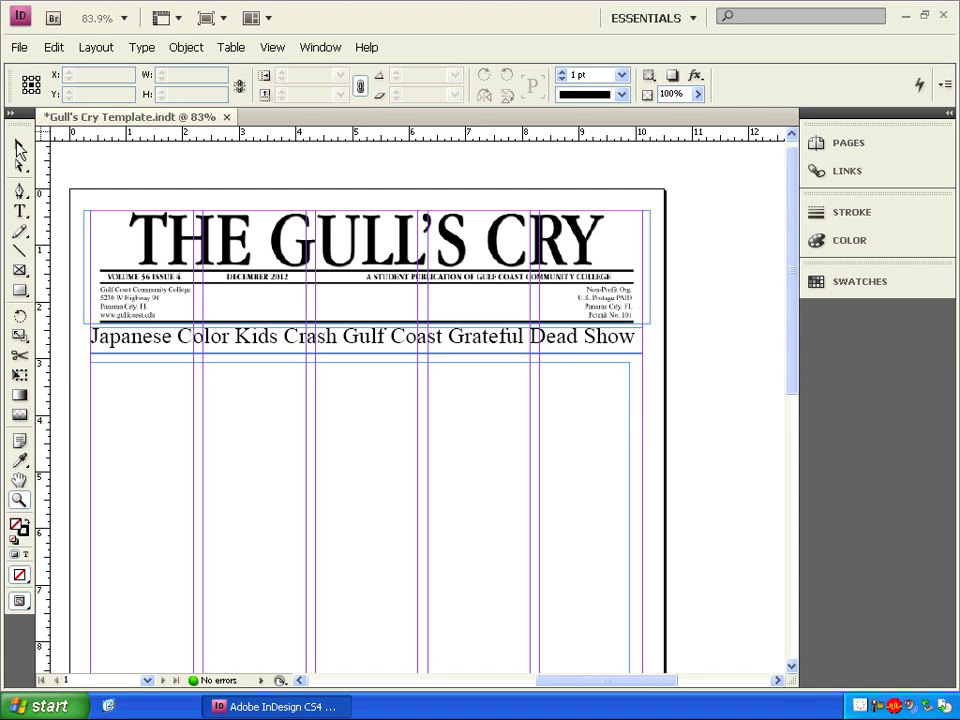
left_click(20, 150)
left_click(570, 512)
scroll(598, 521, "down", 3)
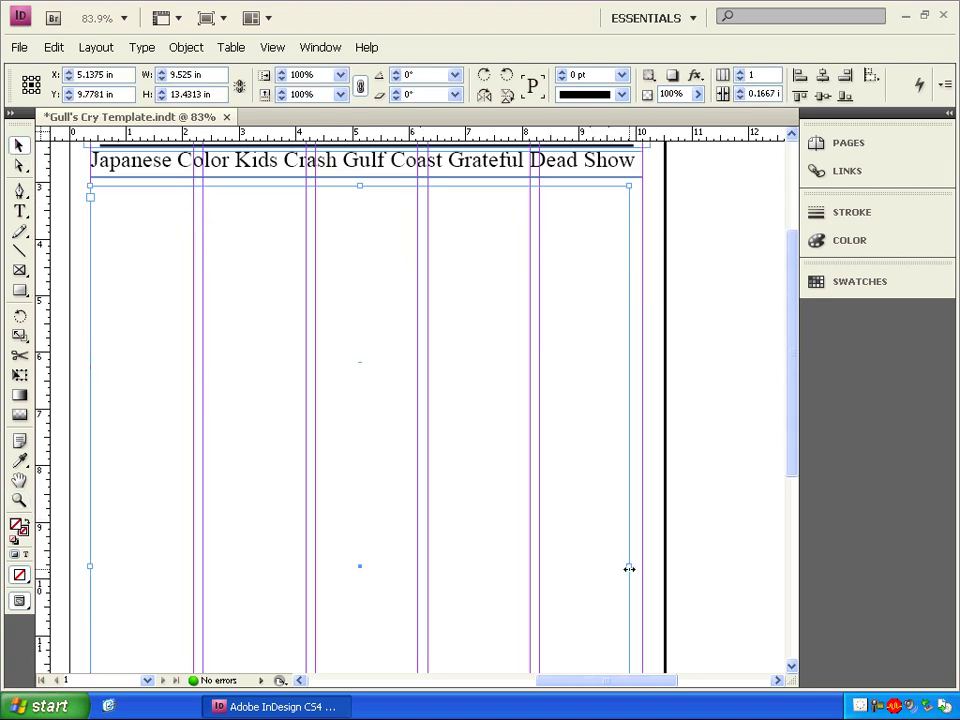
left_click_drag(629, 568, 640, 567)
scroll(527, 538, "up", 3)
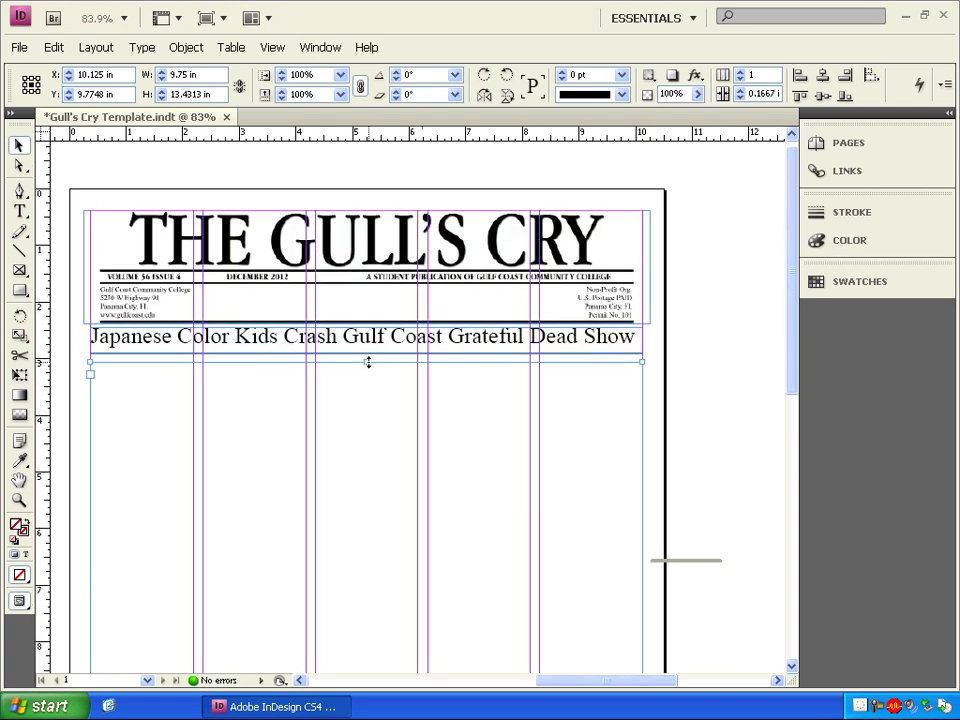
left_click_drag(368, 362, 367, 357)
left_click(377, 380)
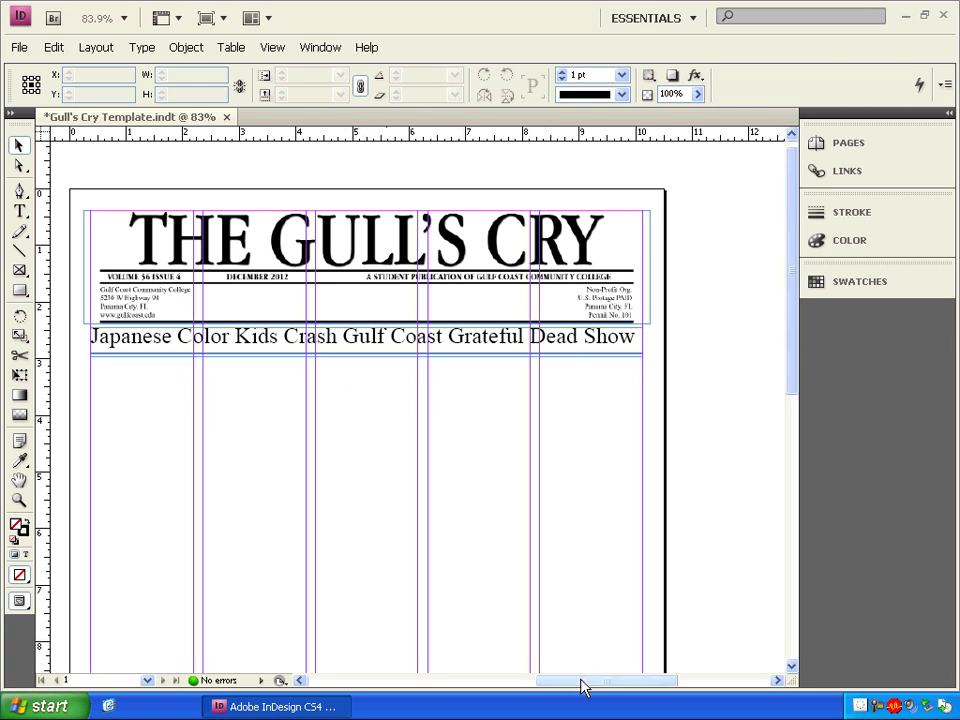
left_click_drag(583, 686, 553, 686)
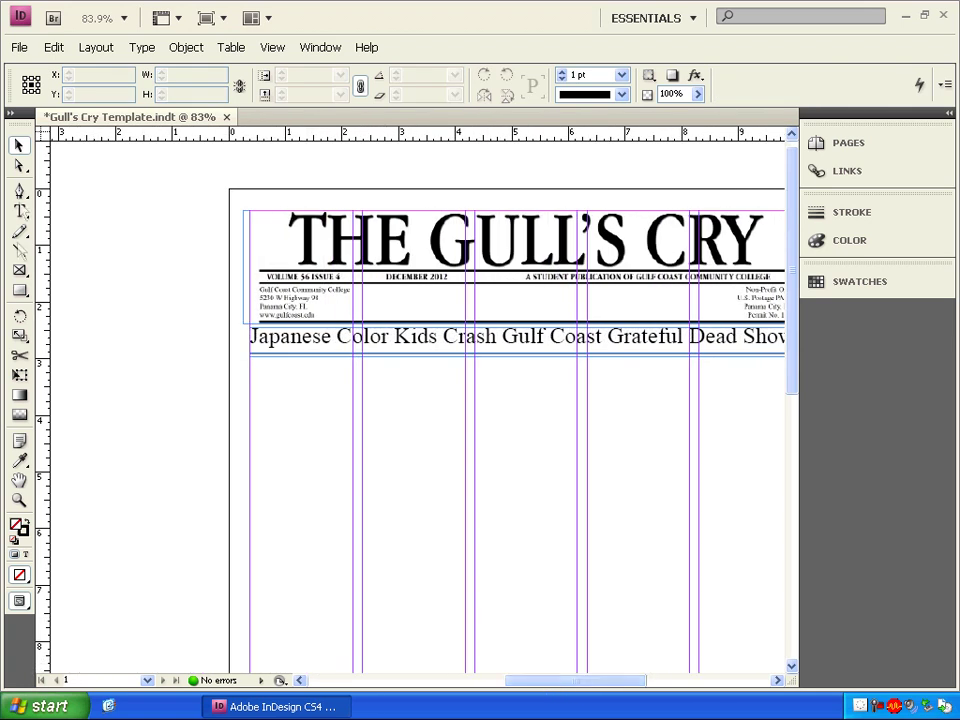
- Make a 1.625 × 1.75 in frame and place it atop the first column under the rule
left_click_drag(21, 210, 84, 208)
left_click_drag(183, 286, 122, 343)
left_click(20, 147)
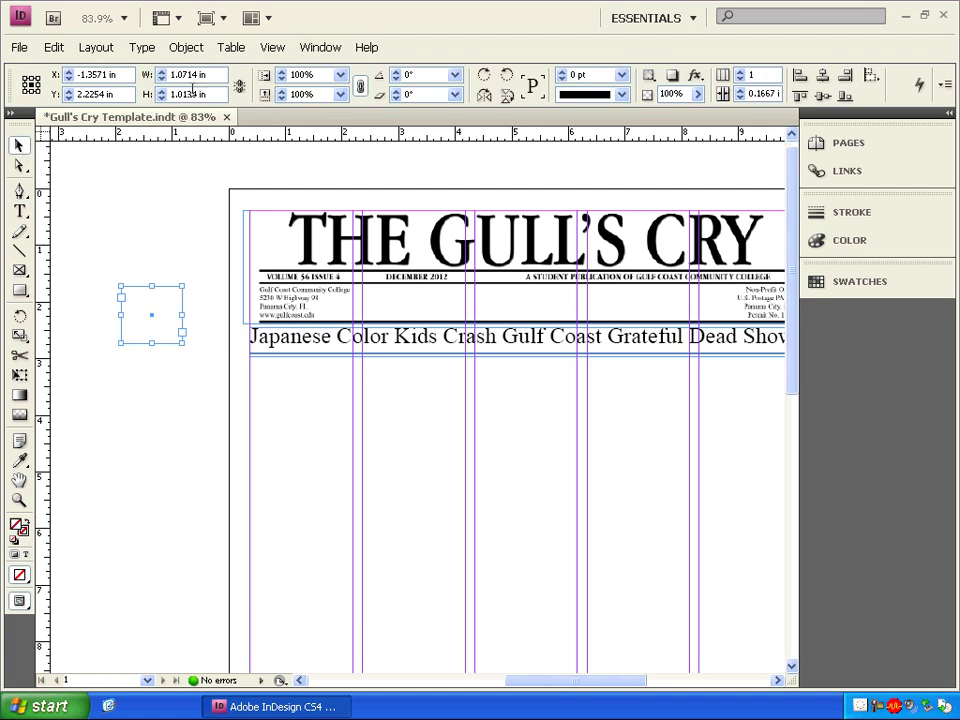
left_click_drag(197, 73, 189, 72)
type("625")
key("Return")
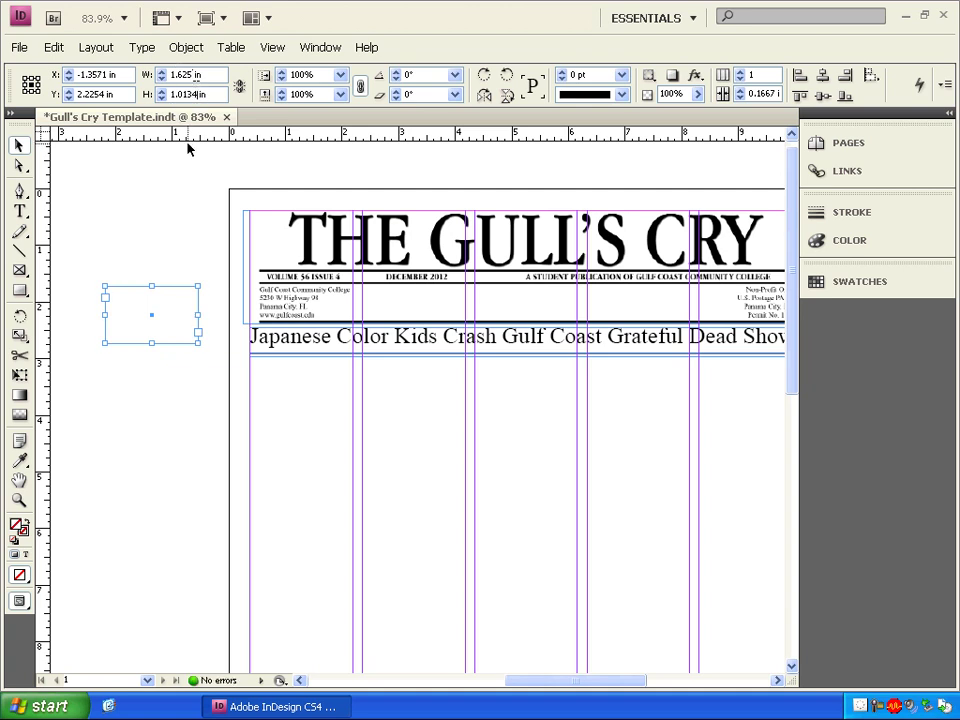
type("75")
key("Return")
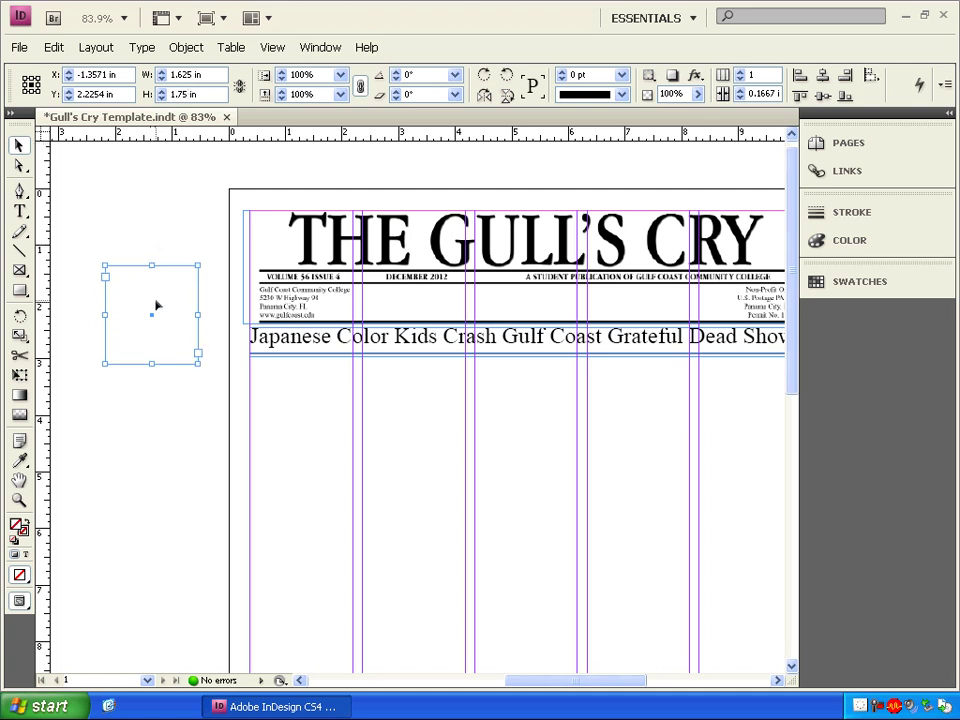
left_click_drag(156, 305, 307, 399)
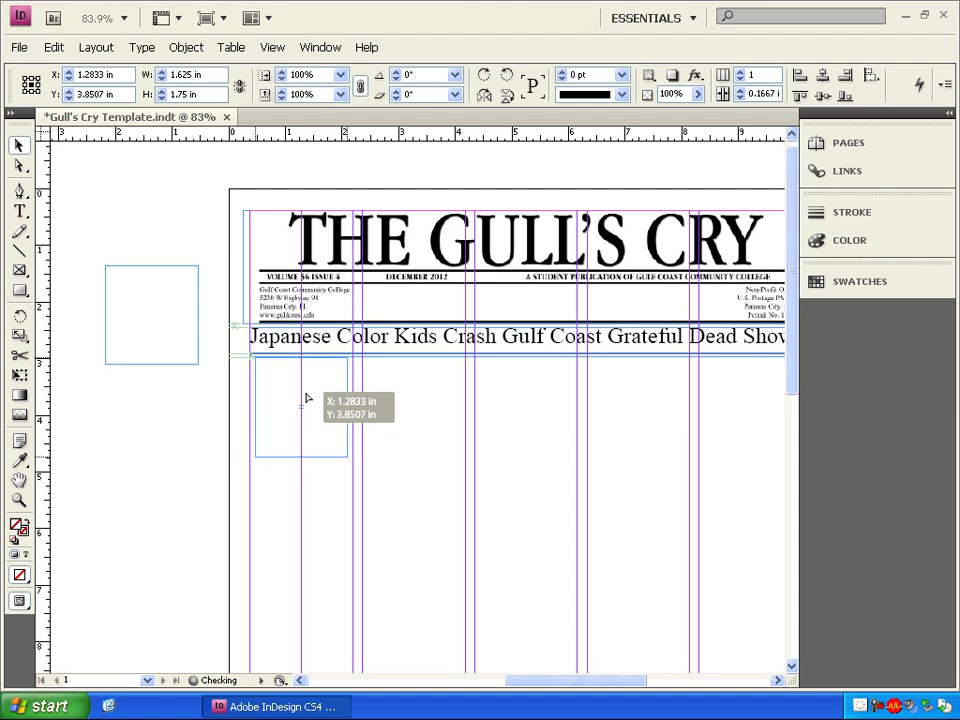
left_click_drag(307, 399, 306, 397)
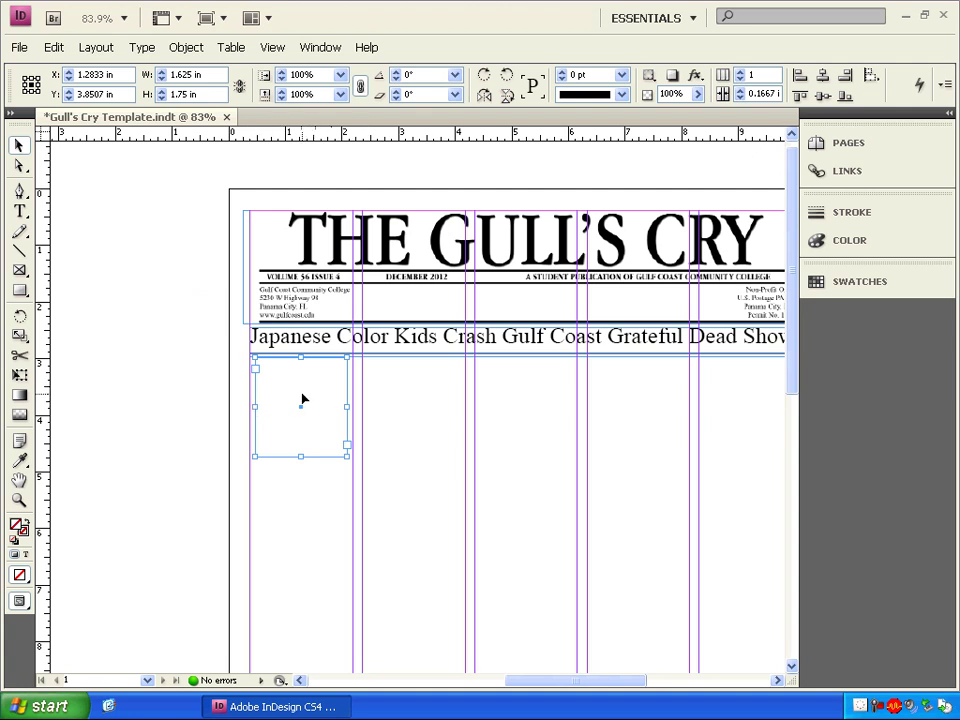
- Place the author's mugshot .psd as a 1.2 in square at the box's top-left corner
left_click(19, 47)
left_click(73, 268)
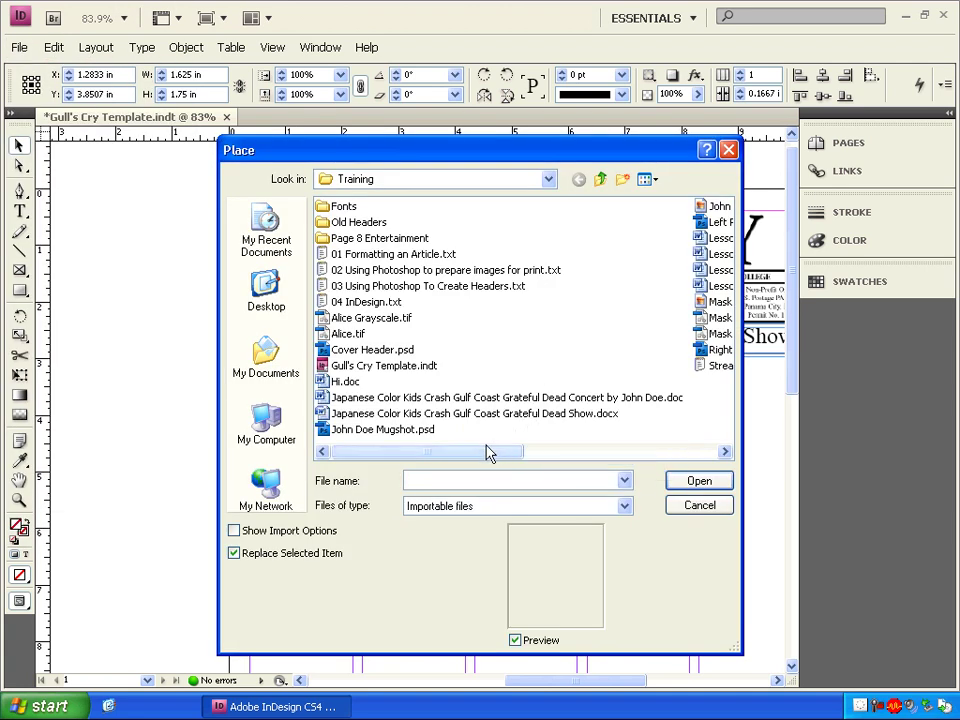
double_click(392, 430)
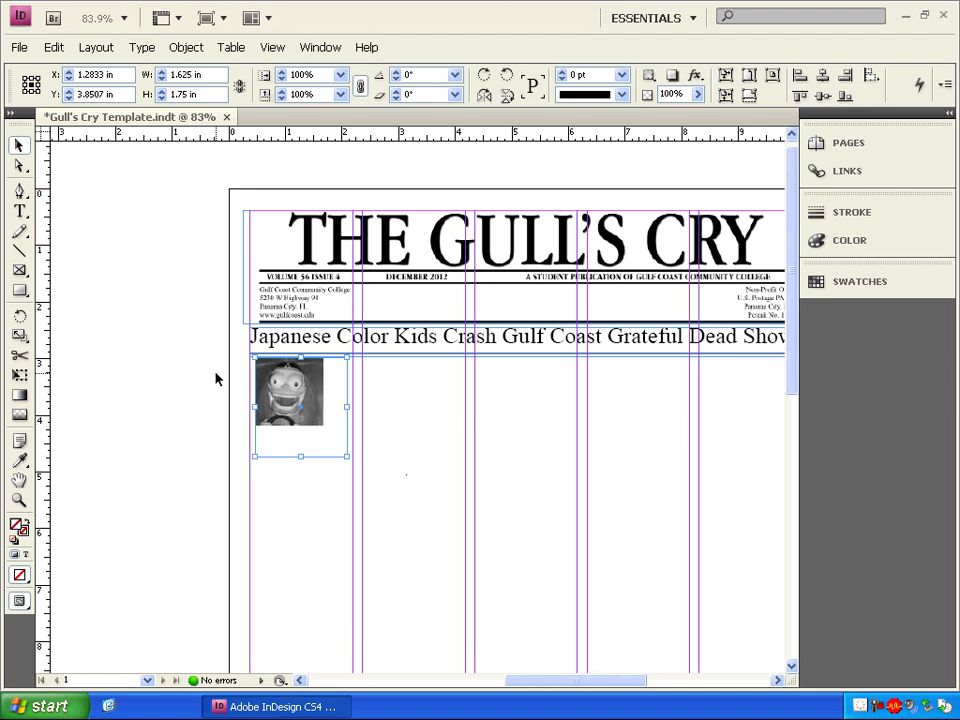
key("ctrl+z")
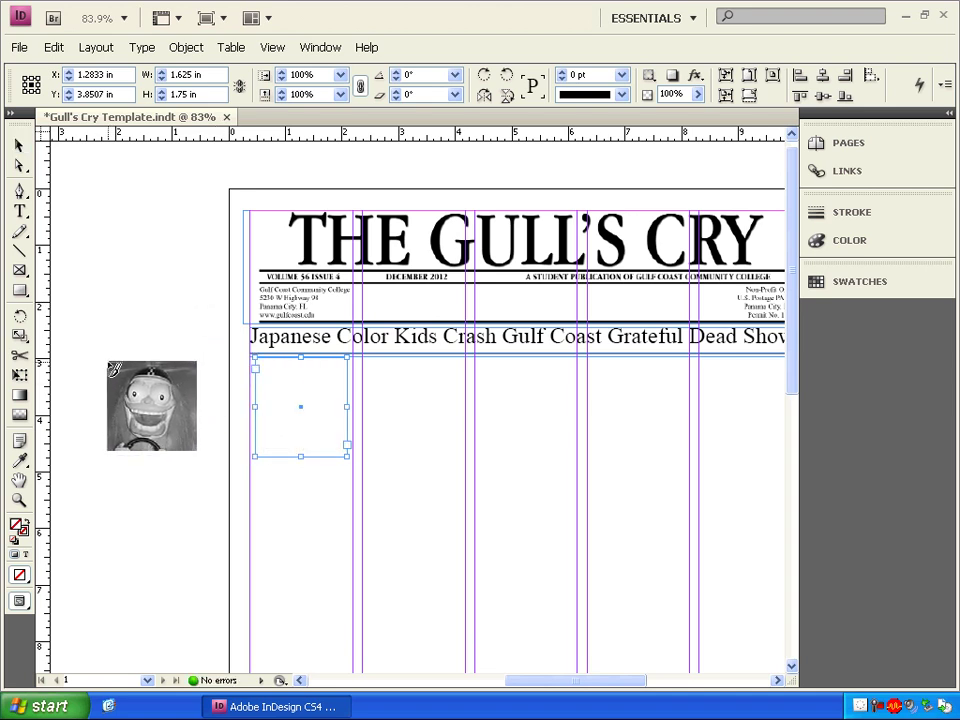
left_click_drag(103, 343, 172, 413)
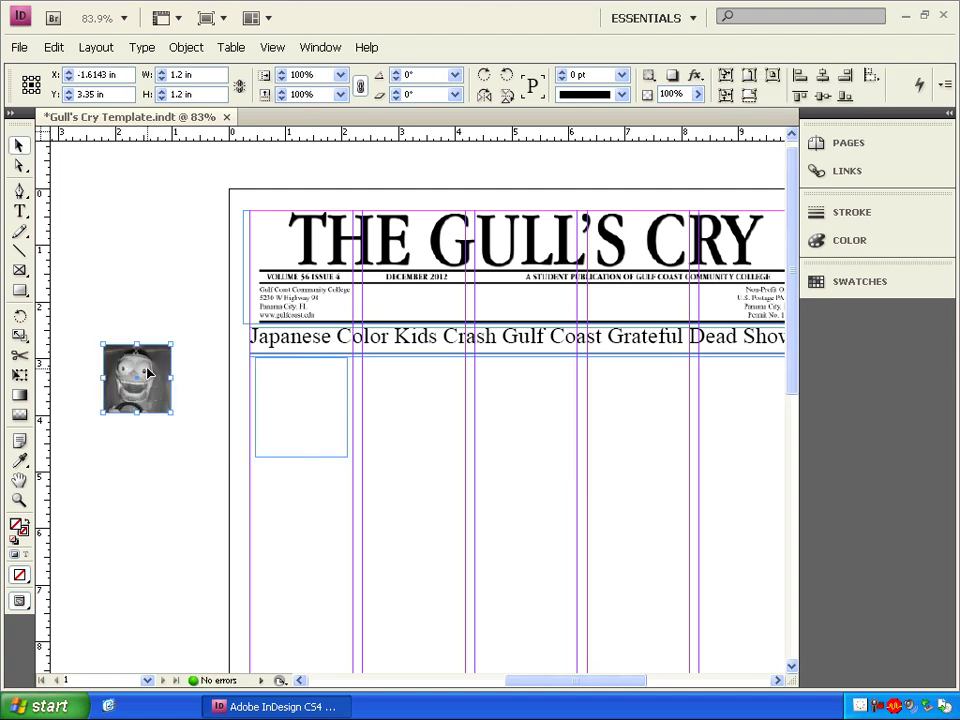
left_click_drag(147, 373, 311, 388)
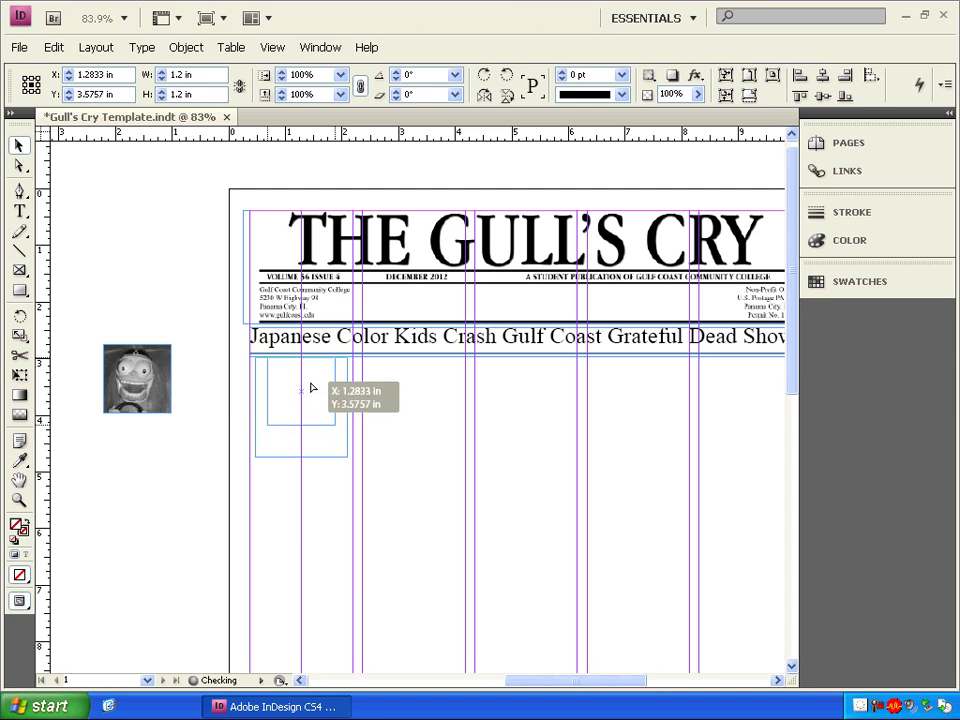
left_click_drag(311, 388, 311, 388)
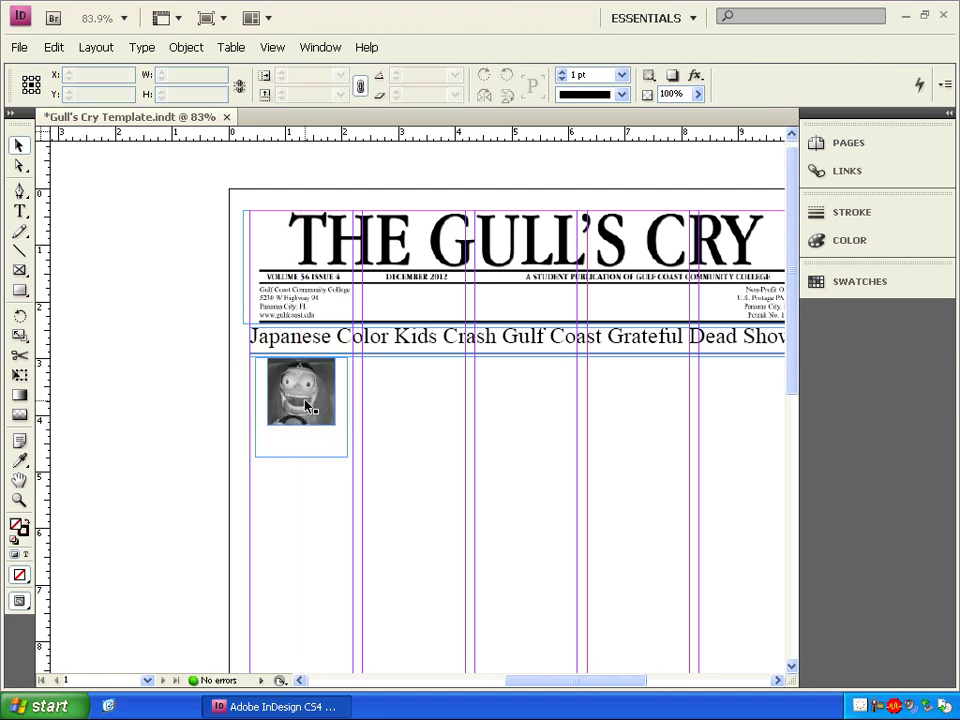
- Type the author's name in the frame in 12 pt Bold
left_click(259, 377)
key("t")
left_click(259, 377)
left_click(286, 75)
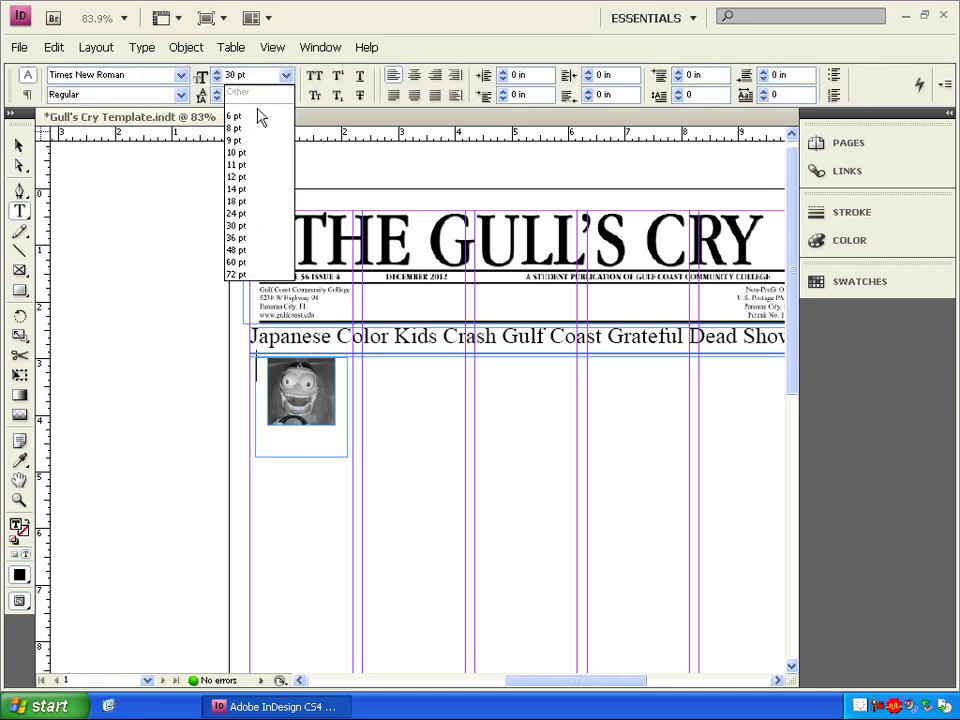
left_click(253, 177)
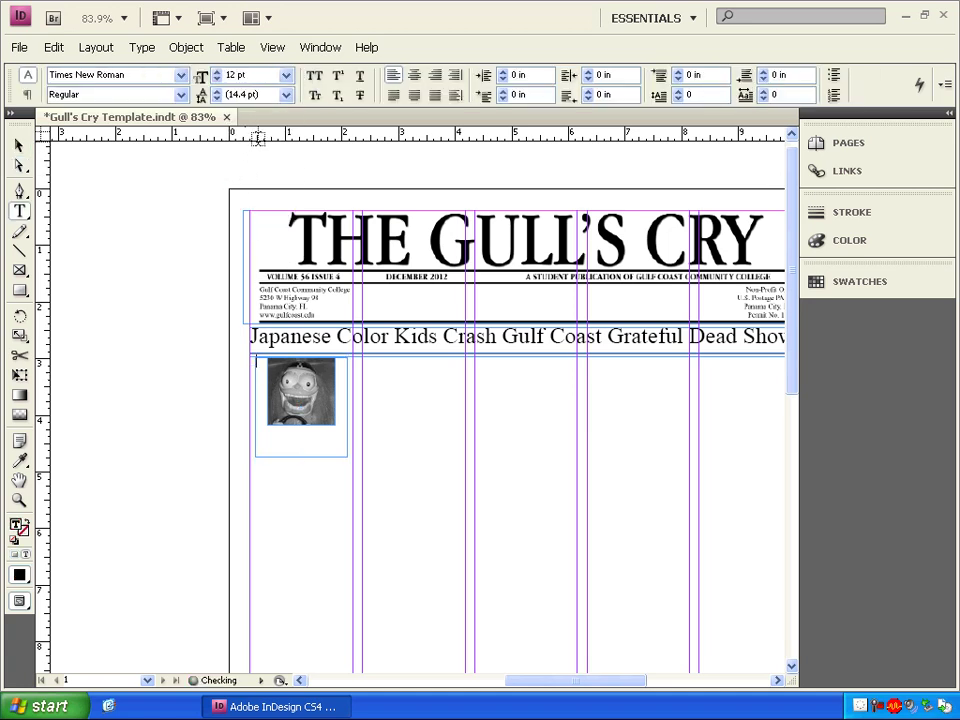
left_click(181, 94)
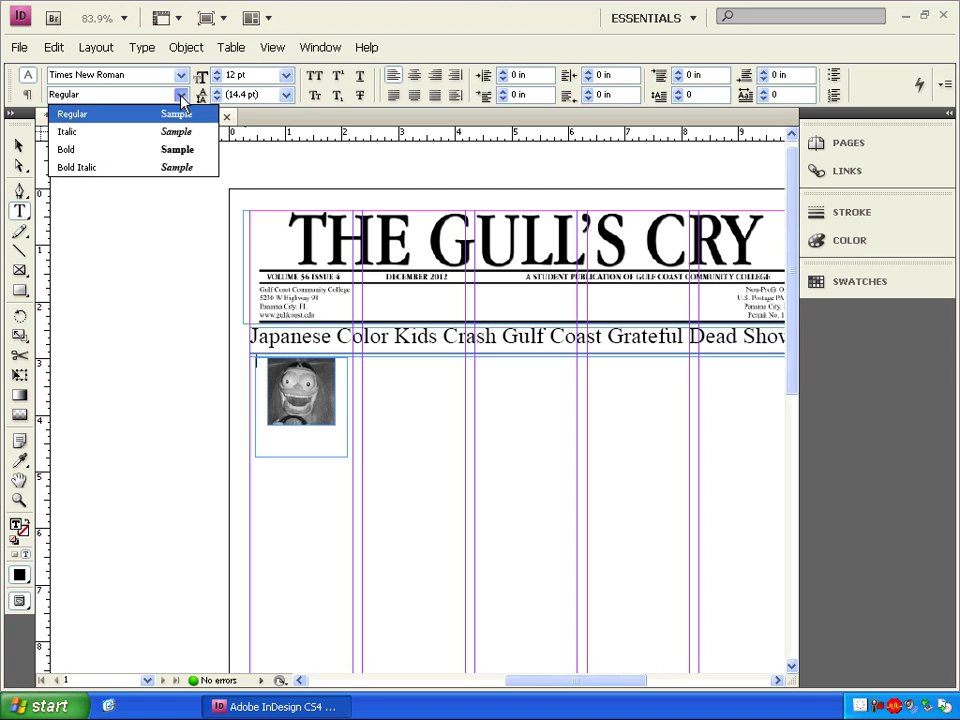
left_click(128, 151)
type("John Doe")
- Centre the byline and switch to Italic for the 'Staff Writer' line
left_click(414, 75)
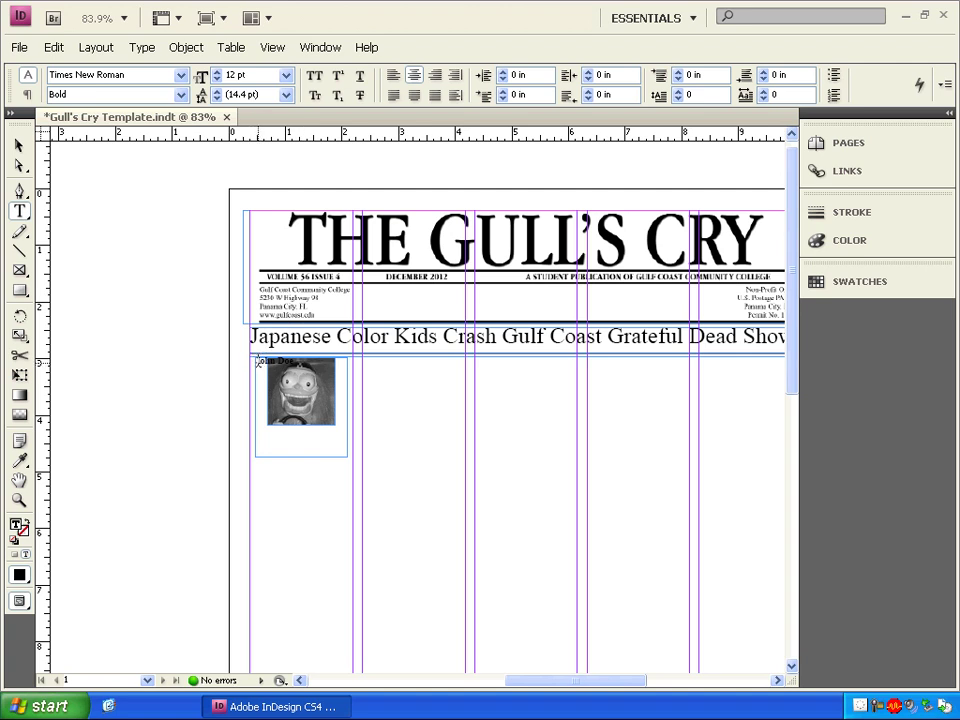
left_click(414, 75)
left_click(182, 94)
left_click(124, 132)
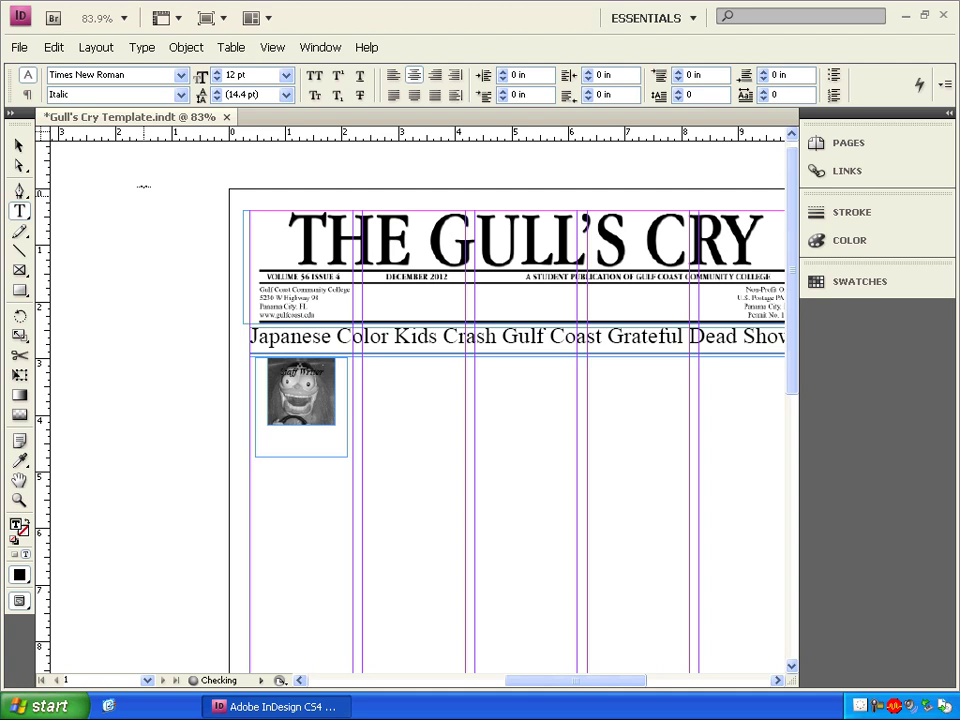
key("Escape")
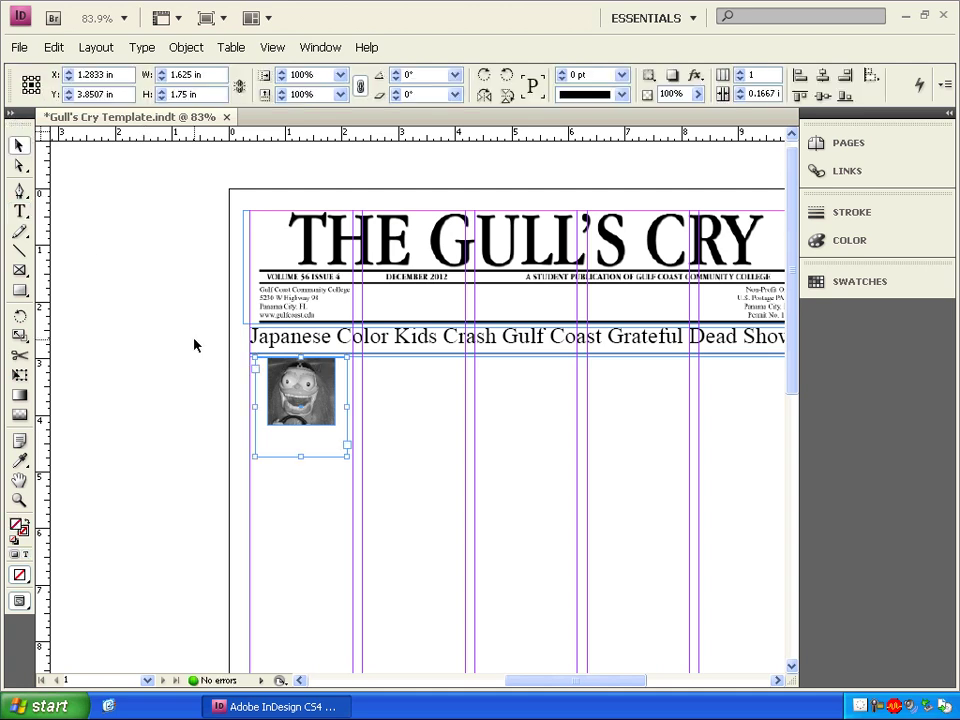
- Give the mugshot a bounding-box text wrap with 0.0625 in offsets on all sides
double_click(285, 415)
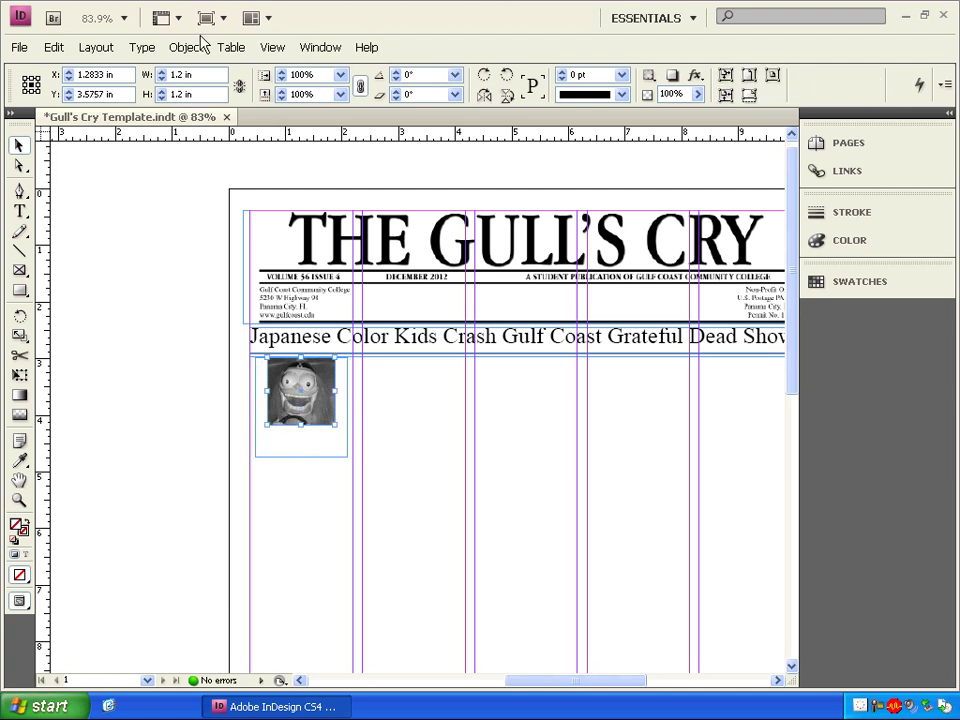
left_click(318, 48)
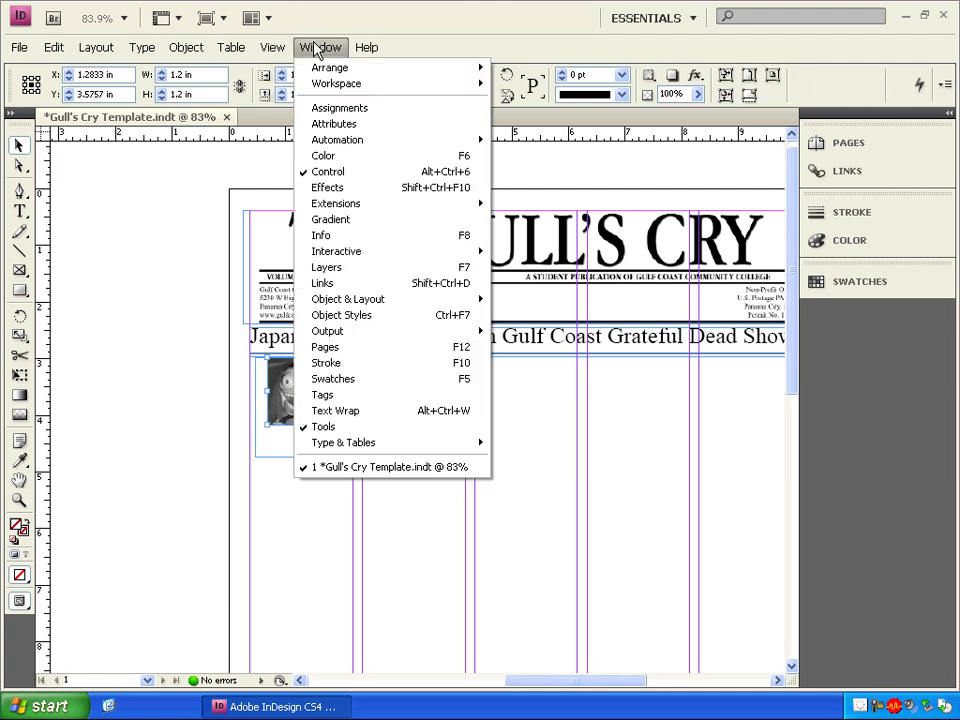
left_click(343, 411)
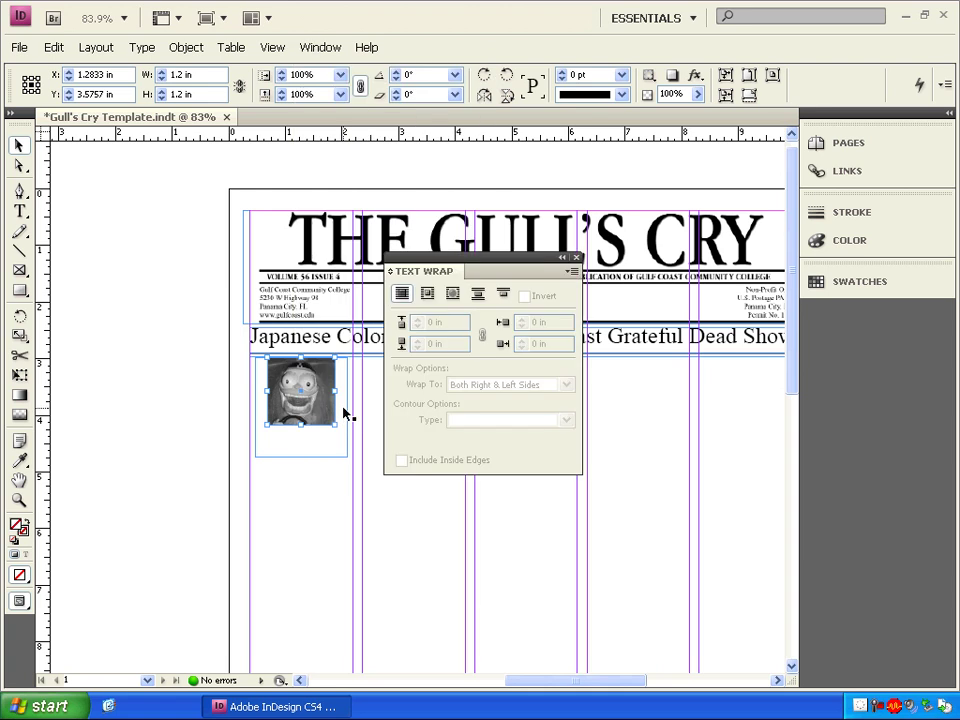
left_click(426, 294)
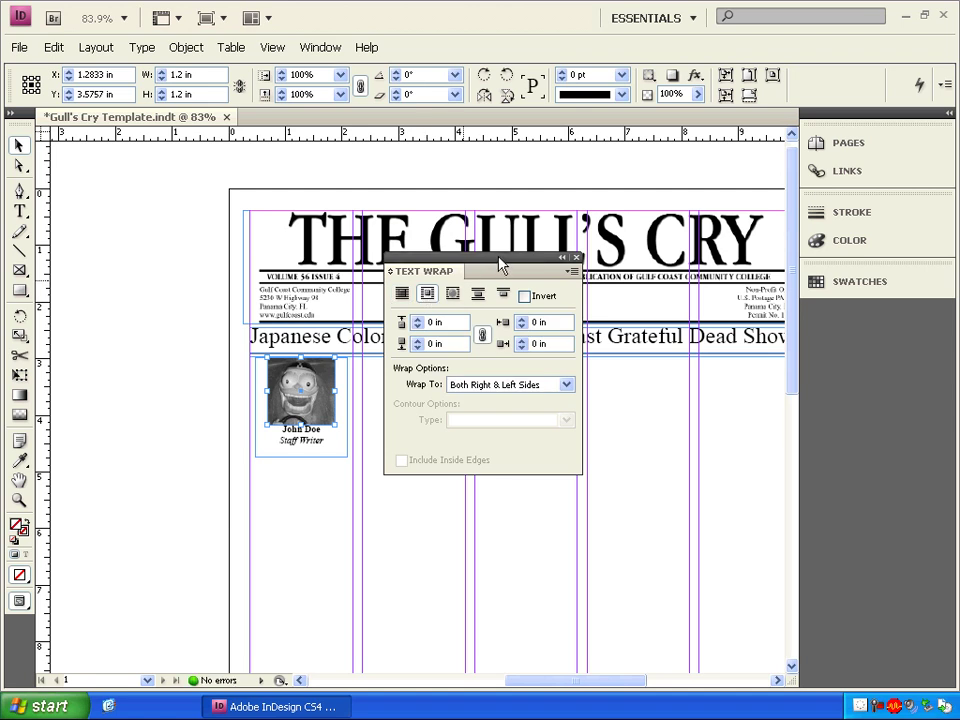
left_click_drag(504, 266, 869, 484)
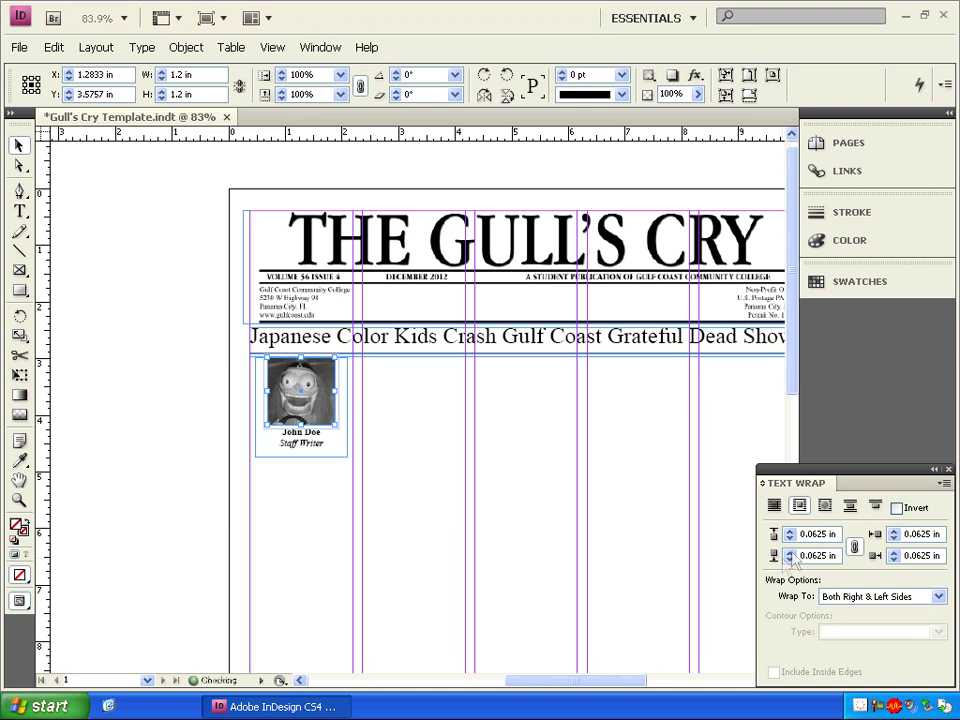
left_click(185, 366)
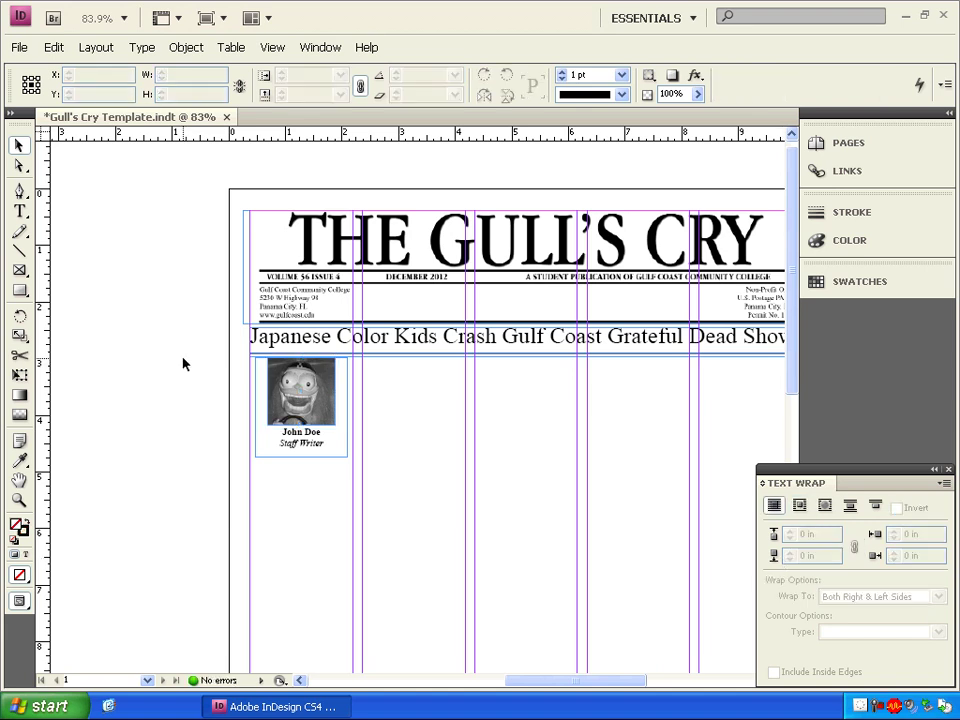
- Draw a 1.625 in rule along the author box's bottom edge with a 2 pt stroke
scroll(185, 366, "down", 2)
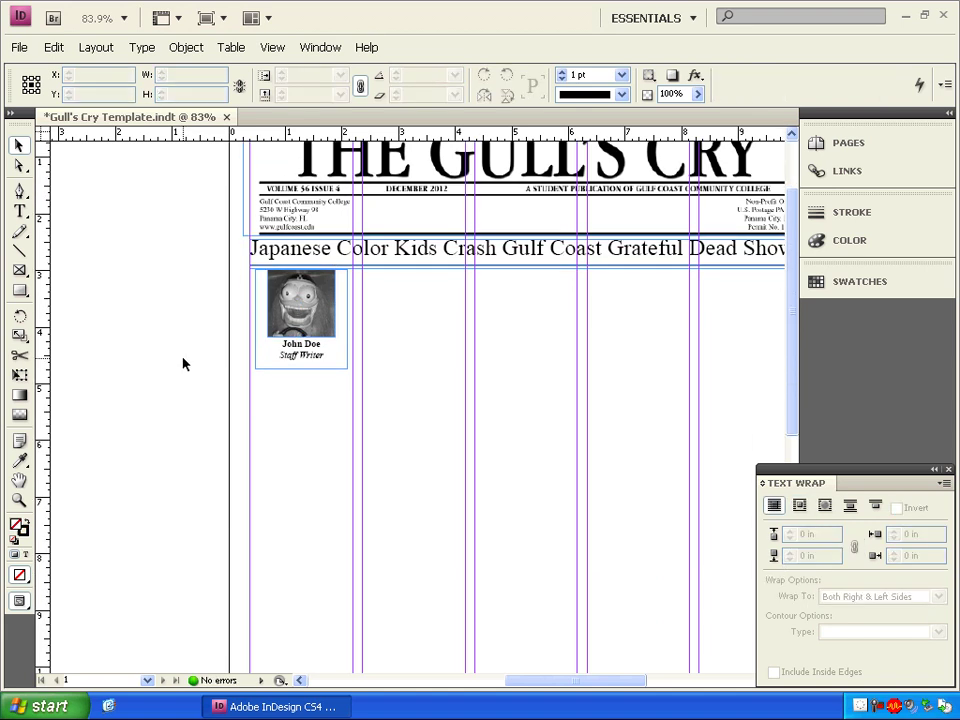
scroll(182, 362, "down", 1)
scroll(182, 362, "up", 1)
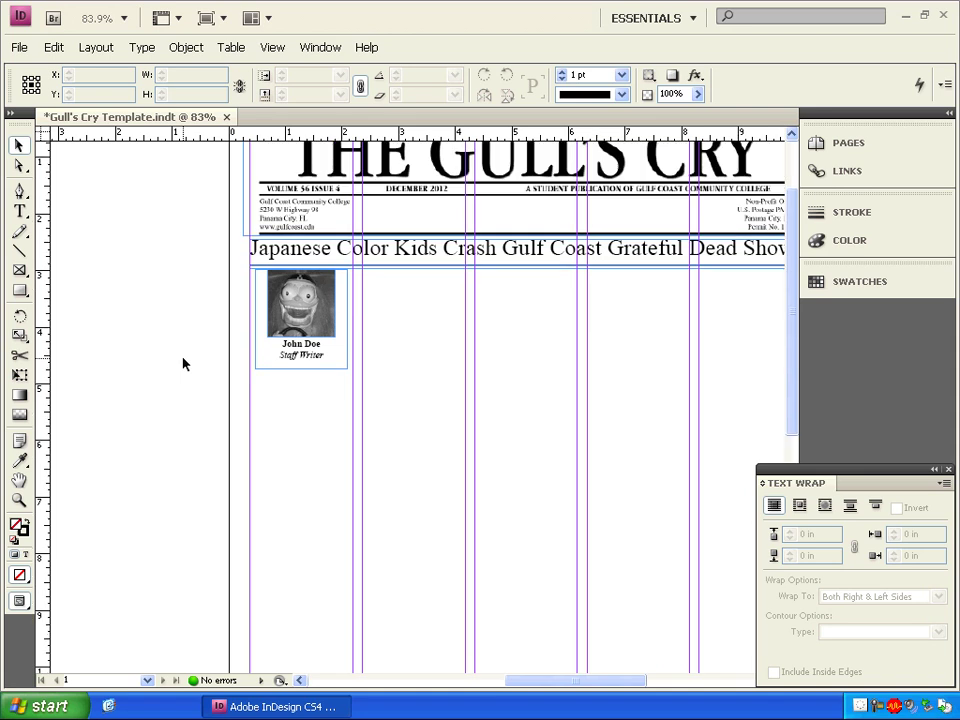
left_click(20, 250)
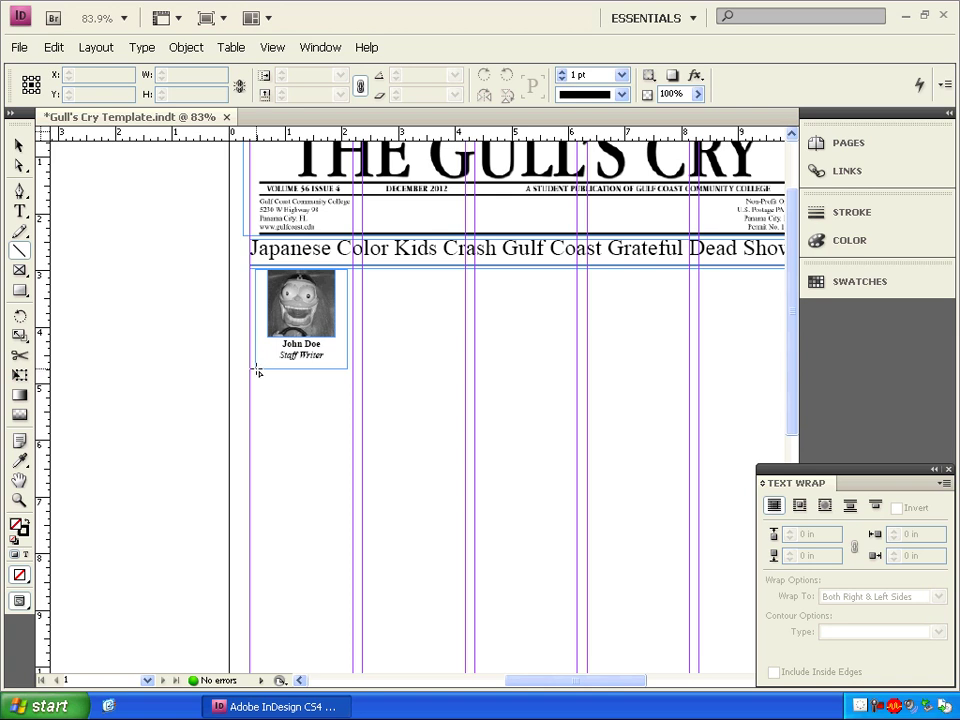
mouse_move(257, 372)
left_mouse_down()
mouse_move(364, 382)
mouse_move(349, 383)
left_mouse_up()
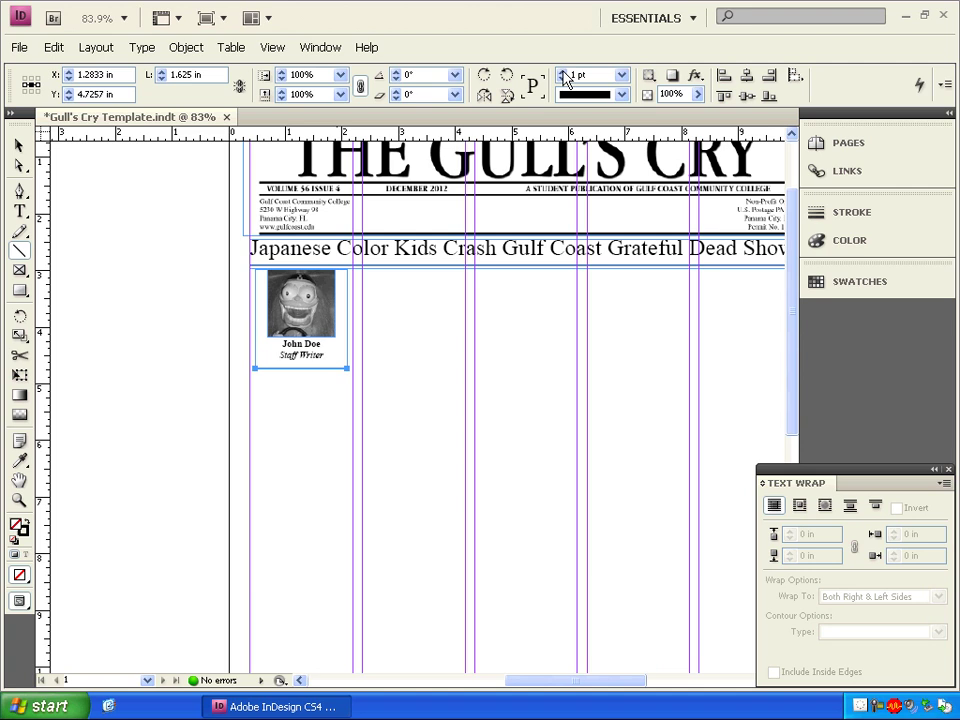
left_click(564, 76)
- Place the Grateful Dead concert .doc article into the large empty frame
left_click(373, 306)
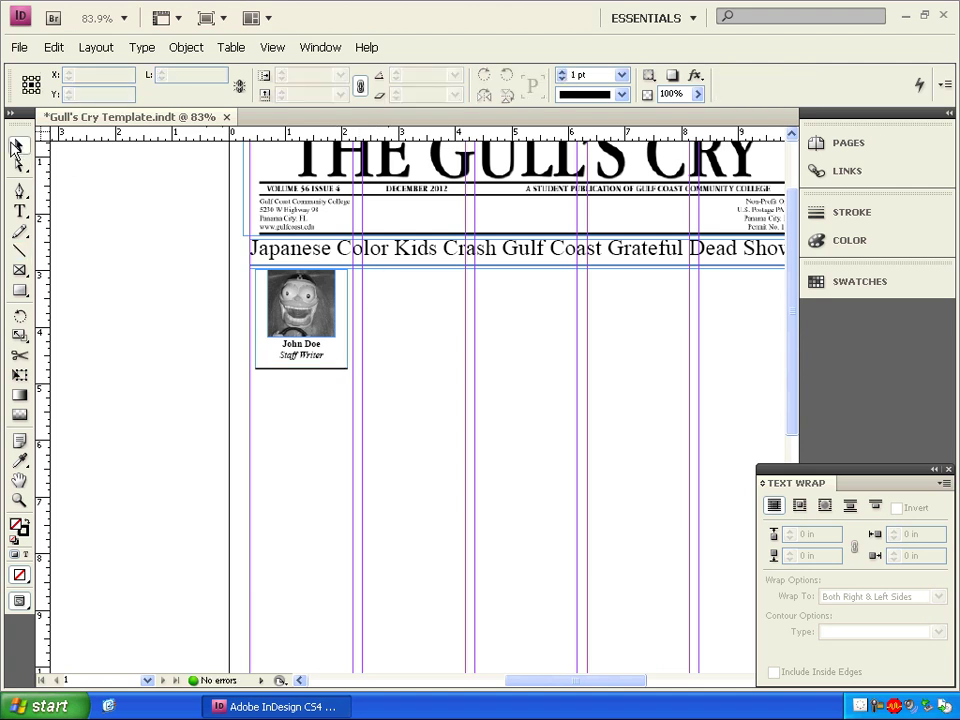
left_click(15, 148)
scroll(196, 354, "down", 1)
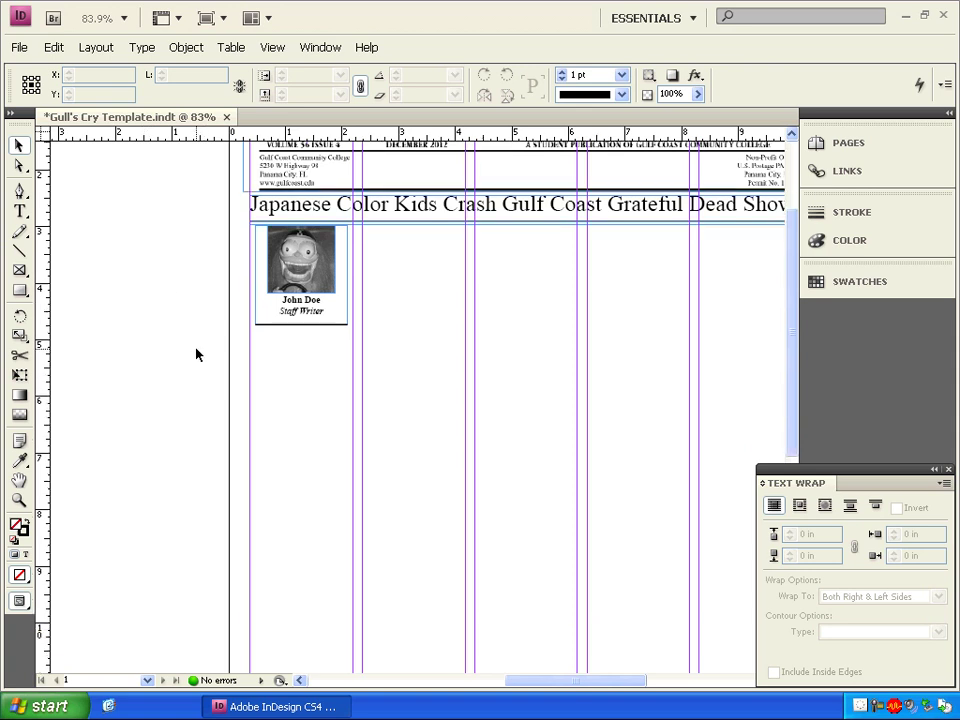
scroll(196, 354, "up", 1)
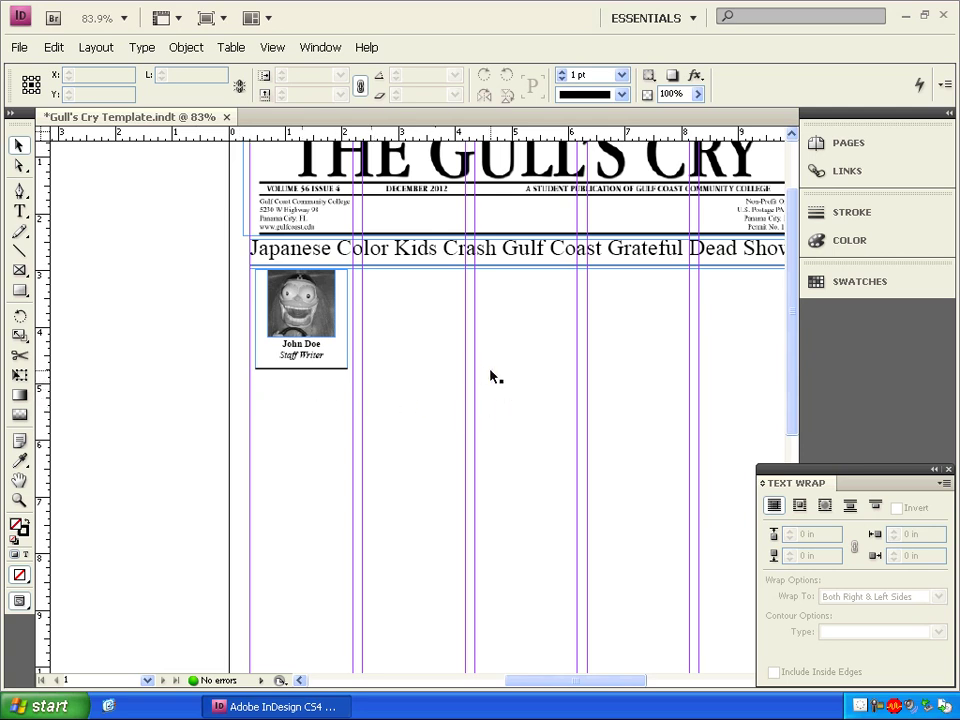
left_click(452, 427)
scroll(452, 427, "down", 1)
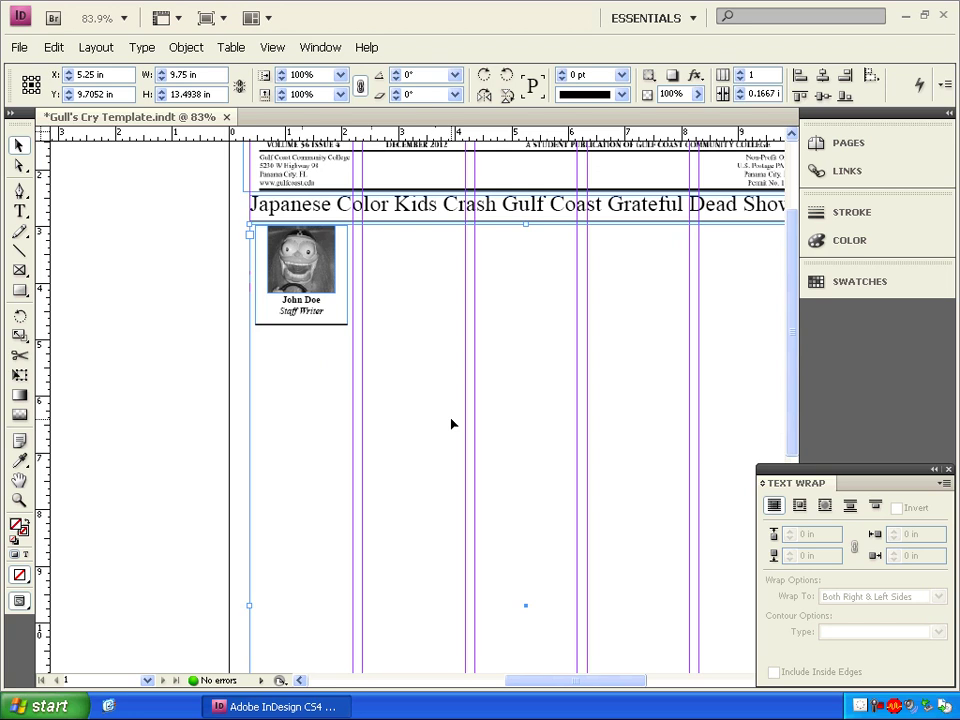
left_click(19, 47)
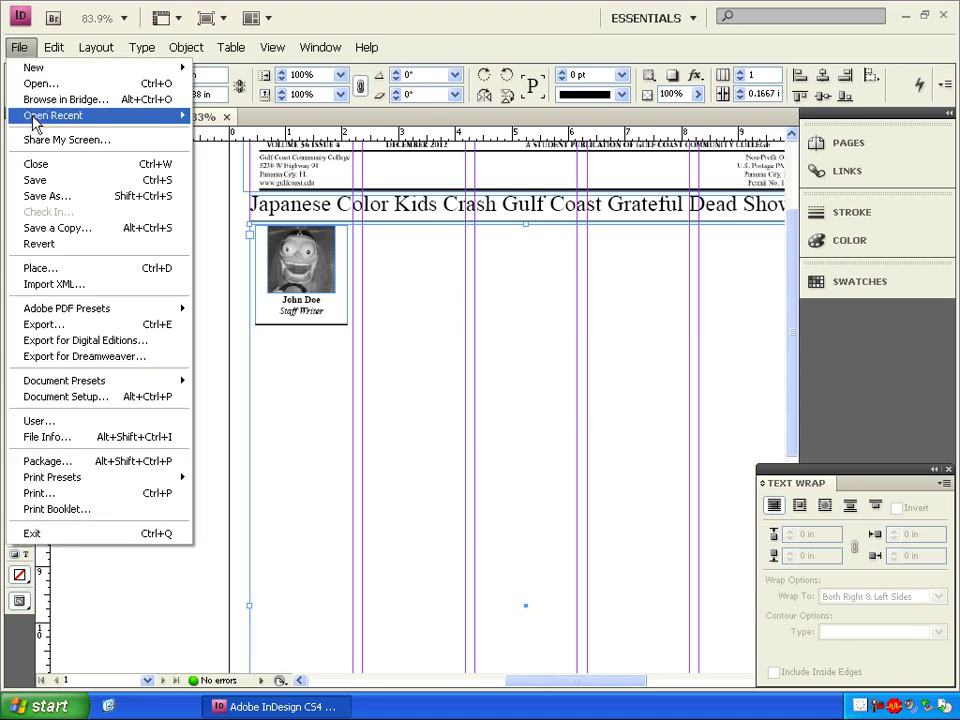
left_click(86, 268)
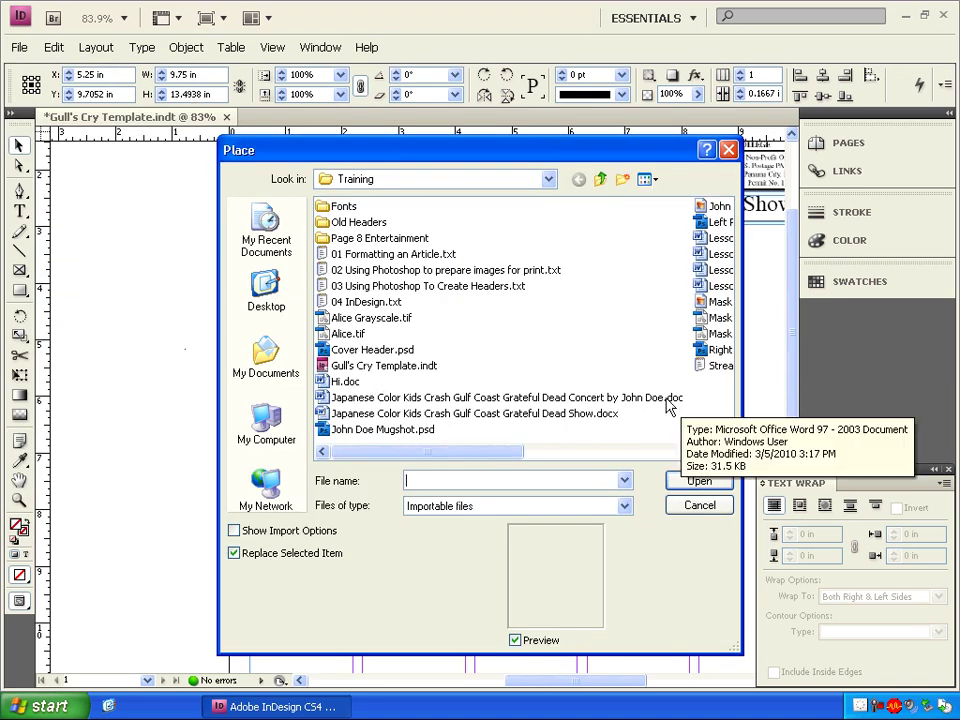
double_click(630, 399)
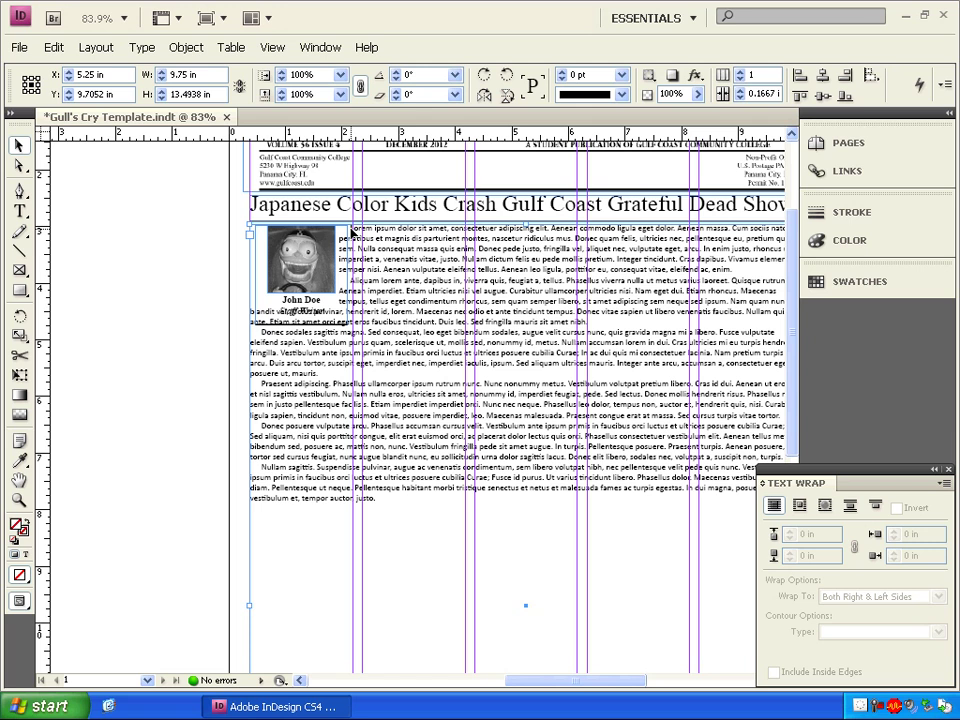
- Select all the article text and highlight its font name for replacement
double_click(351, 232)
key("ctrl+a")
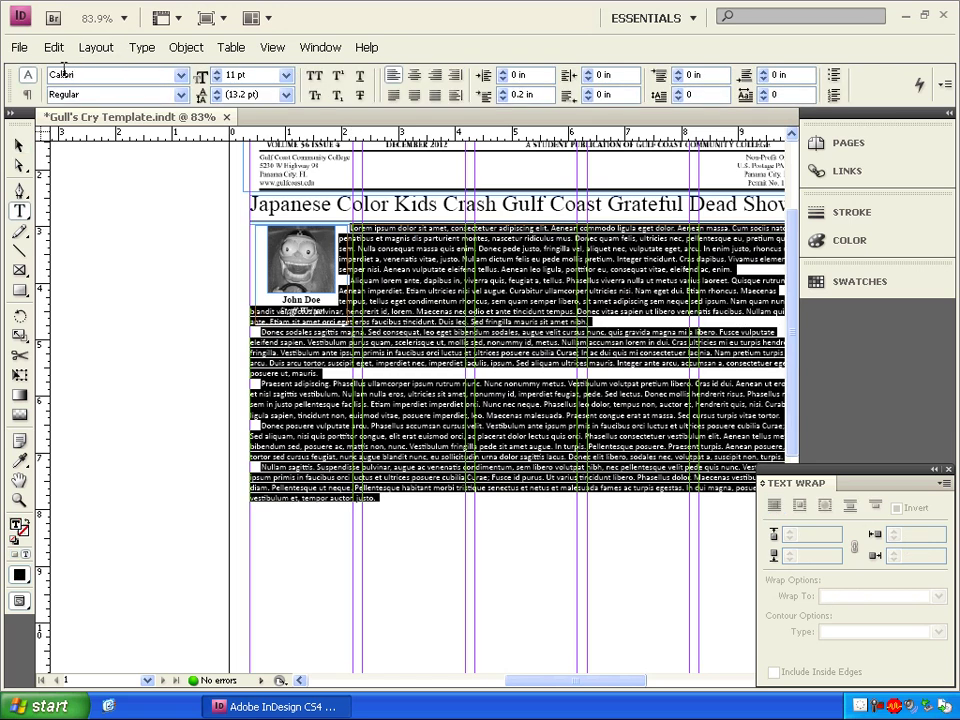
double_click(72, 74)
- Set the article in Times New Roman and give the mugshot byline frame a bounding-box text wrap
type("Times New Roman")
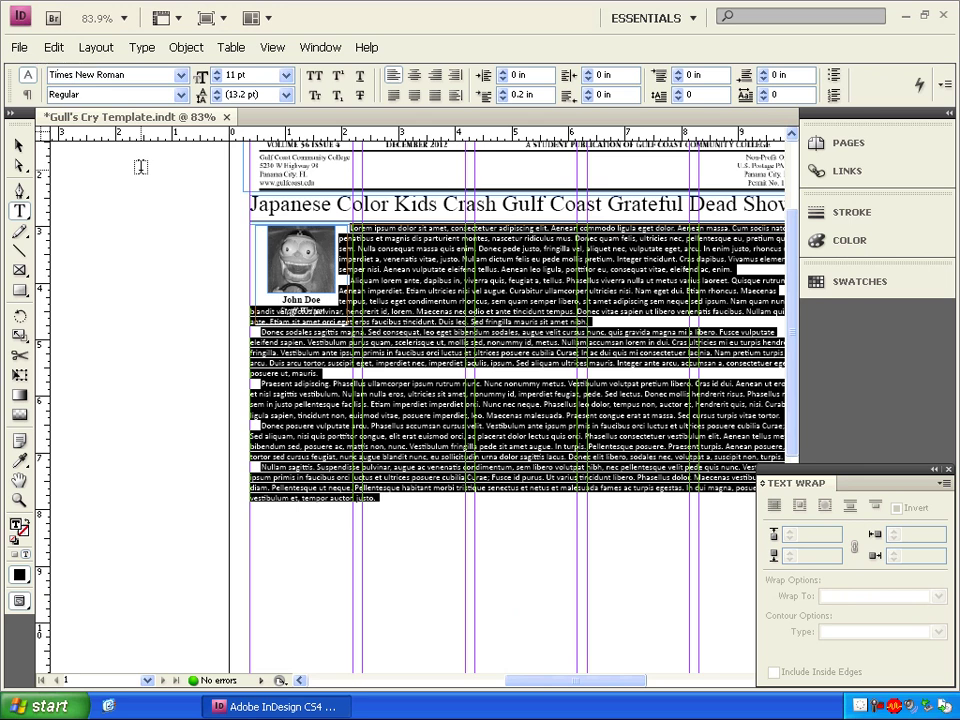
key("Return")
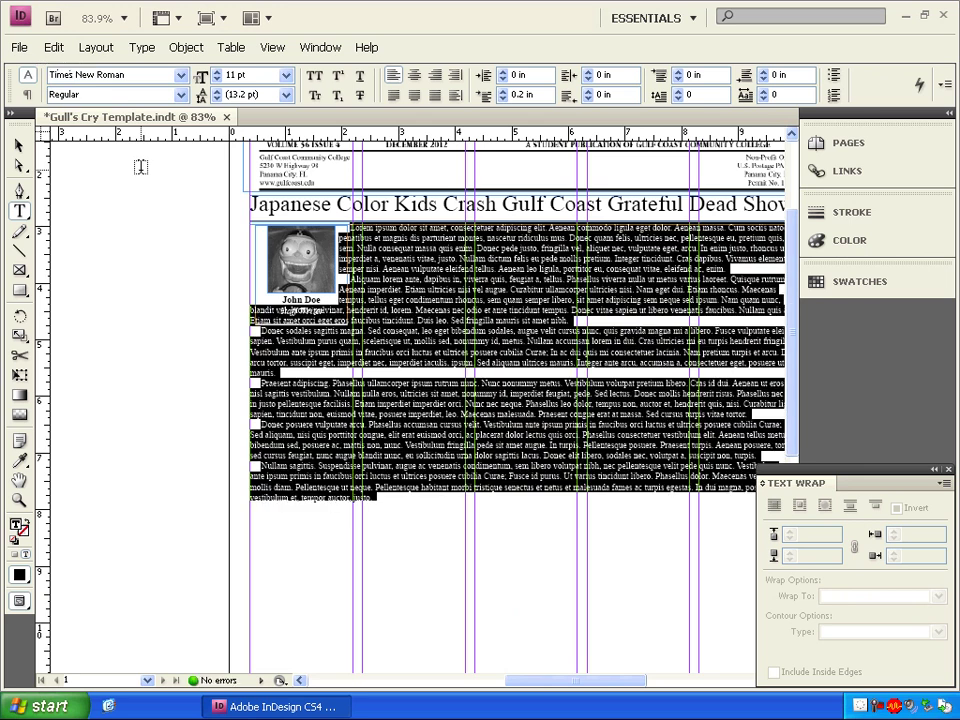
left_click(20, 143)
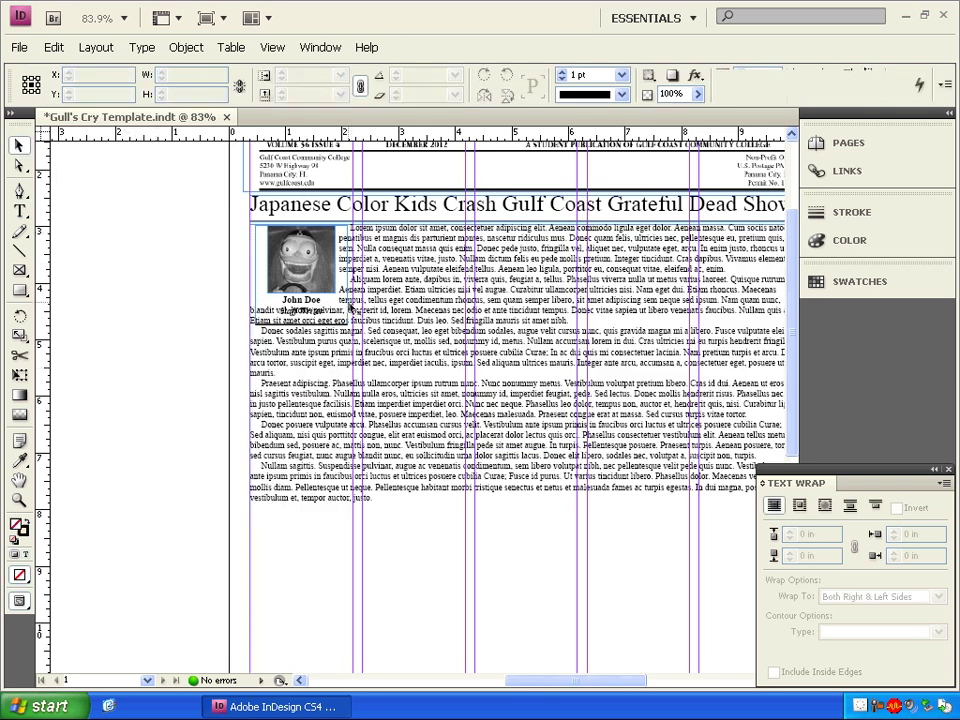
left_click(318, 300)
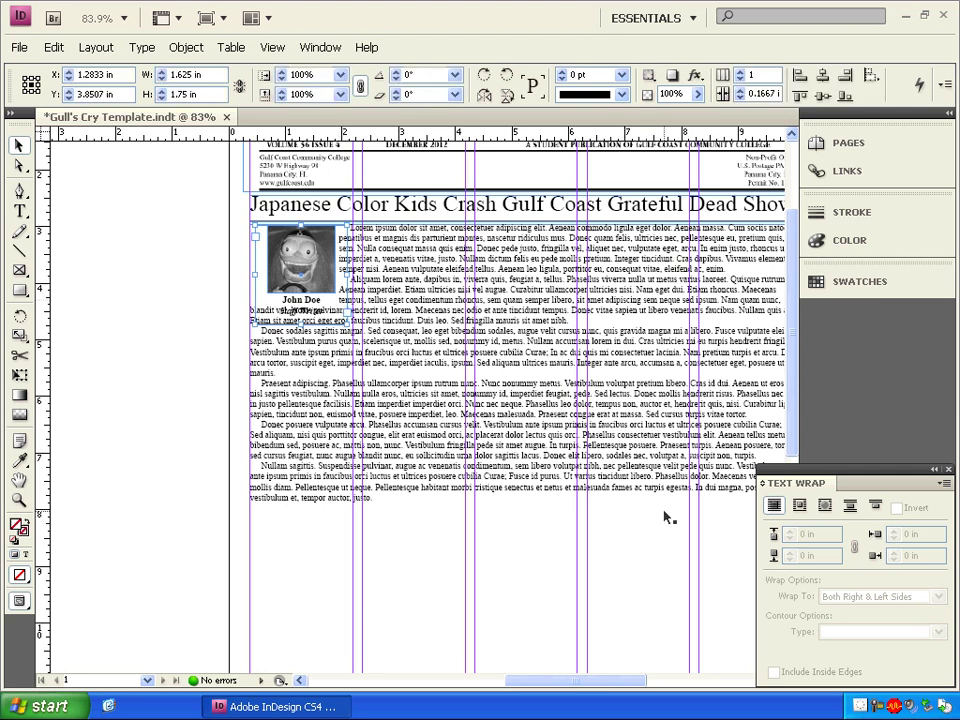
left_click(800, 508)
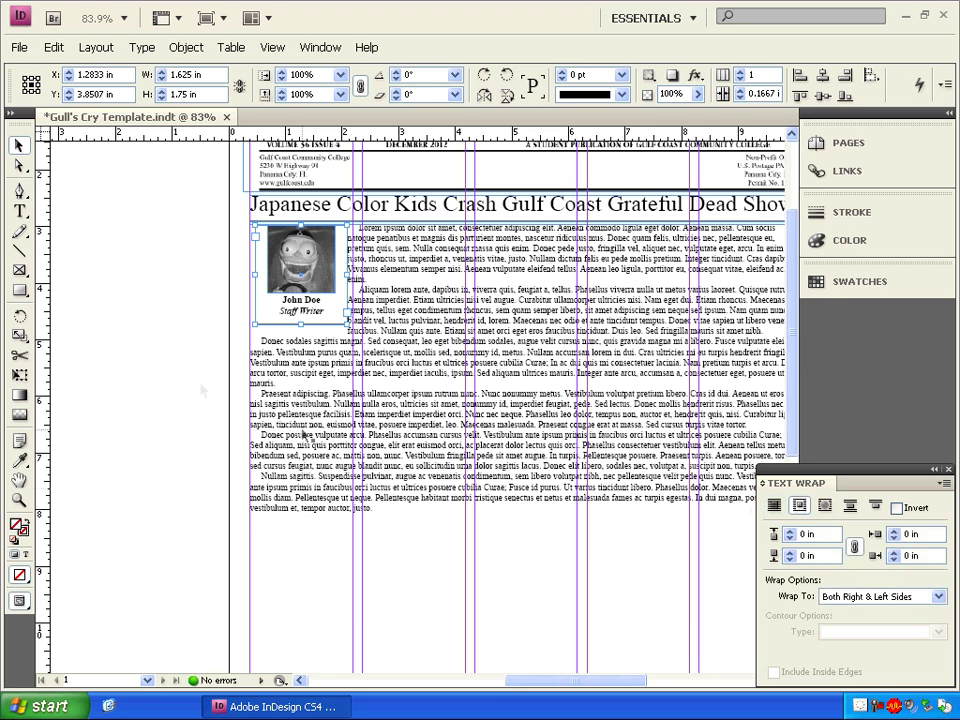
- Set the article's body text frame to 5 columns in Text Frame Options
left_click(111, 298)
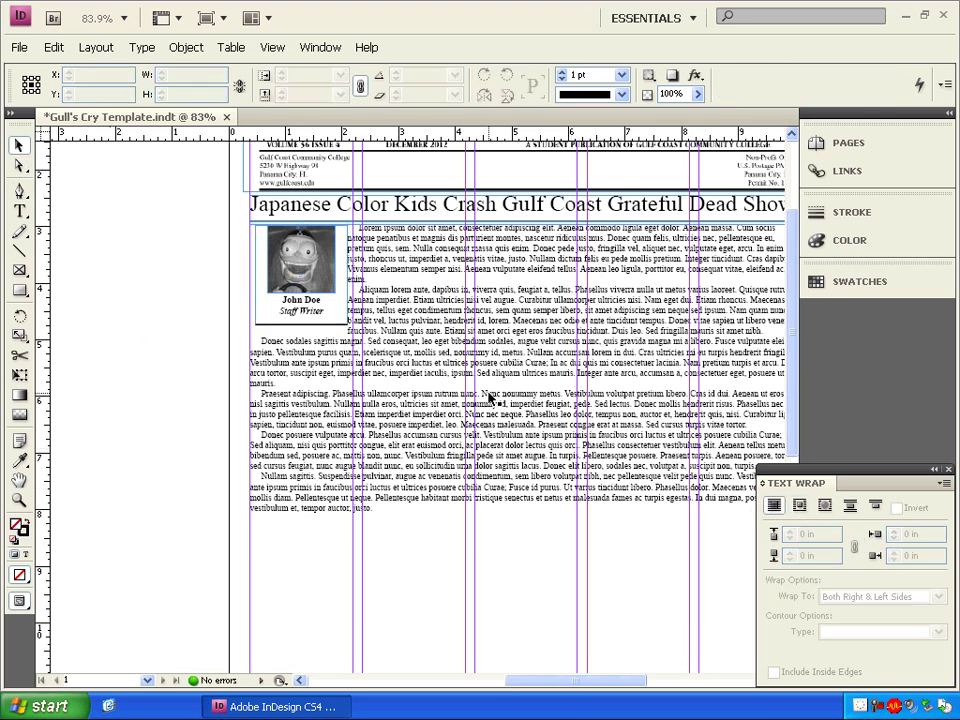
left_click(524, 598)
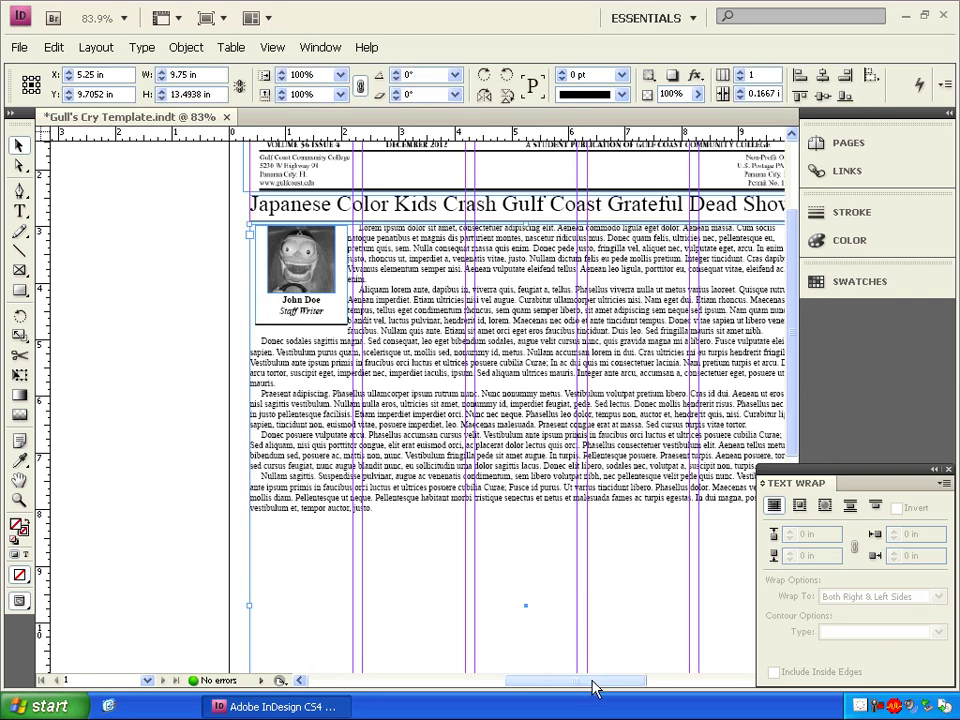
left_click_drag(591, 682, 611, 681)
right_click(384, 288)
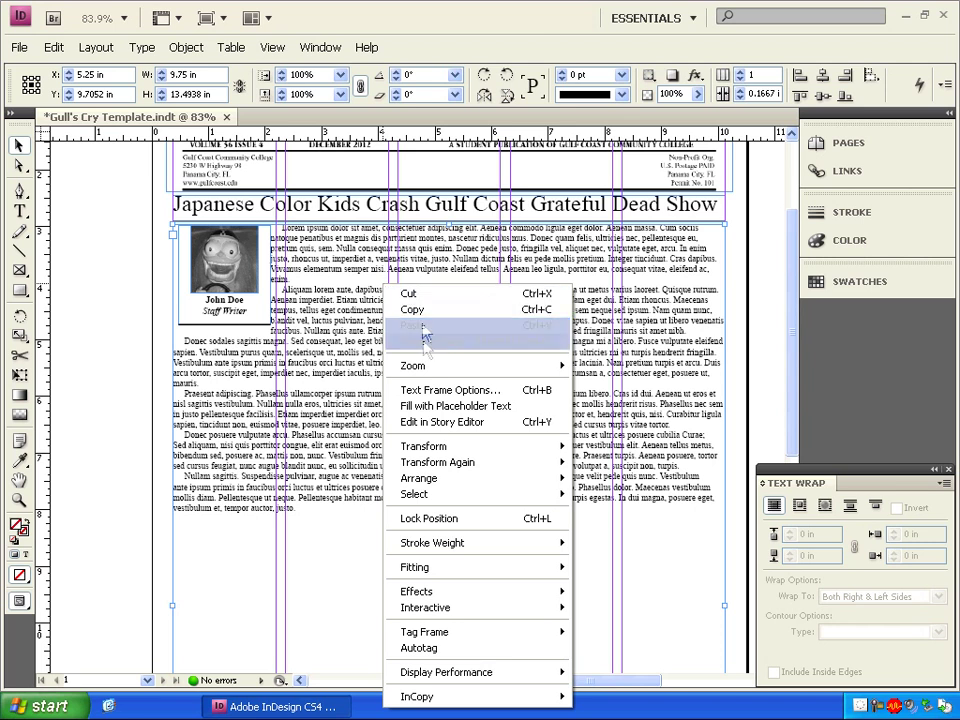
left_click(428, 391)
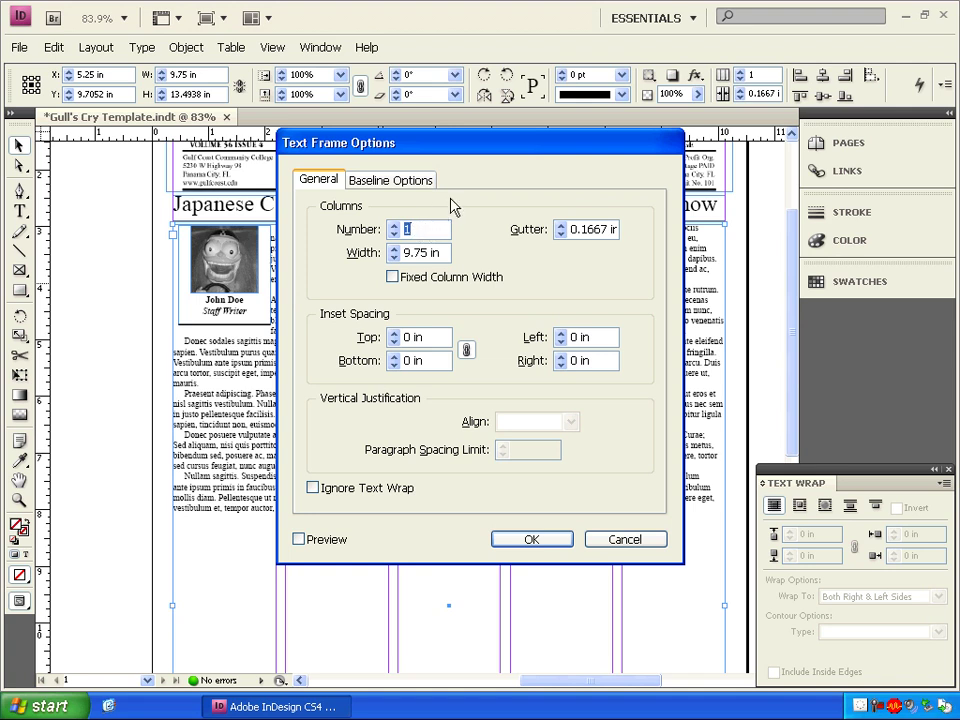
type("5")
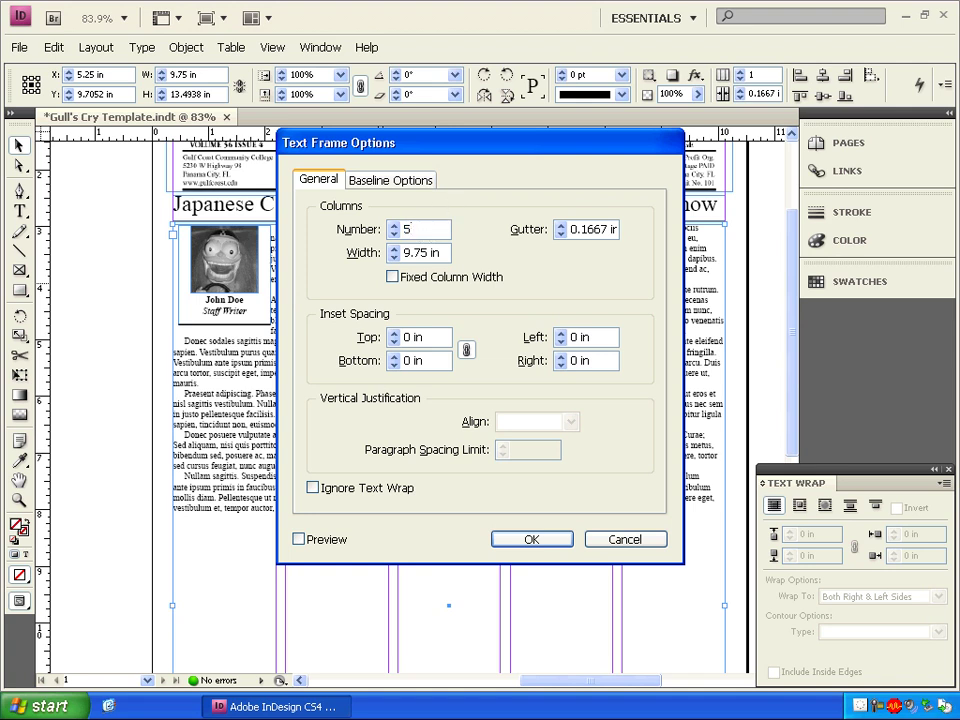
left_click(548, 541)
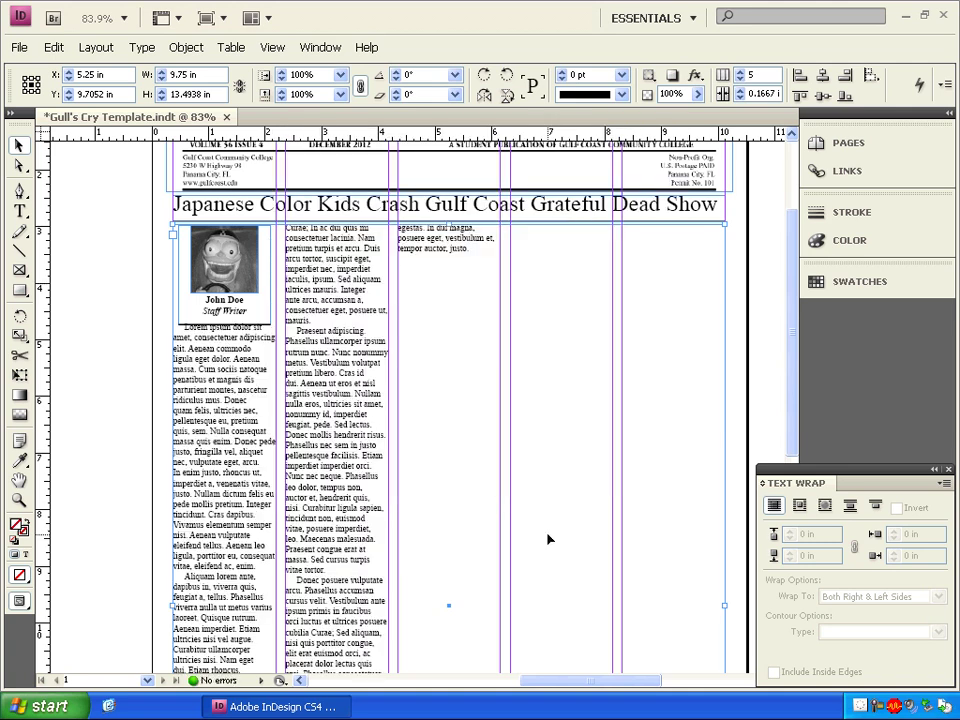
- Give the author box photo frame a bounding-box text wrap with a 0.0625 in offset
left_click(140, 357)
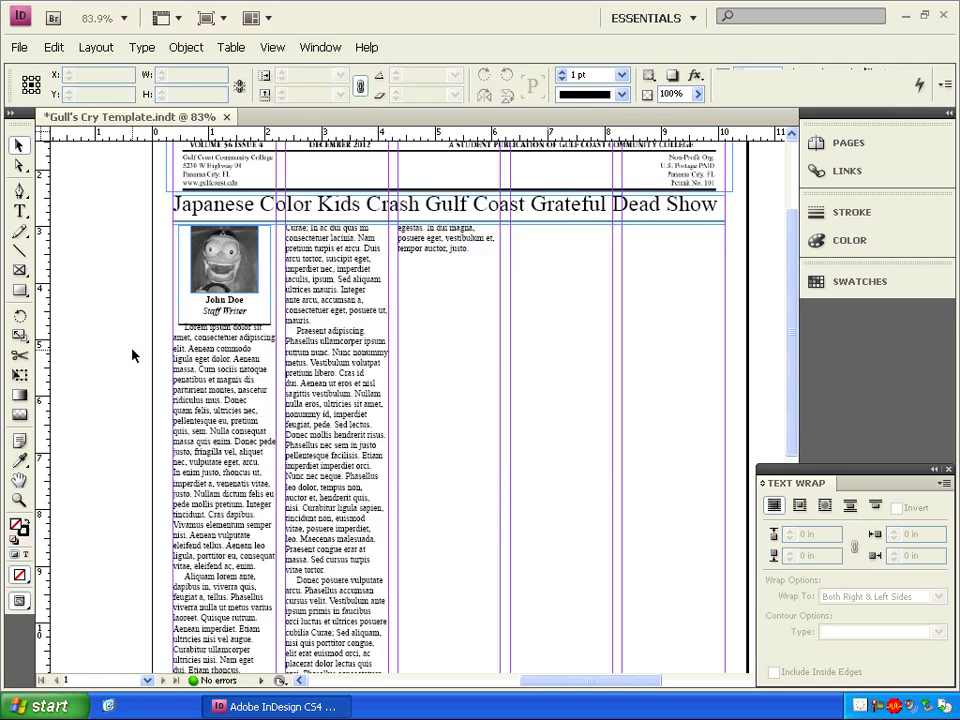
left_click(186, 328)
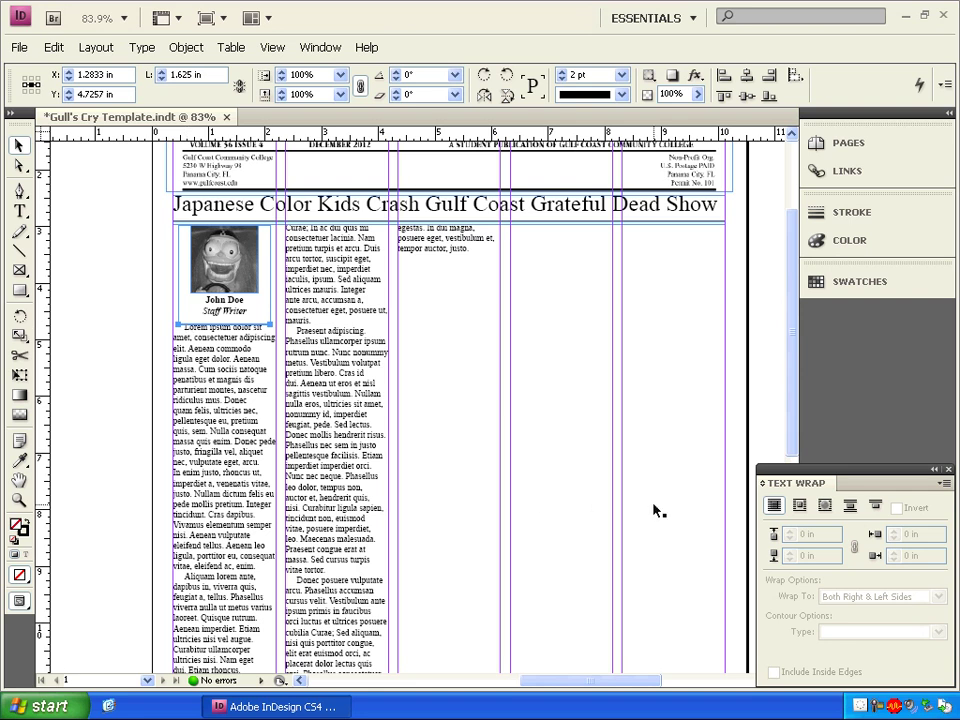
left_click(799, 505)
left_click(790, 552)
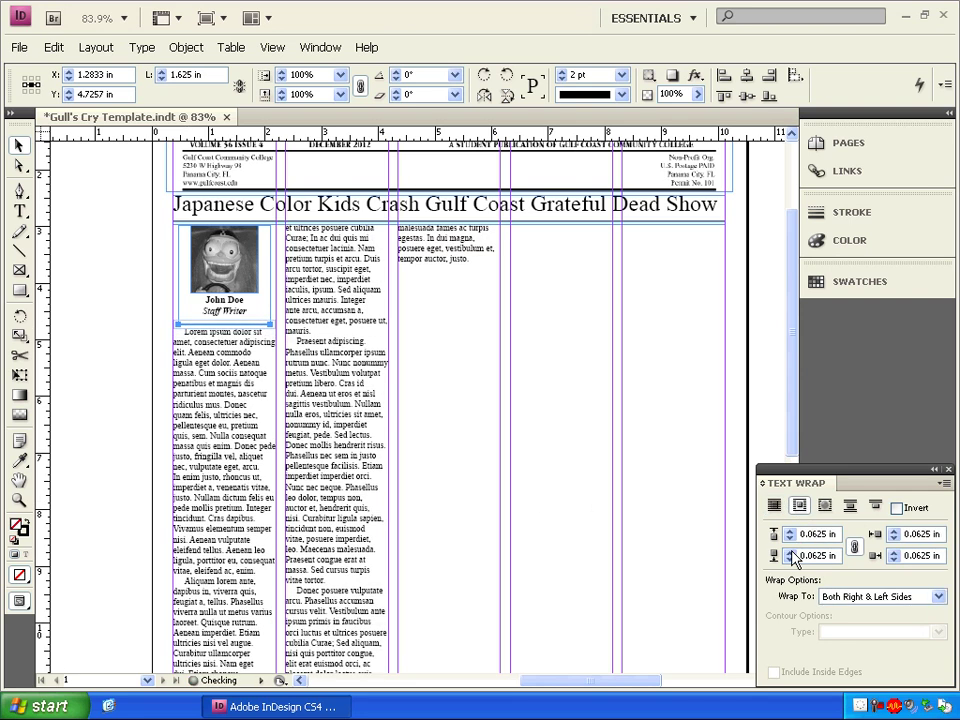
left_click(111, 405)
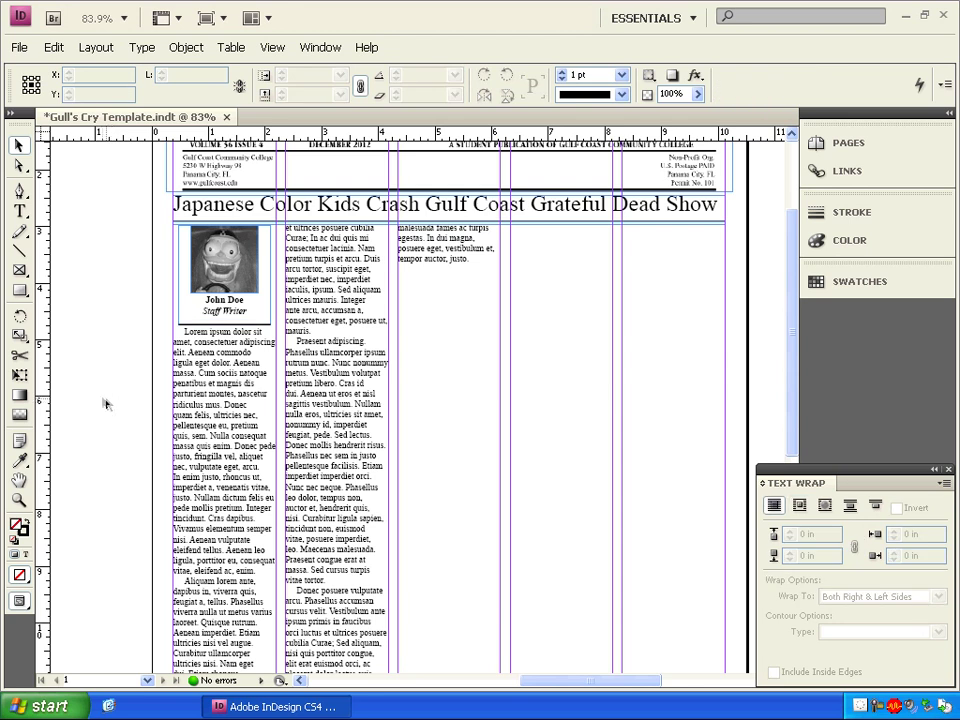
- Raise the article text frame's bottom edge so the frame is 12.0417 in tall
scroll(120, 395, "down", 5)
scroll(127, 383, "up", 3)
scroll(127, 382, "down", 3)
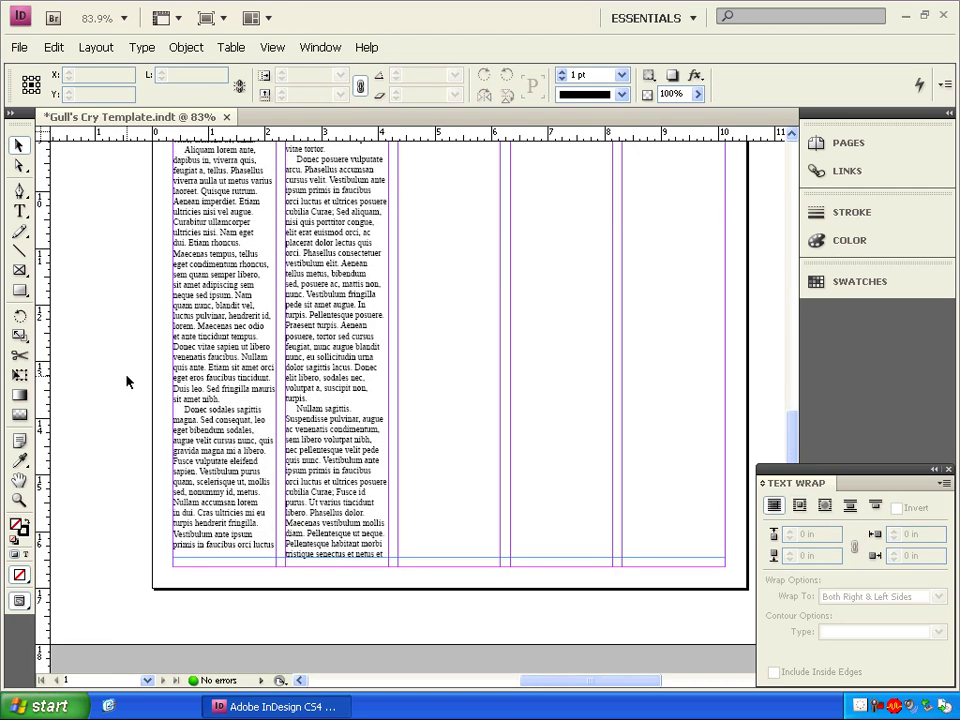
scroll(127, 382, "up", 3)
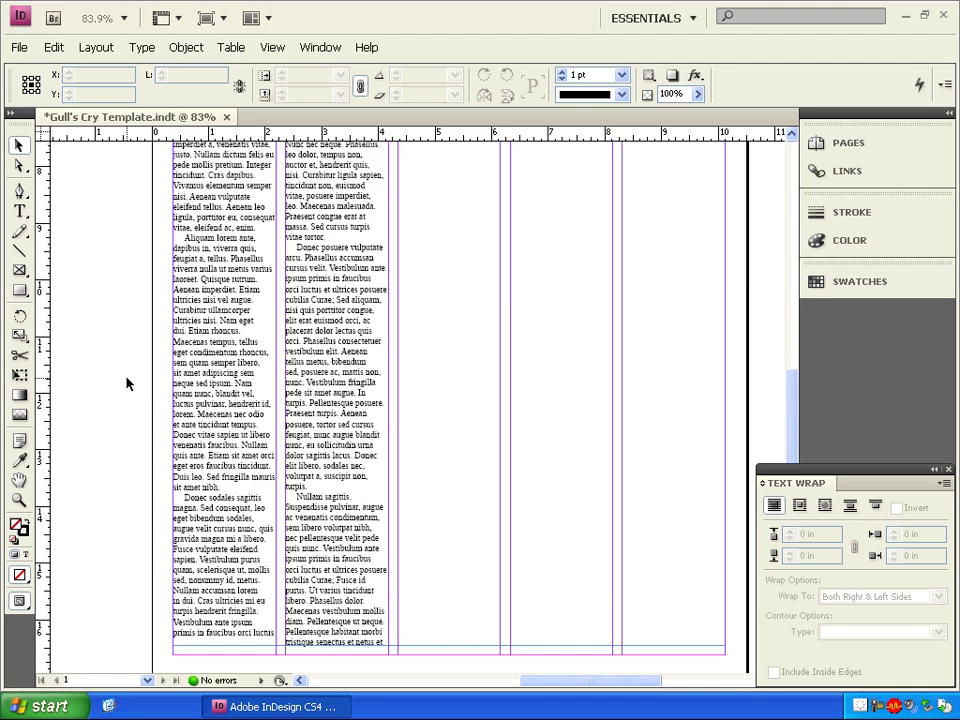
scroll(128, 382, "down", 3)
left_click(518, 503)
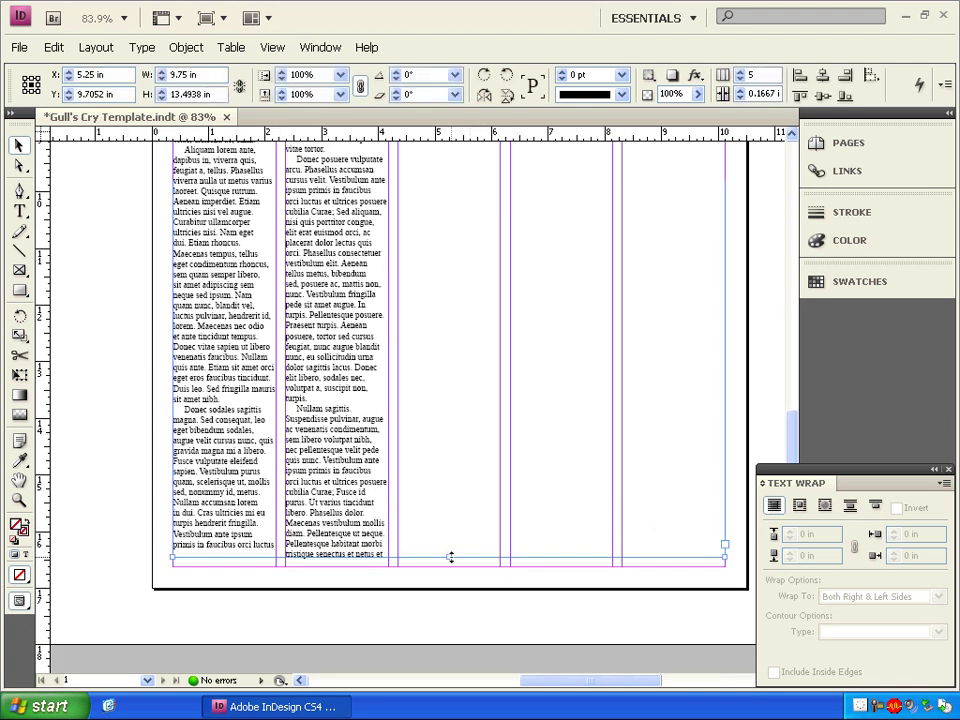
left_click_drag(448, 557, 440, 476)
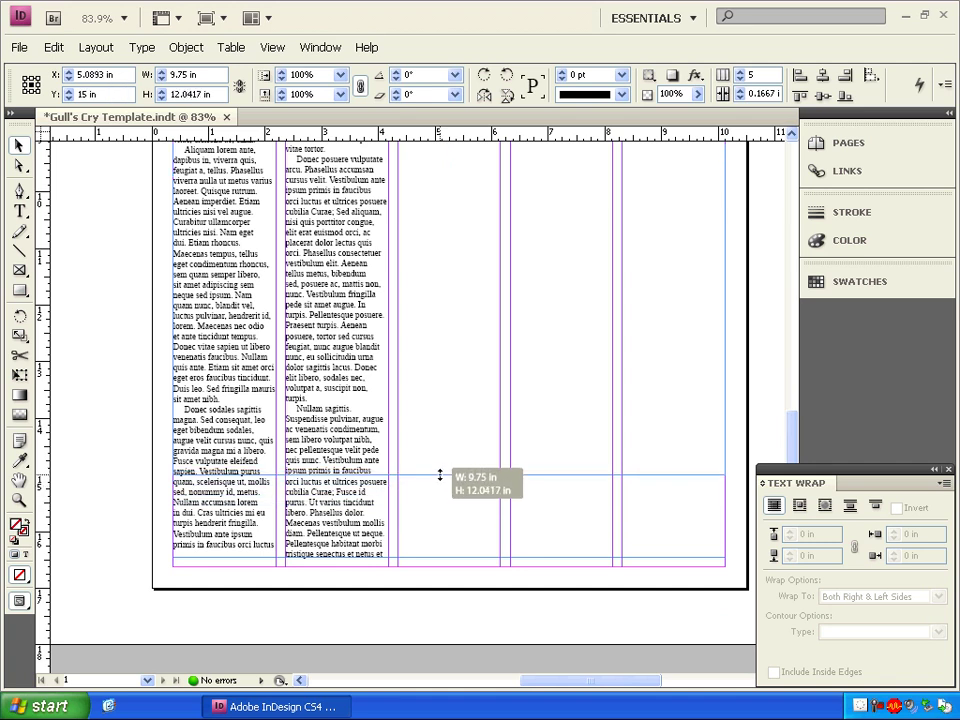
left_click_drag(440, 476, 439, 476)
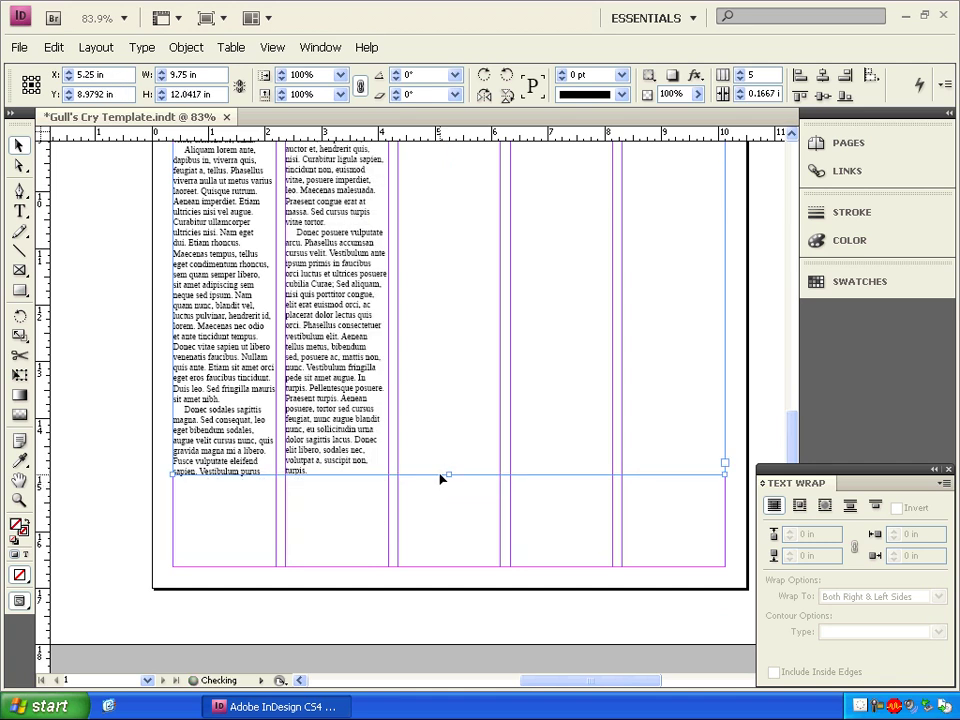
left_click(132, 440)
scroll(134, 466, "up", 3)
scroll(134, 466, "up", 10)
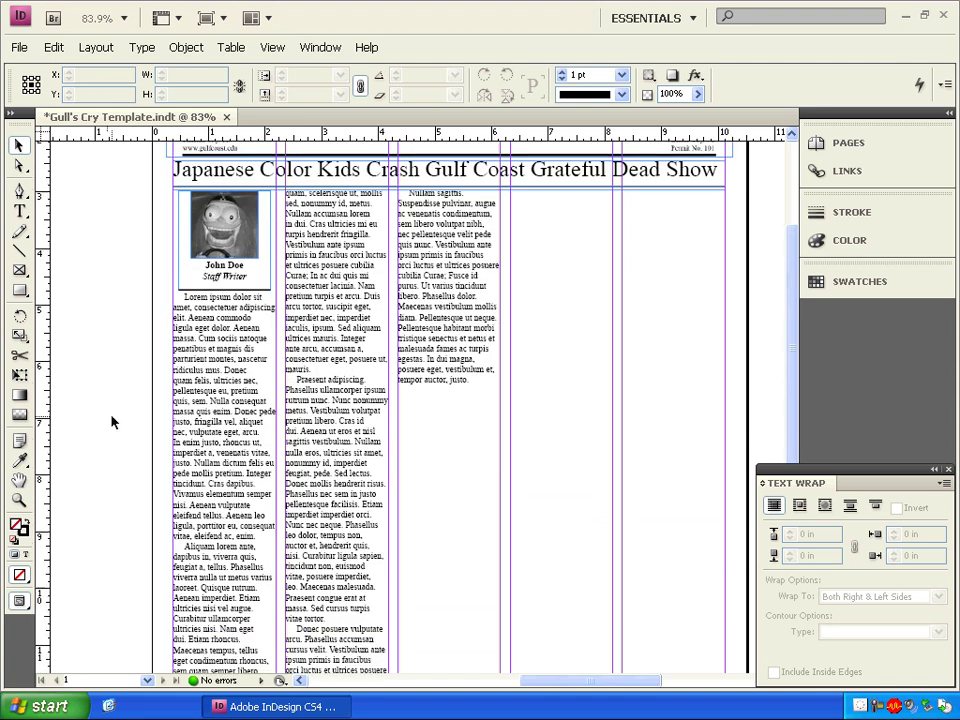
- Place Alice Grayscale.tif from the Training folder onto the front page
left_click(19, 47)
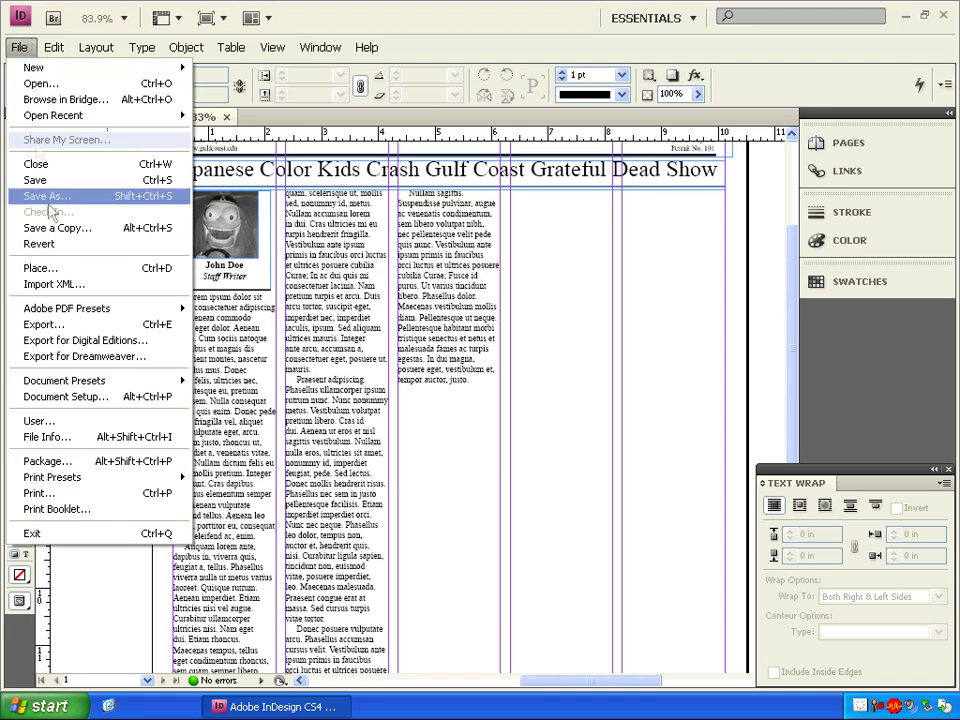
left_click(40, 267)
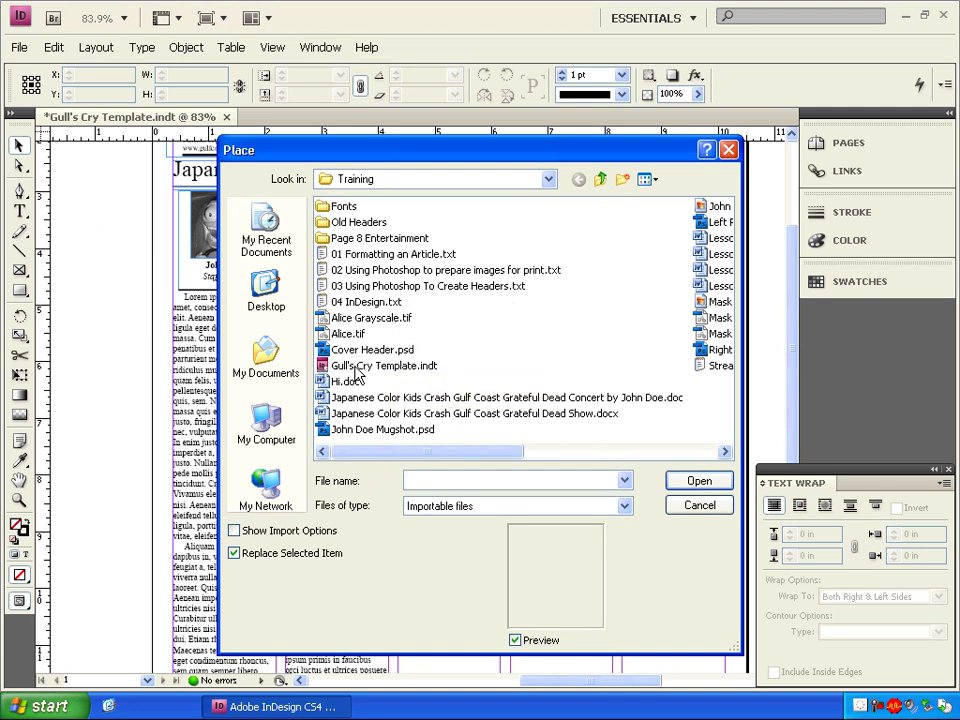
double_click(370, 318)
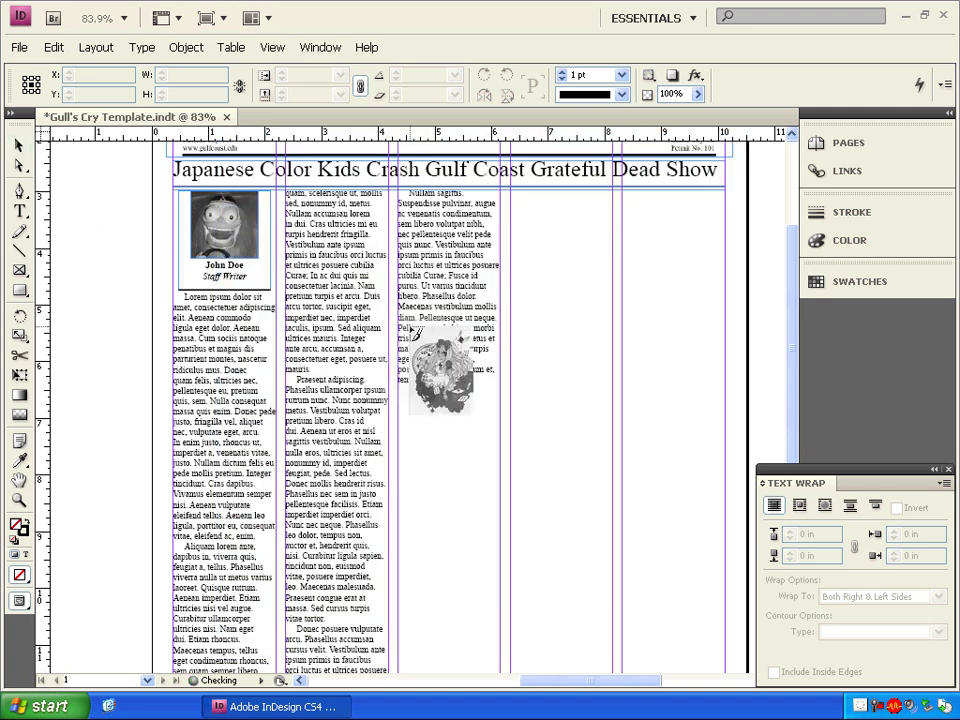
left_click(416, 294)
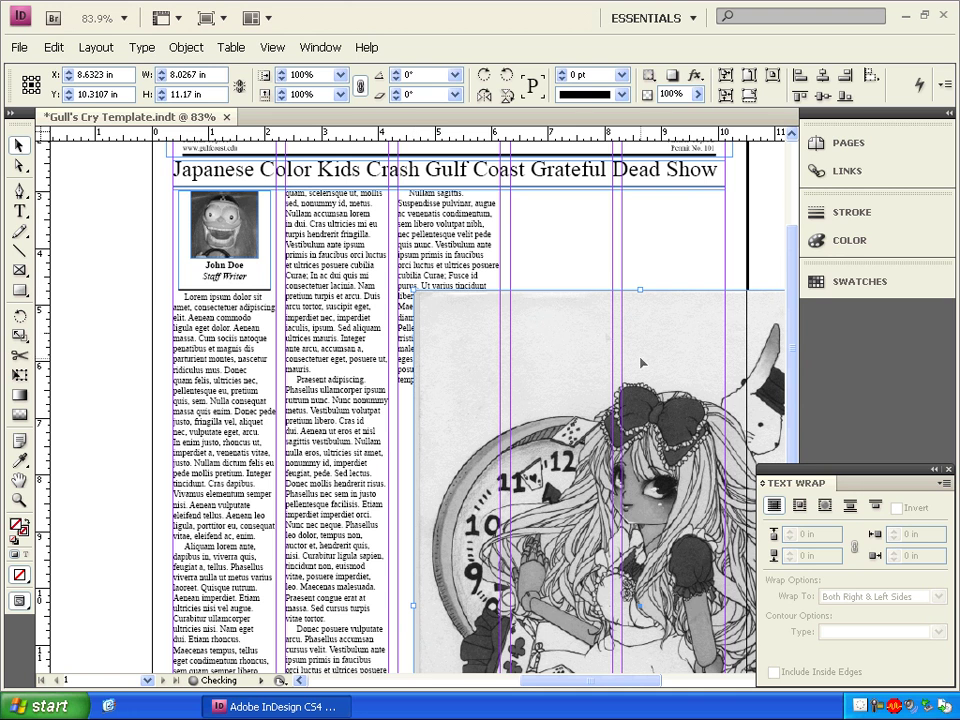
scroll(657, 374, "up", 1)
scroll(632, 364, "down", 3)
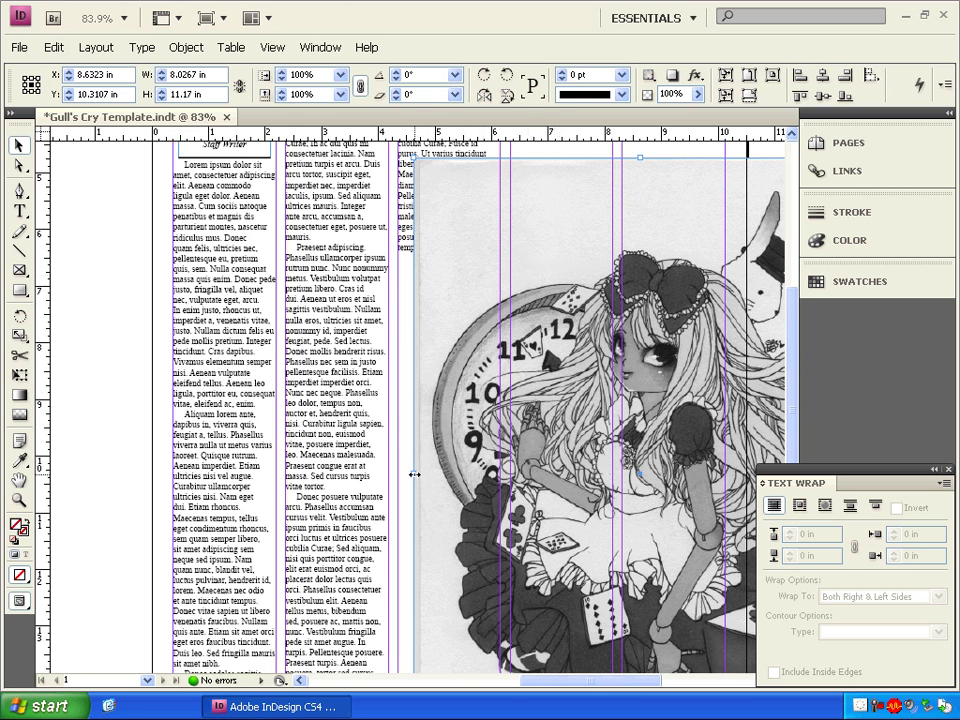
- Narrow the Alice image frame from its left side and move it up under the headline
left_click_drag(415, 474, 419, 474)
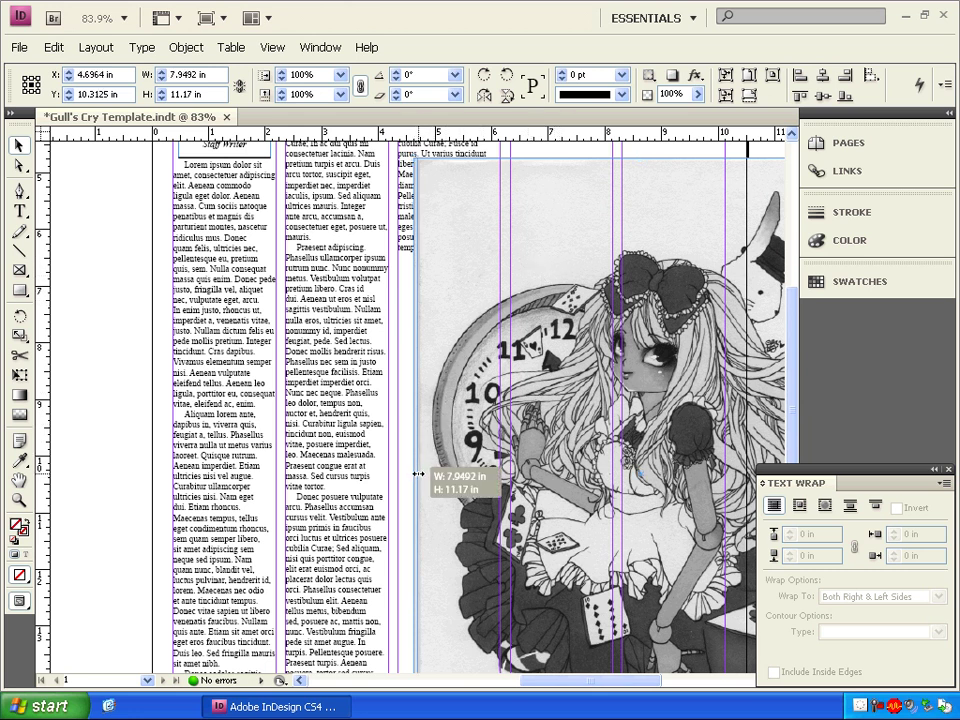
left_click_drag(418, 474, 420, 474)
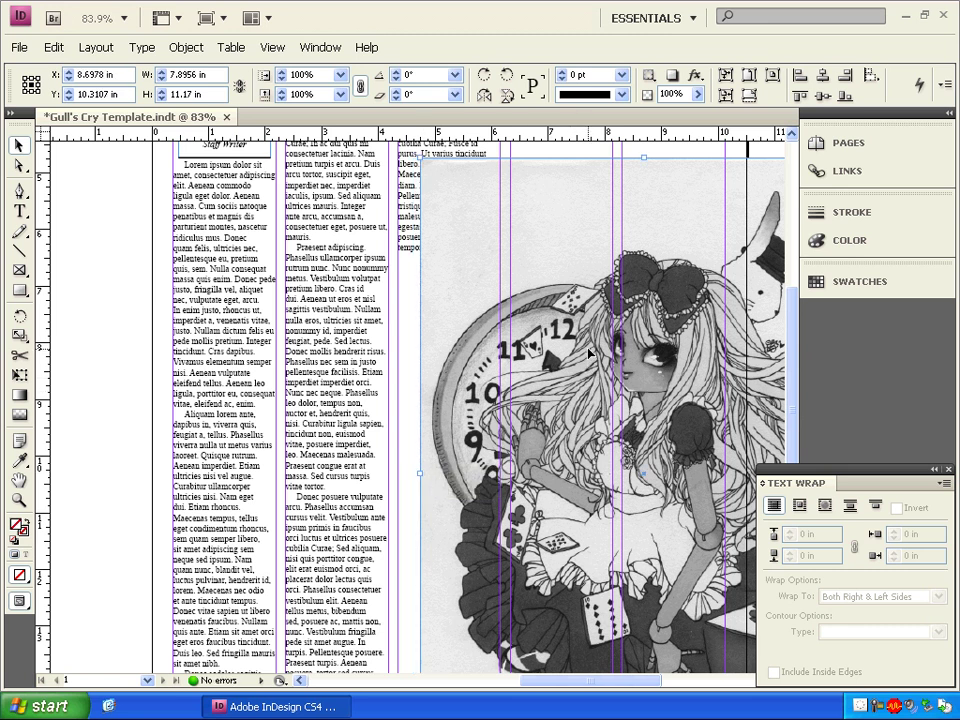
left_click_drag(590, 352, 476, 340)
scroll(600, 365, "up", 3)
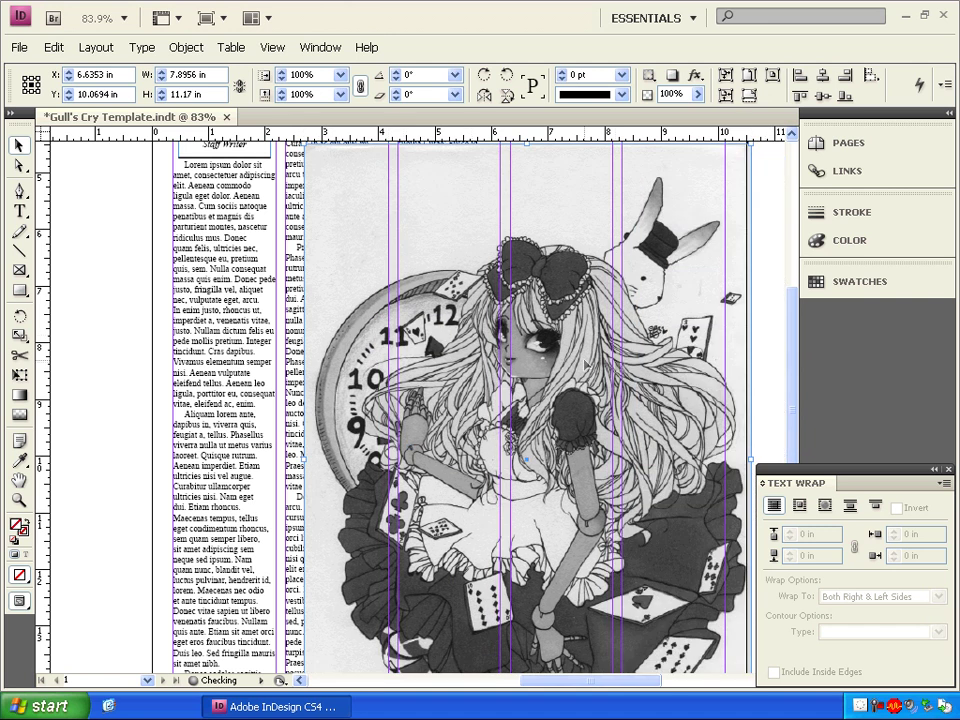
left_click_drag(627, 381, 596, 315)
- Resize the image frame to span the two rightmost columns, 3.7957 × 5.3698 in
scroll(437, 373, "down", 5)
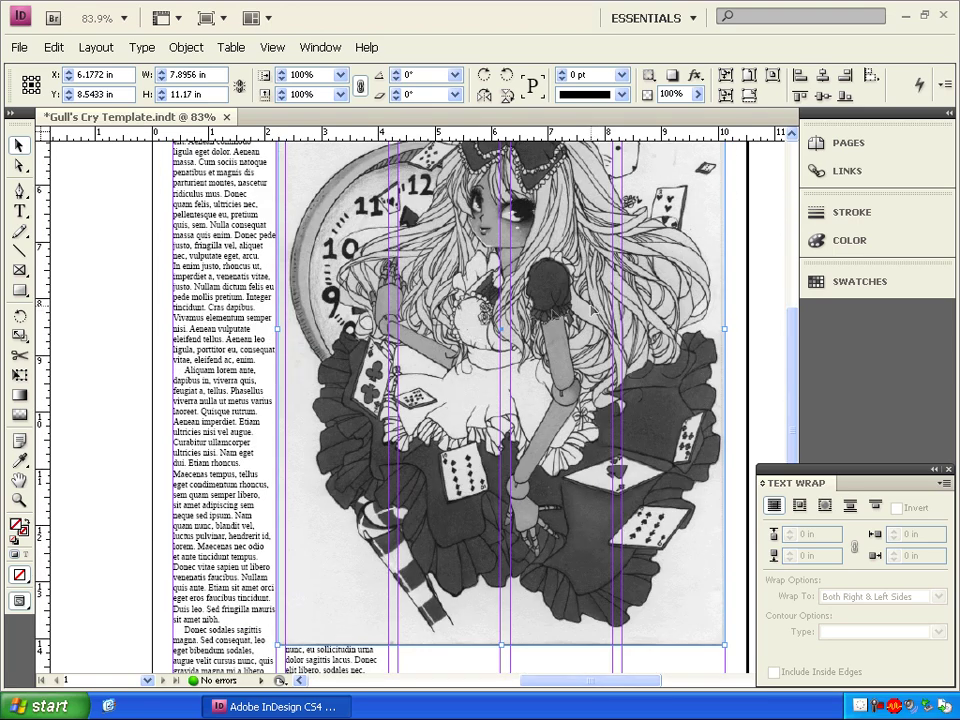
scroll(437, 373, "down", 3)
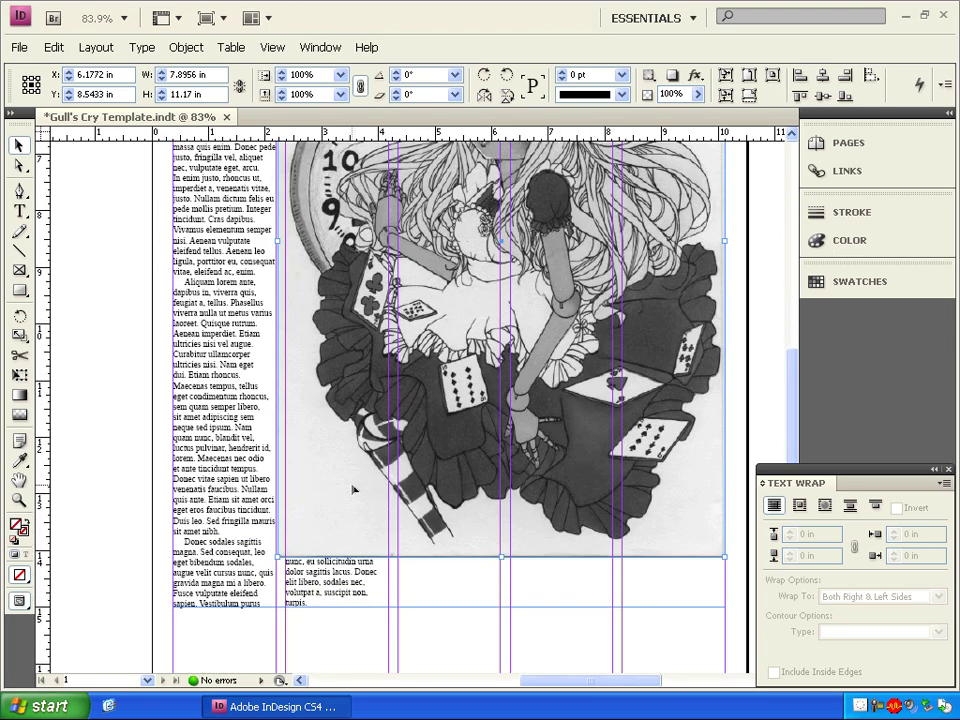
scroll(355, 488, "up", 5)
scroll(355, 488, "down", 4)
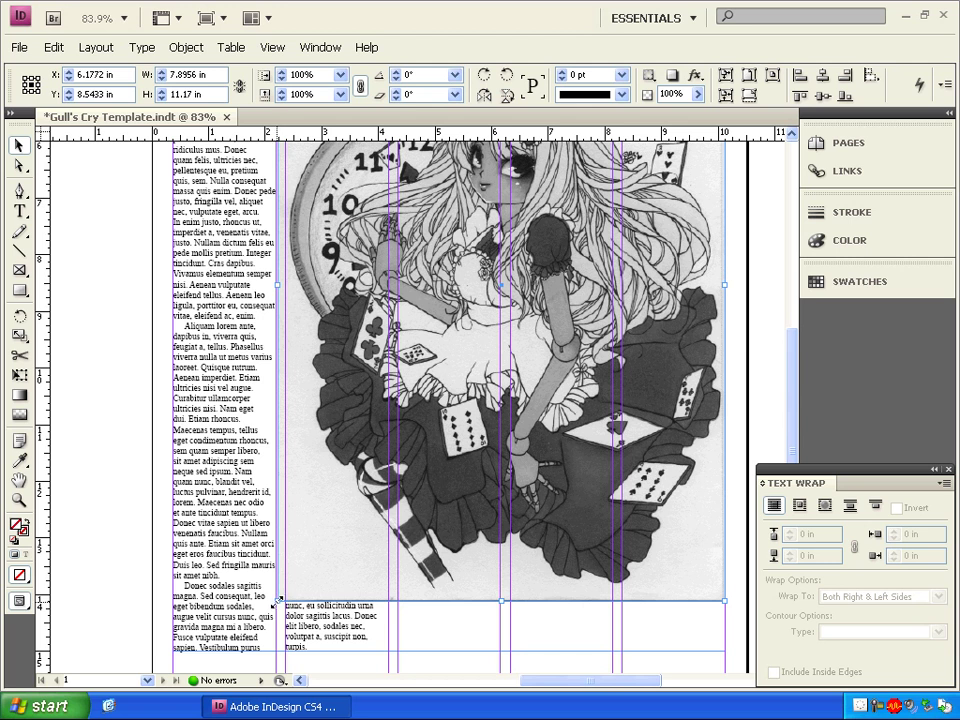
left_click_drag(277, 601, 567, 278)
- Scale the Alice illustration proportionally to fit inside its 3.7957 × 5.3698 in frame
scroll(606, 317, "up", 4)
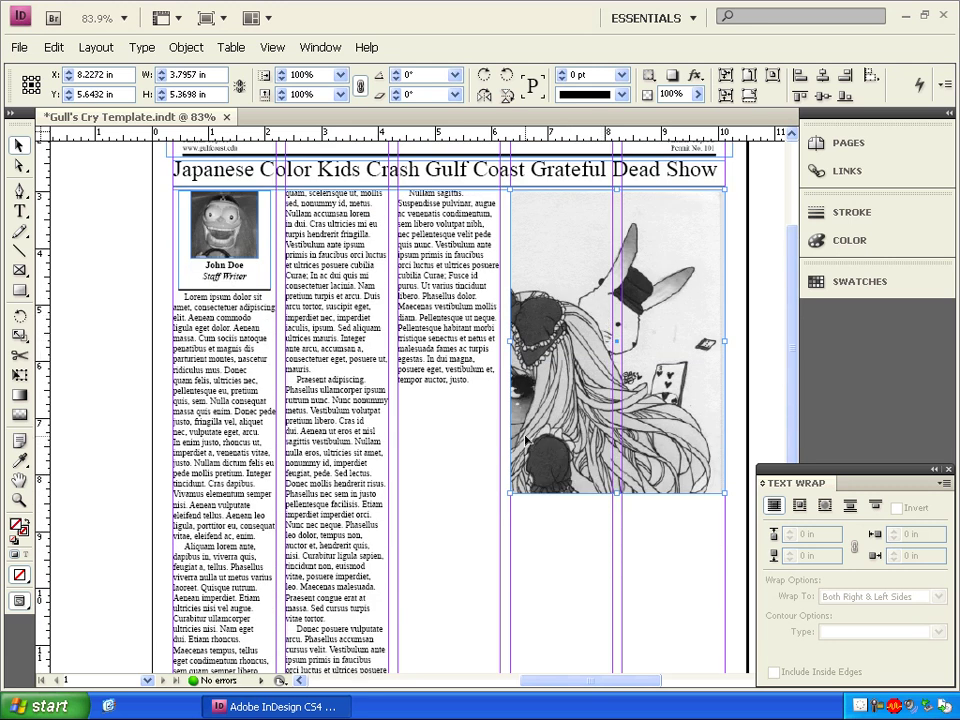
scroll(527, 440, "up", 1)
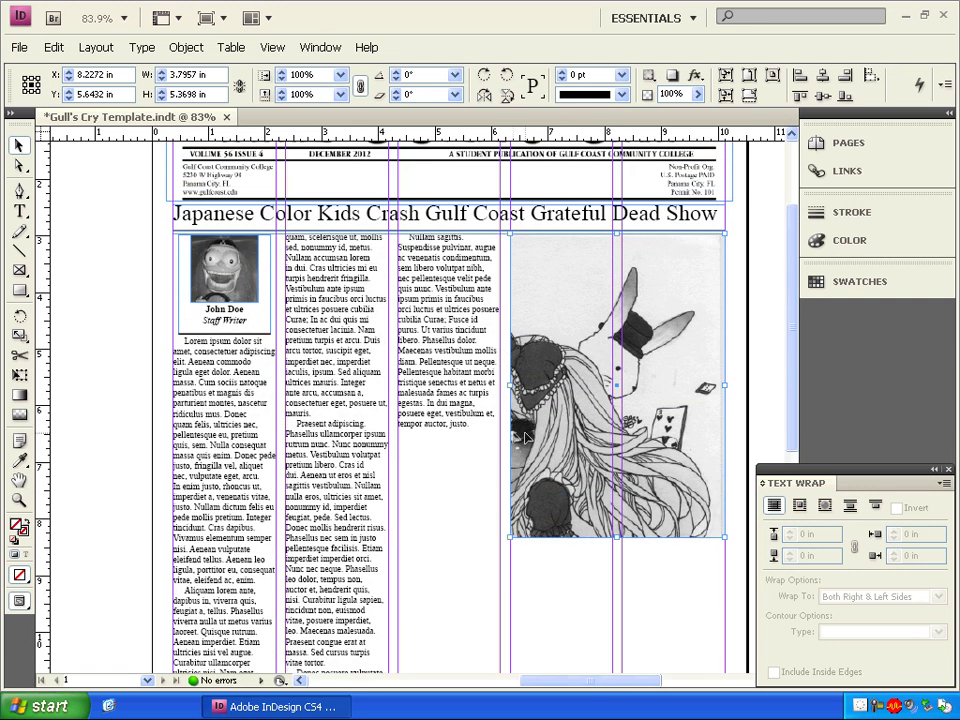
left_click(749, 97)
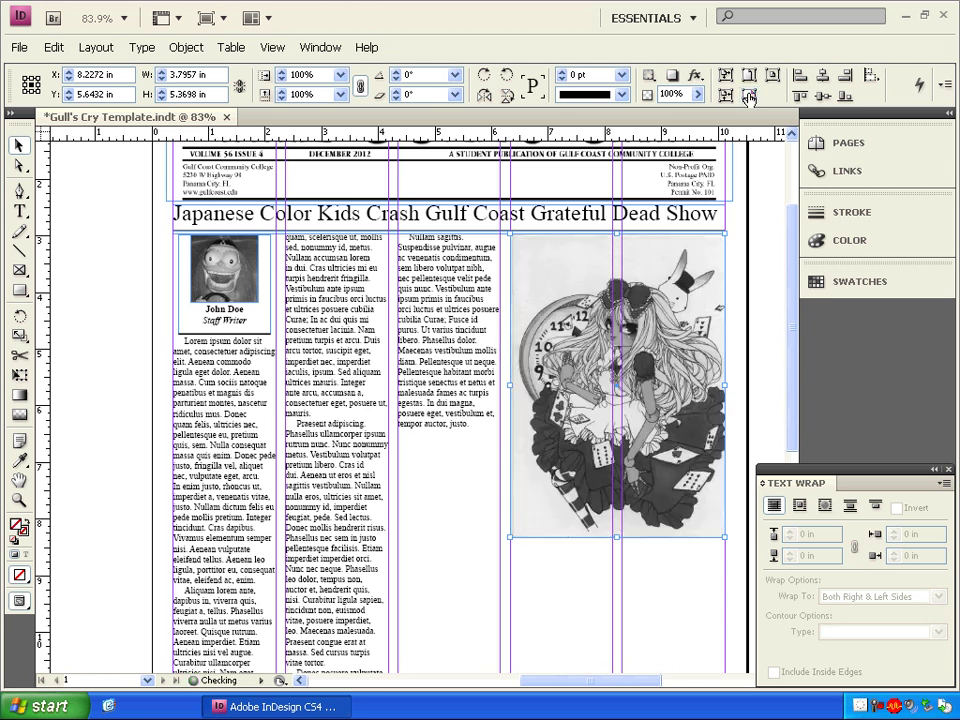